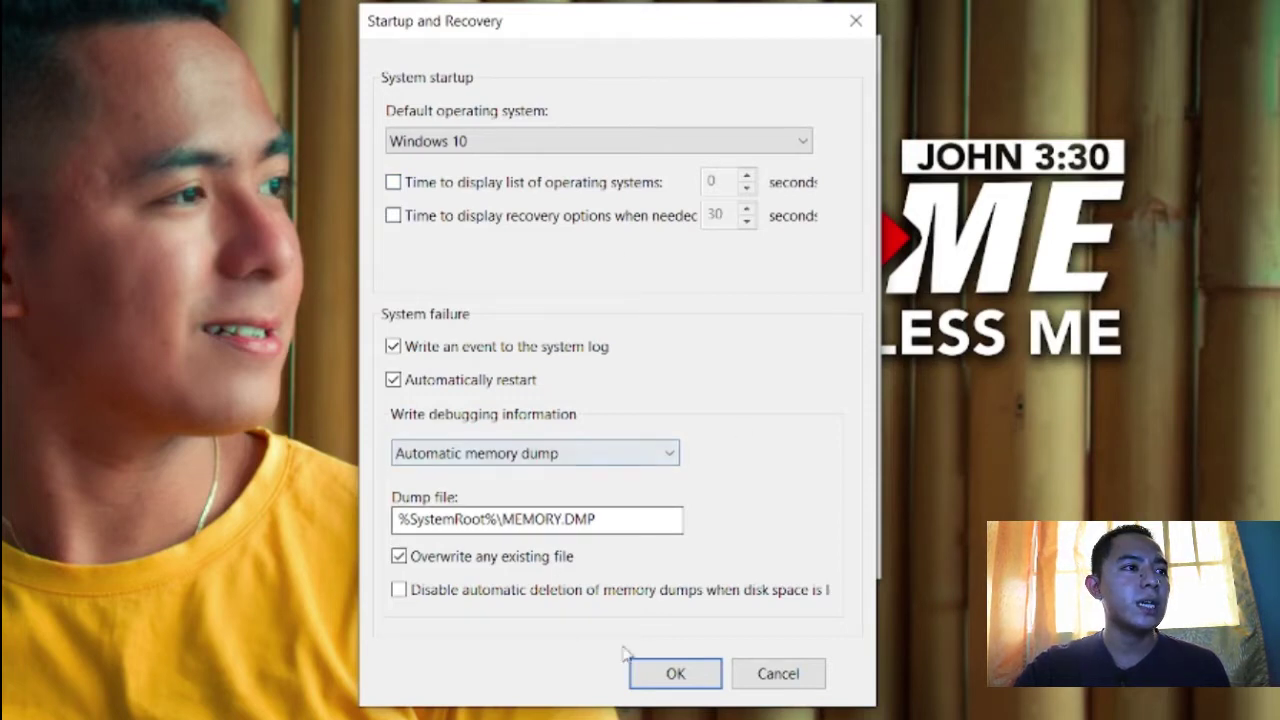
Accept the Startup and Recovery settings, close System Properties with OK, and refresh the desktop.
{"action": "left_click", "coordinate": [690, 678]}
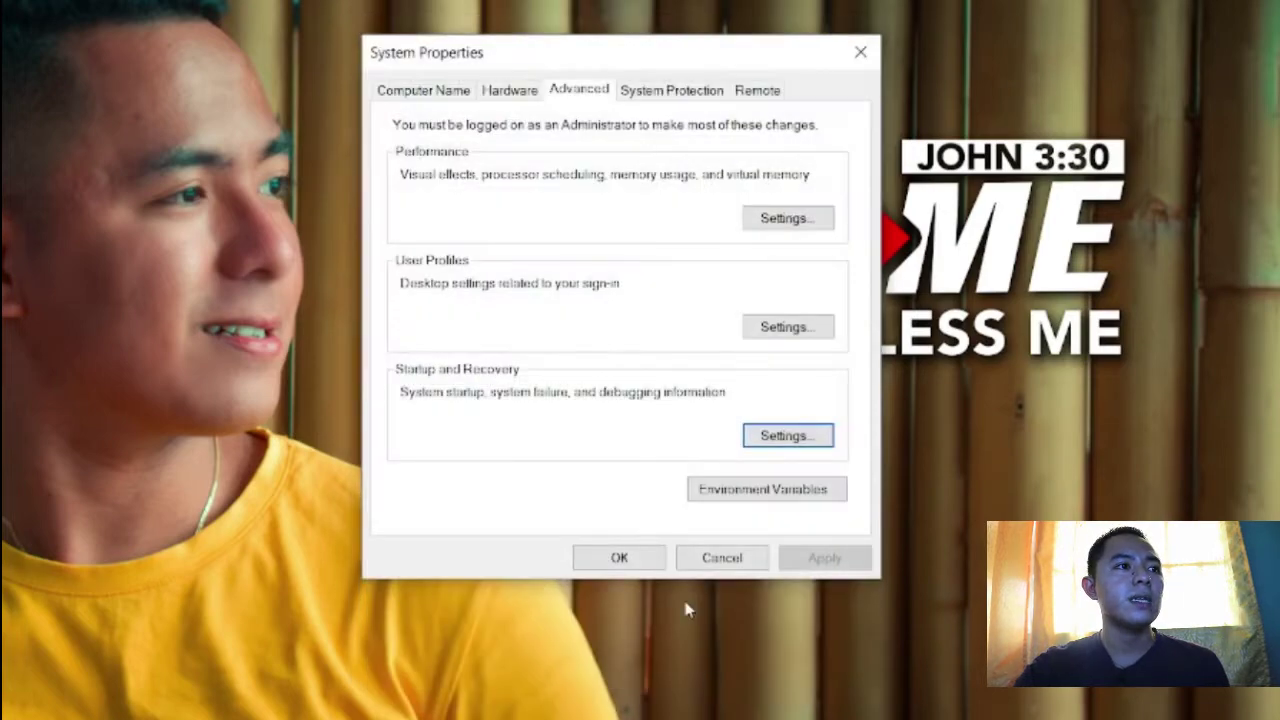
{"action": "left_click", "coordinate": [657, 565]}
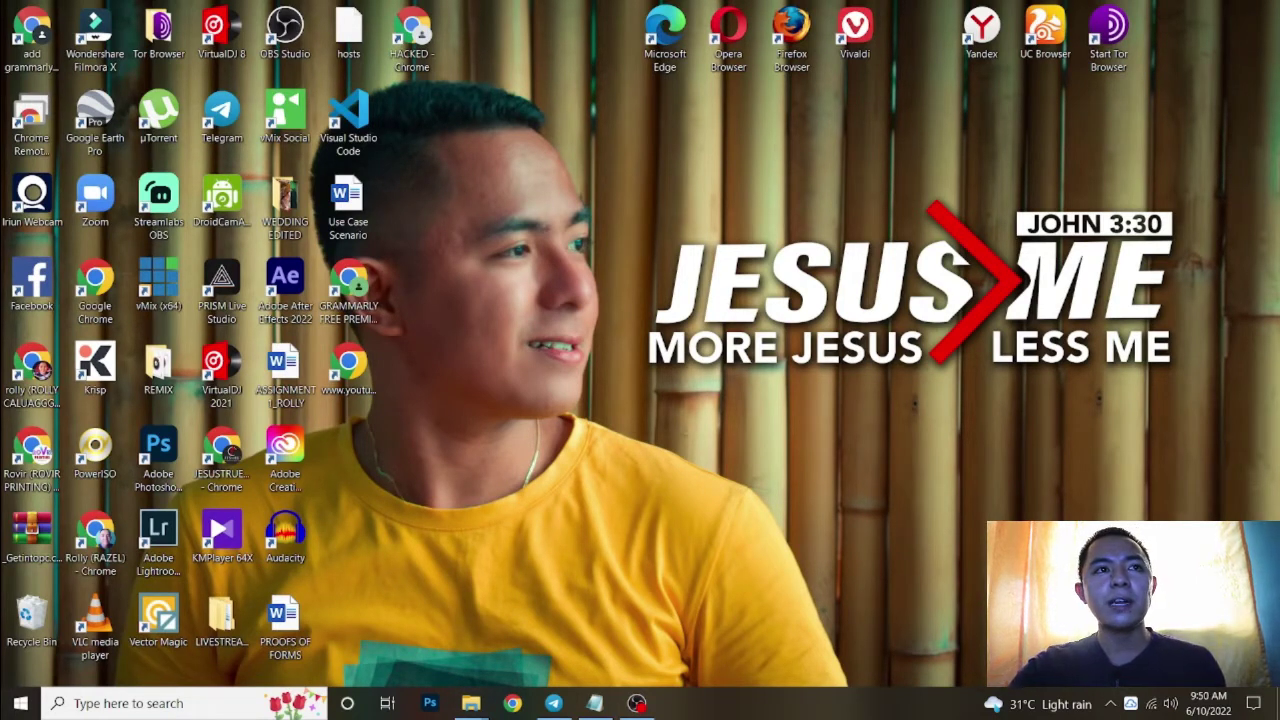
{"action": "right_click", "coordinate": [767, 173]}
{"action": "left_click", "coordinate": [826, 219]}
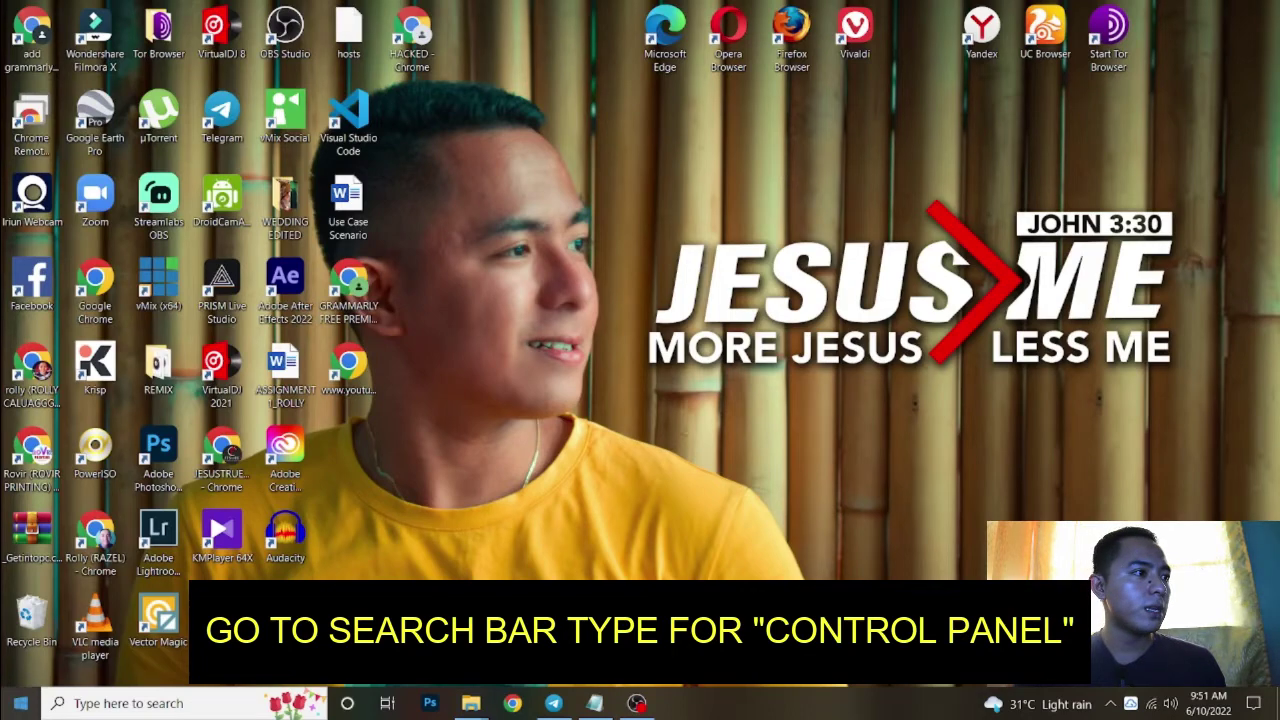
Search Windows for "CONTROL PANEL" and open the Control Panel.
{"action": "left_click", "coordinate": [120, 704]}
{"action": "left_click", "coordinate": [120, 704]}
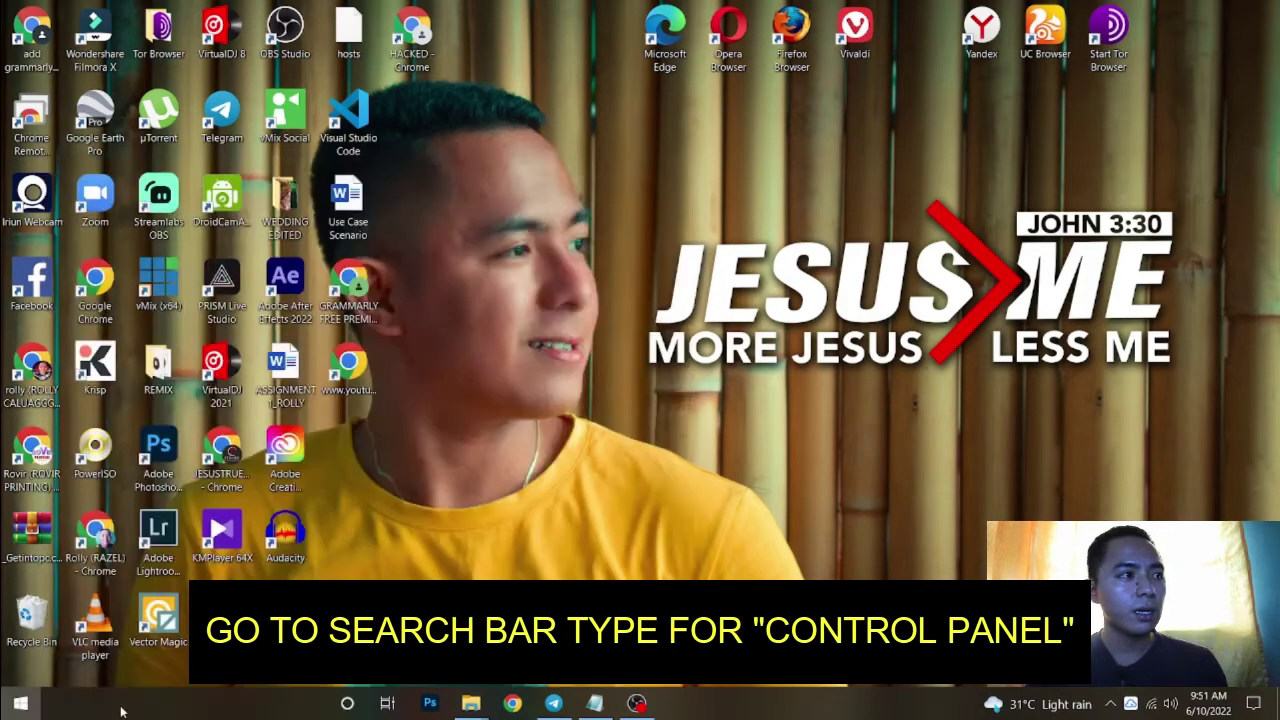
{"action": "left_click", "coordinate": [120, 704]}
{"action": "type", "text": "CONTROL PAN"}
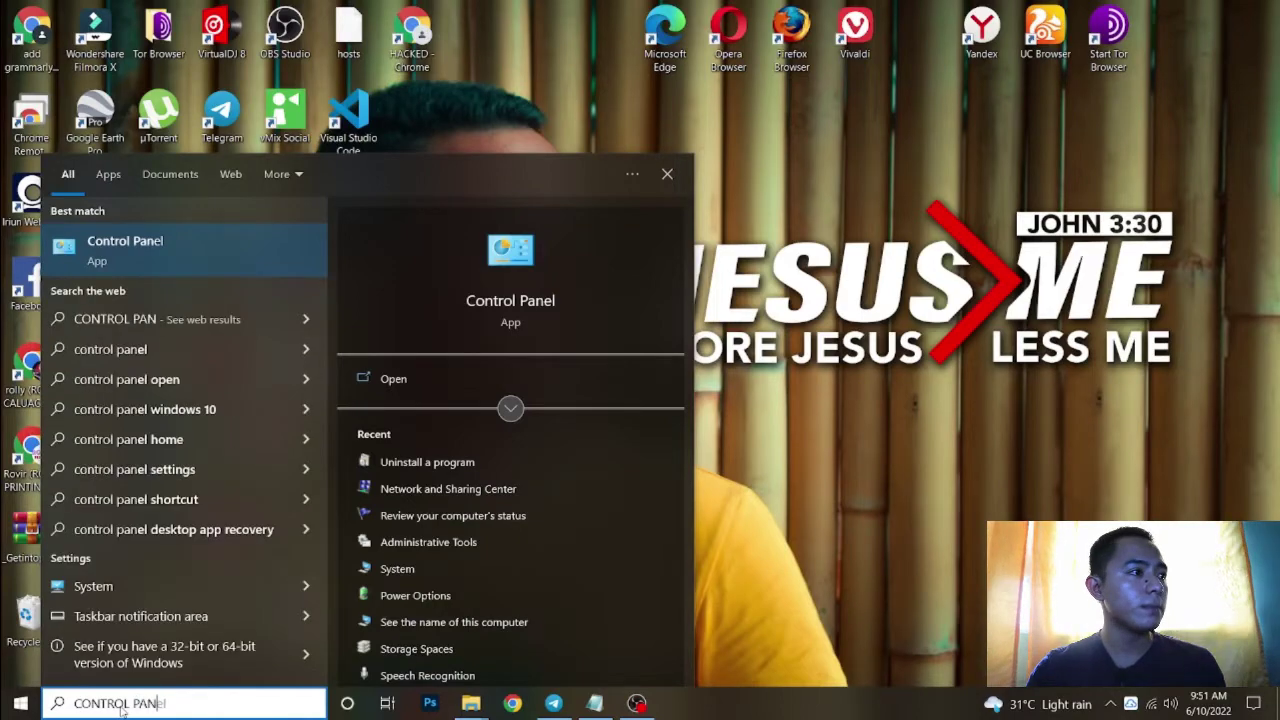
{"action": "type", "text": "EL"}
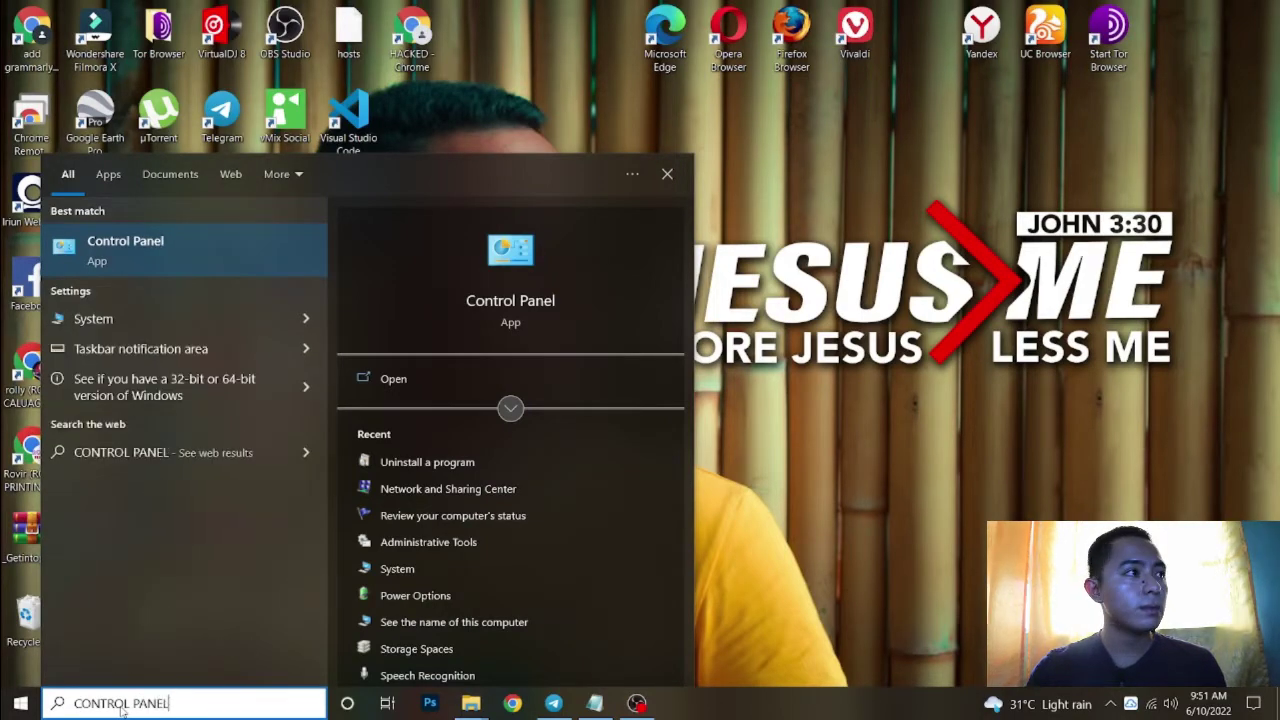
{"action": "key", "text": "Return"}
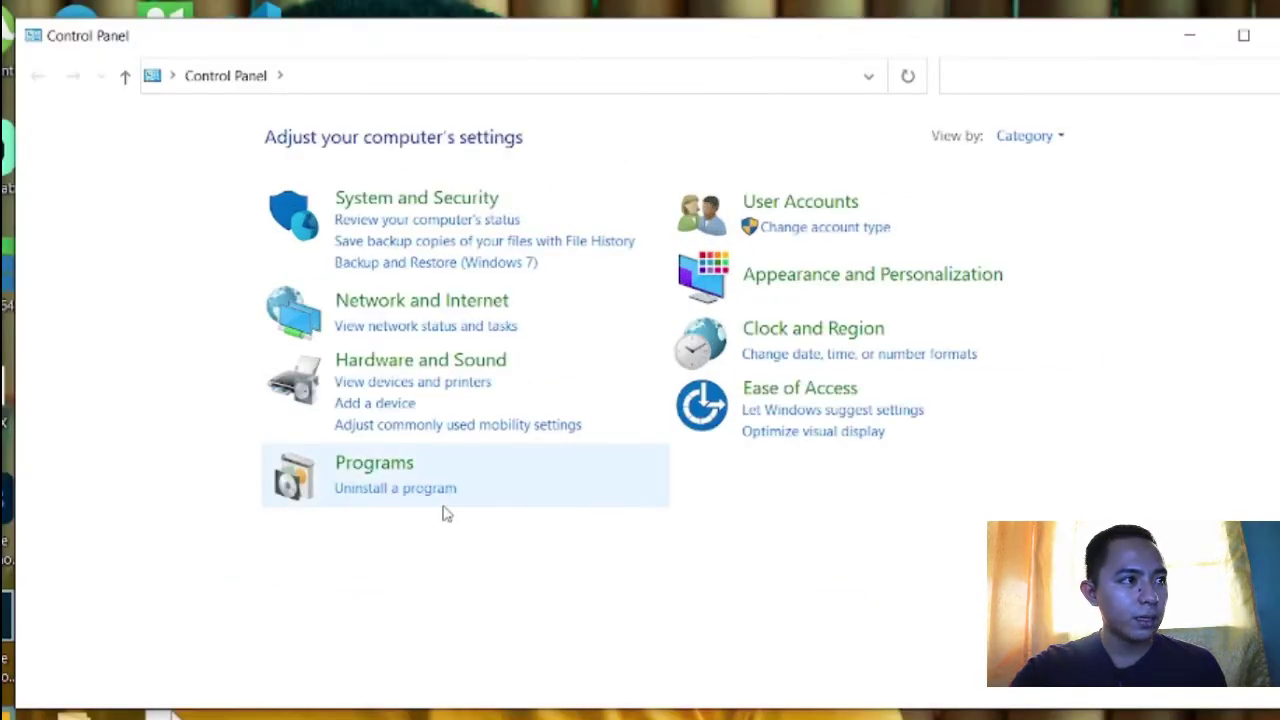
Open the list of programs that can be uninstalled, look through it, and select µTorrent.
{"action": "left_click", "coordinate": [422, 498]}
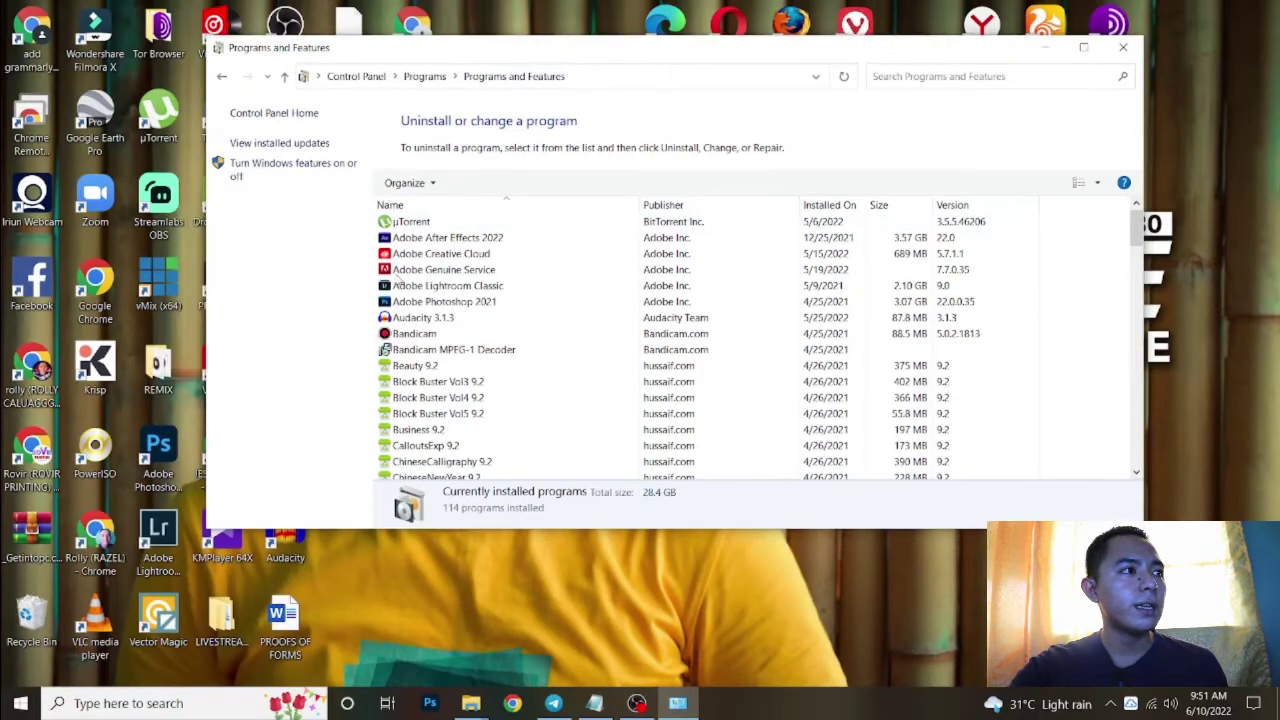
{"action": "scroll", "coordinate": [463, 293], "scroll_direction": "down", "scroll_amount": 2}
{"action": "scroll", "coordinate": [463, 293], "scroll_direction": "down", "scroll_amount": 15}
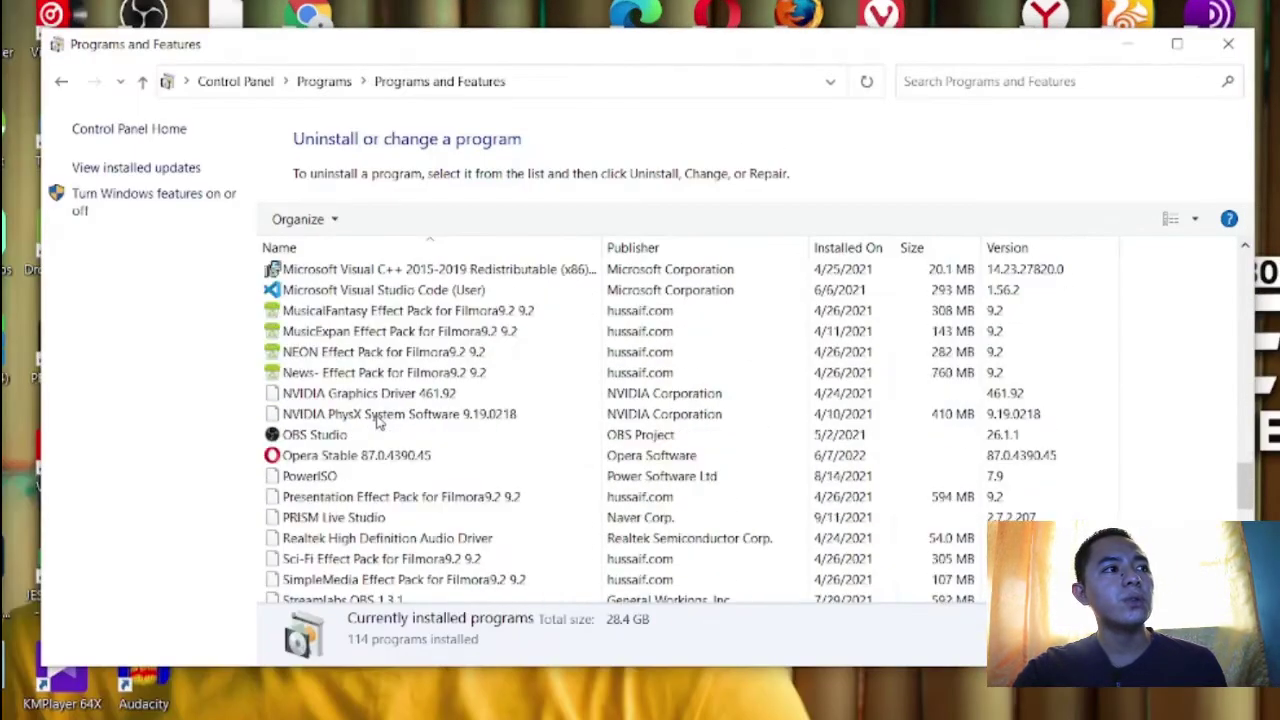
{"action": "scroll", "coordinate": [378, 423], "scroll_direction": "up", "scroll_amount": 20}
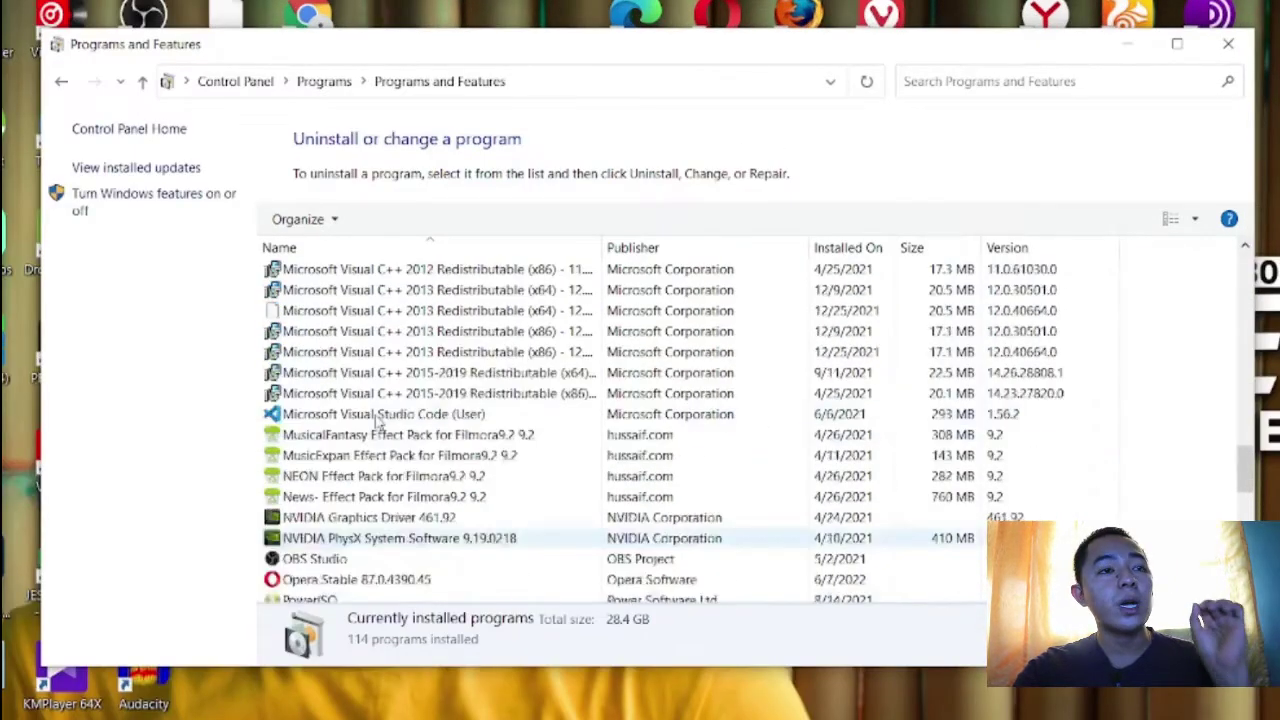
{"action": "scroll", "coordinate": [378, 428], "scroll_direction": "up", "scroll_amount": 4}
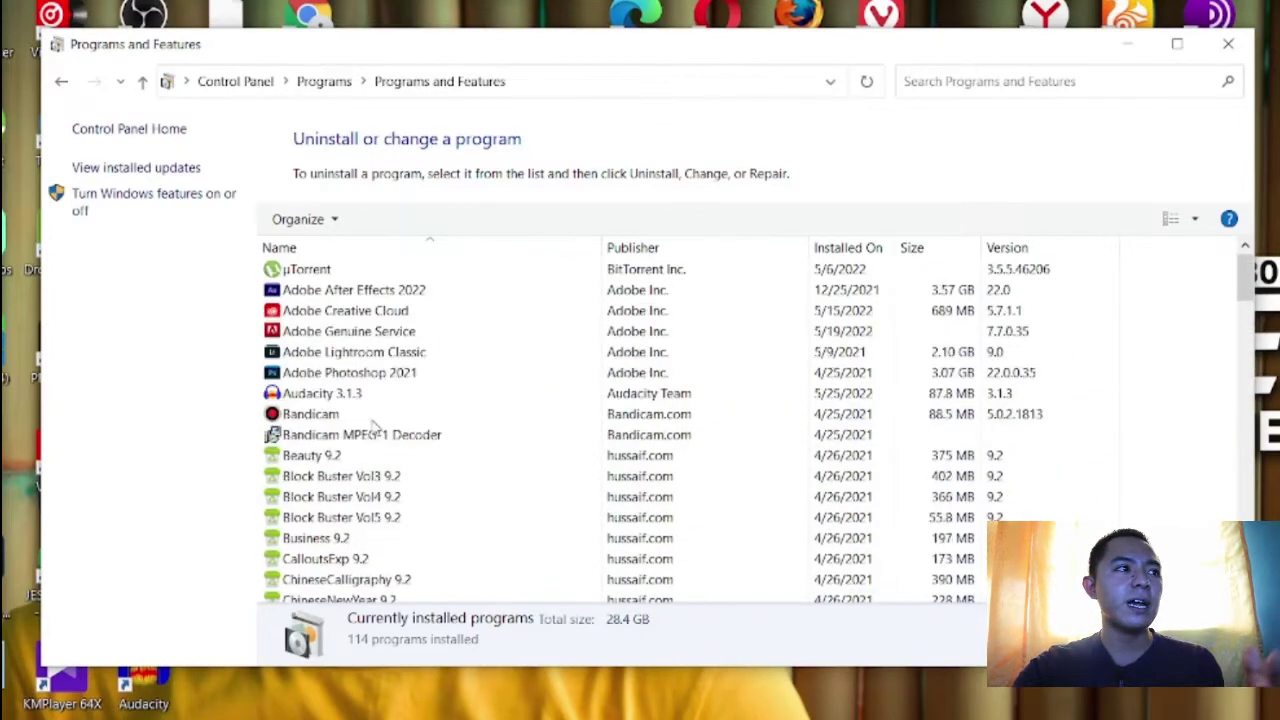
{"action": "left_click", "coordinate": [378, 272]}
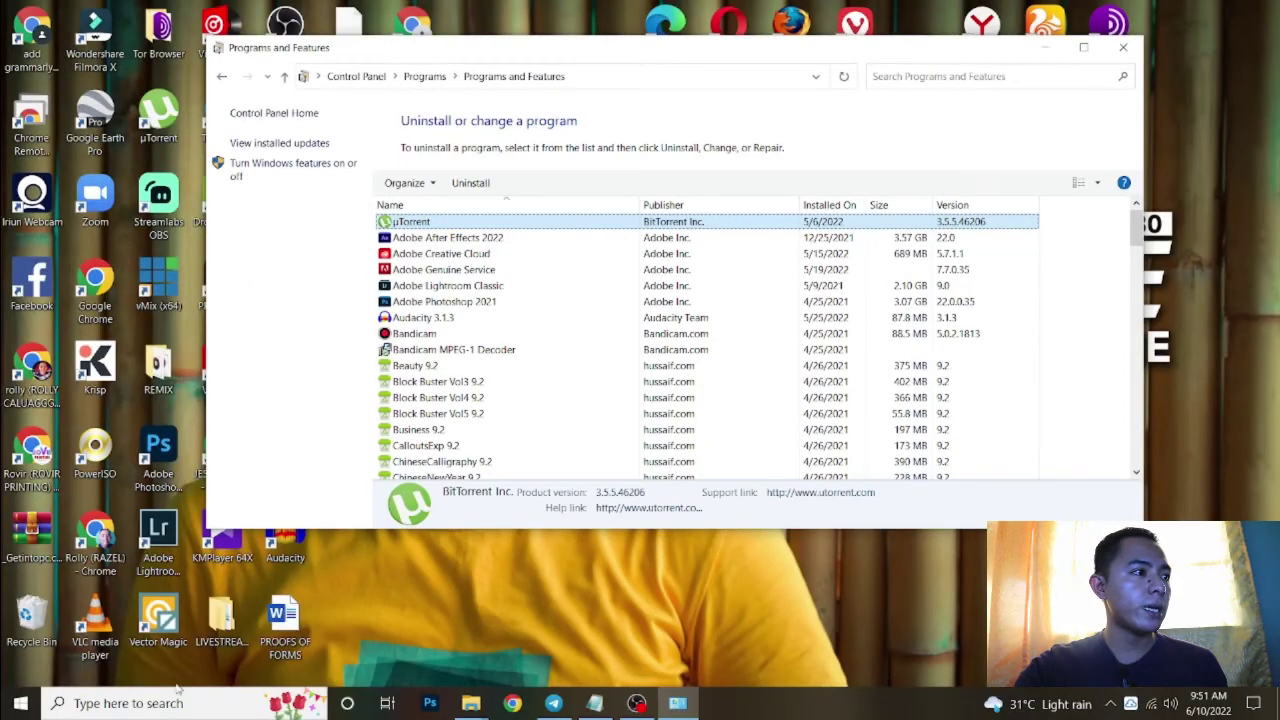
Search Windows for "WINDOWS DE", open Windows Security, and reposition its window.
{"action": "left_click", "coordinate": [181, 703]}
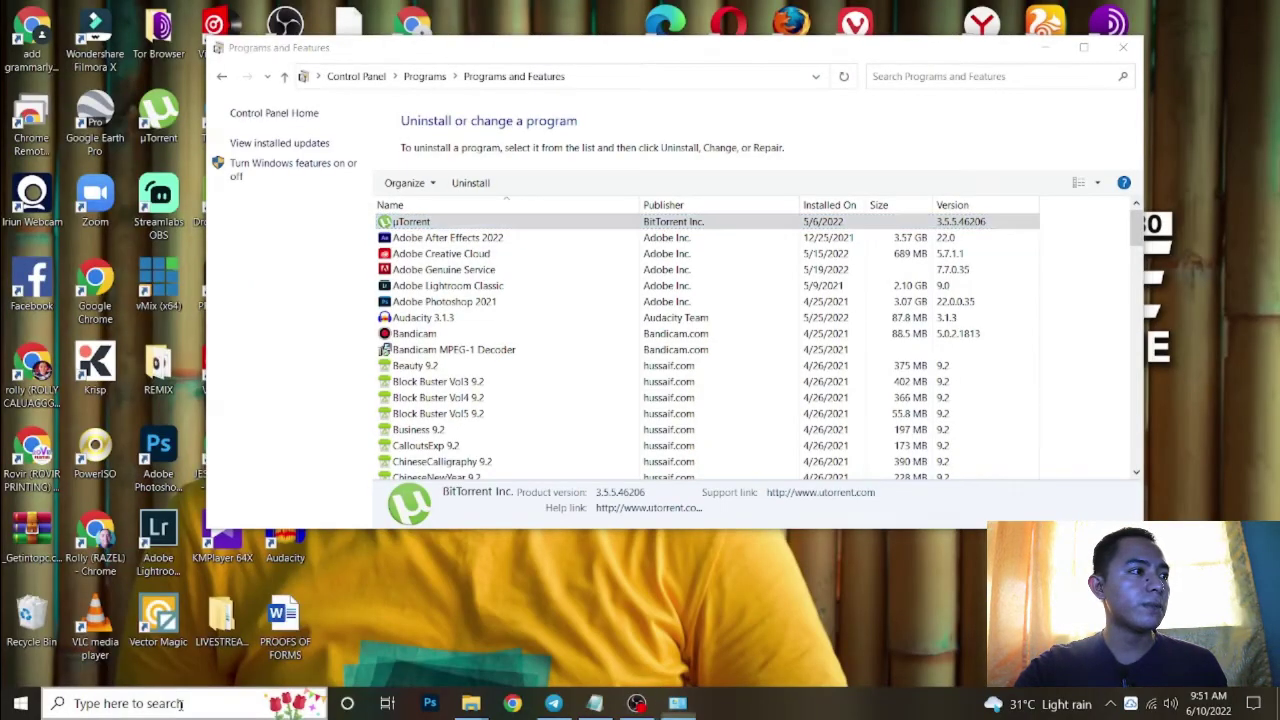
{"action": "type", "text": "W"}
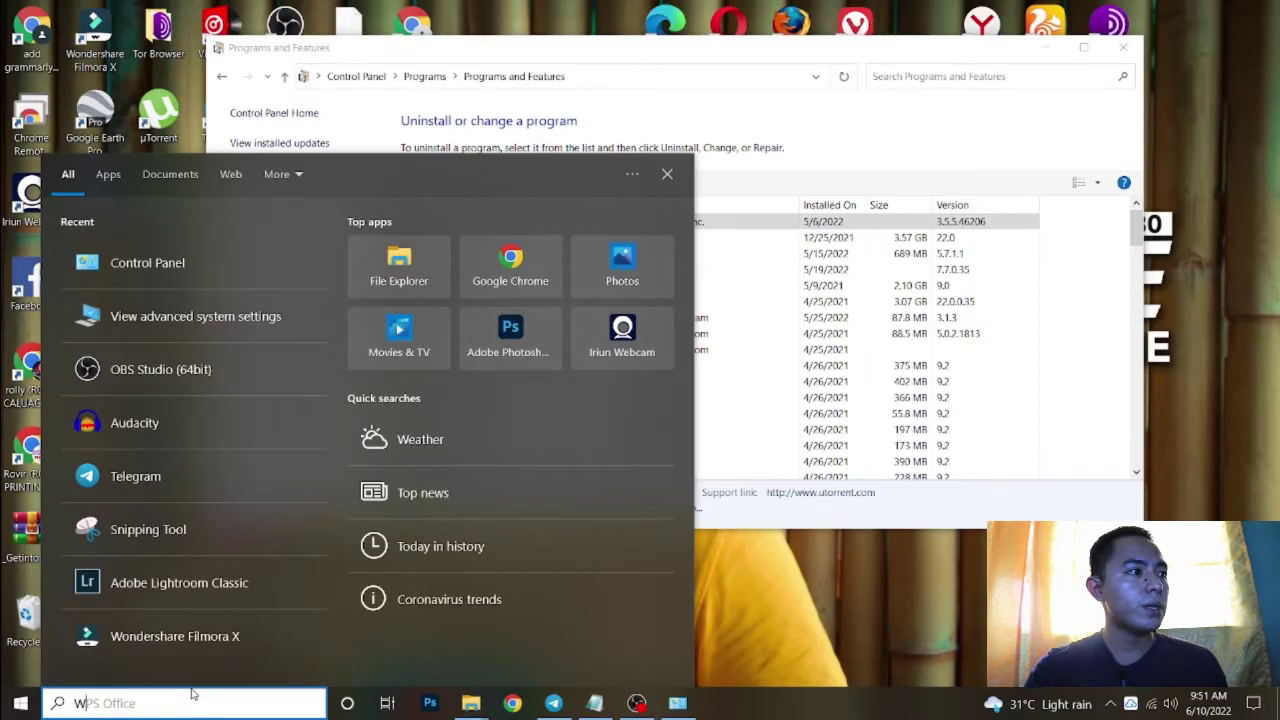
{"action": "type", "text": "INDOWS DE"}
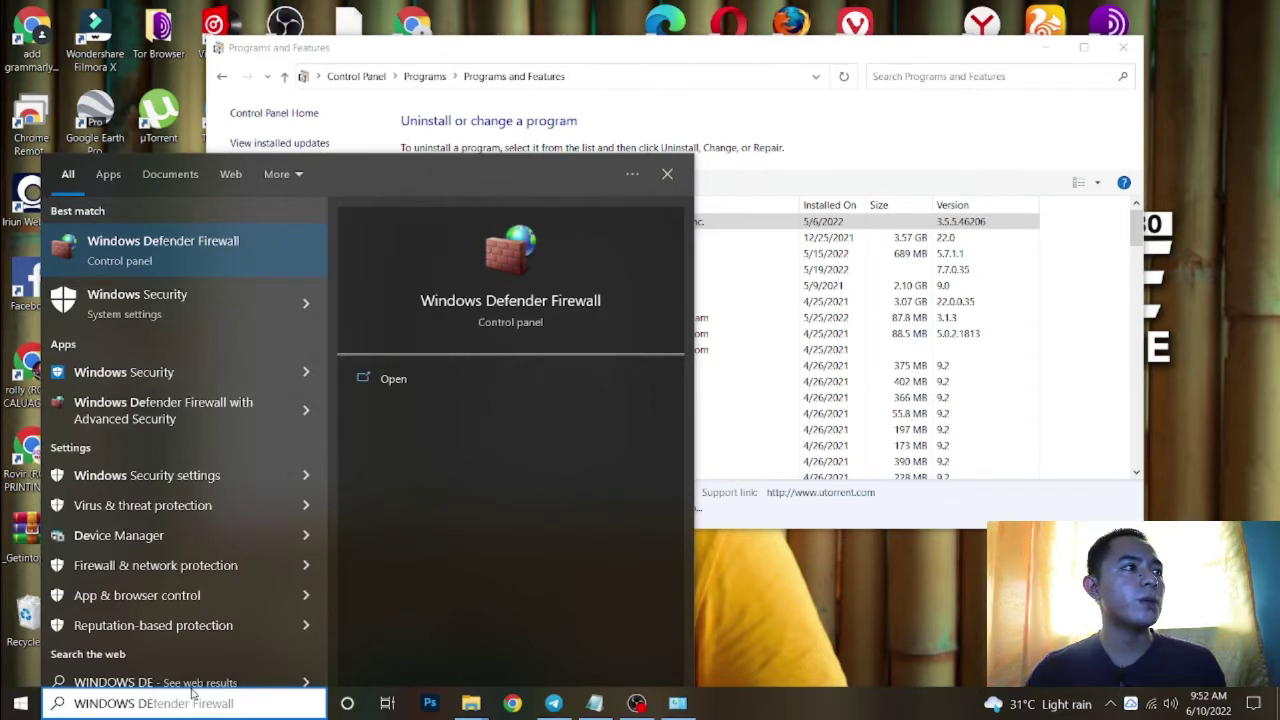
{"action": "key", "text": "Down"}
{"action": "key", "text": "Return"}
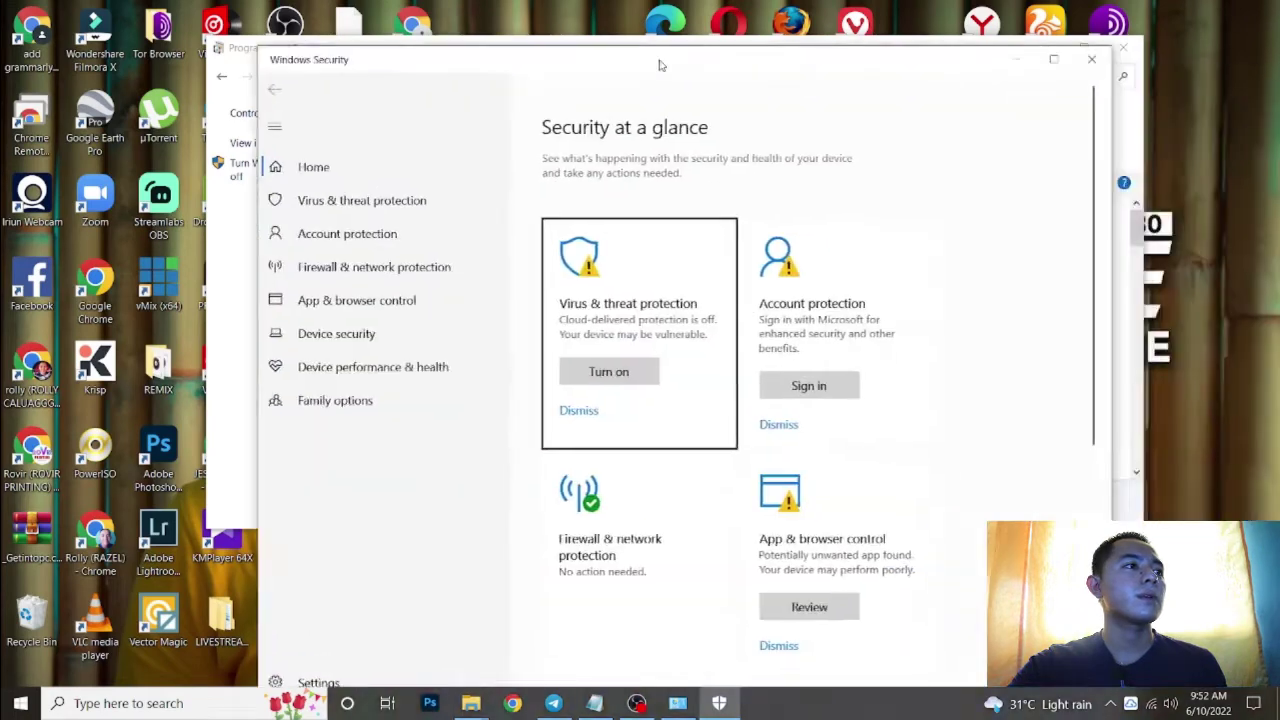
{"action": "left_click_drag", "start_coordinate": [657, 62], "coordinate": [711, 38]}
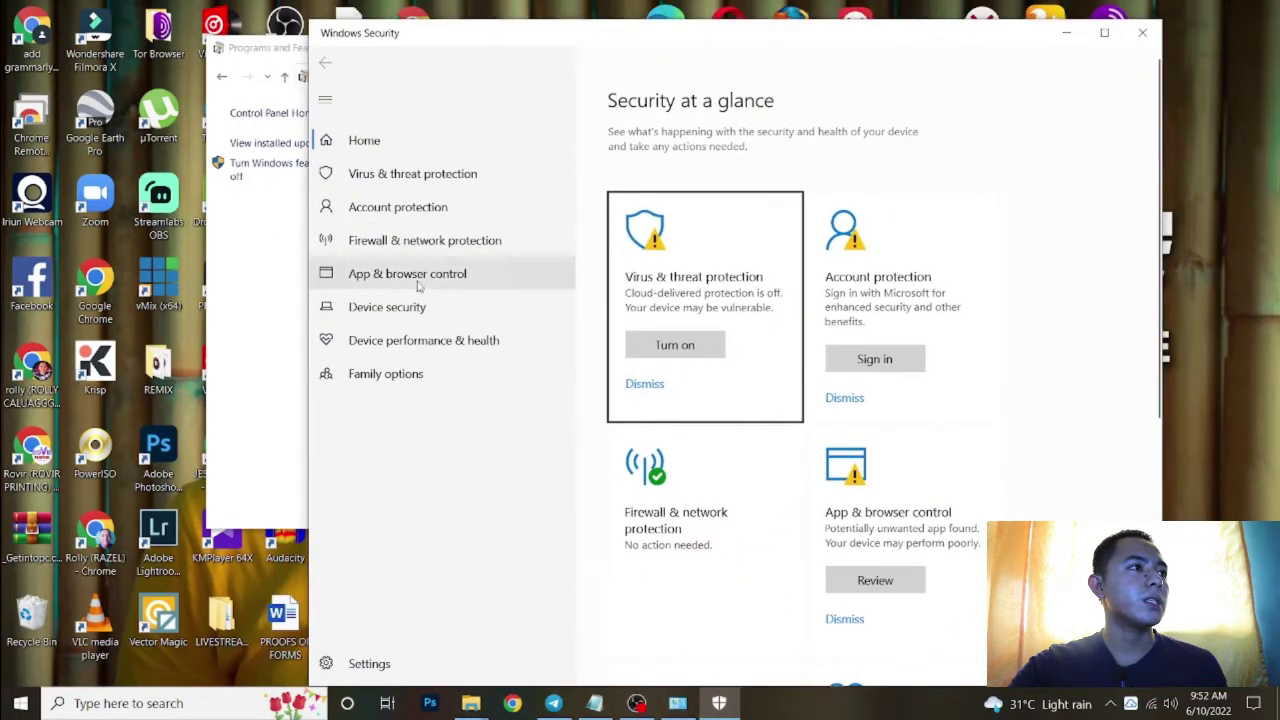
Open the management page for the Virus & threat protection settings.
{"action": "left_click", "coordinate": [410, 175]}
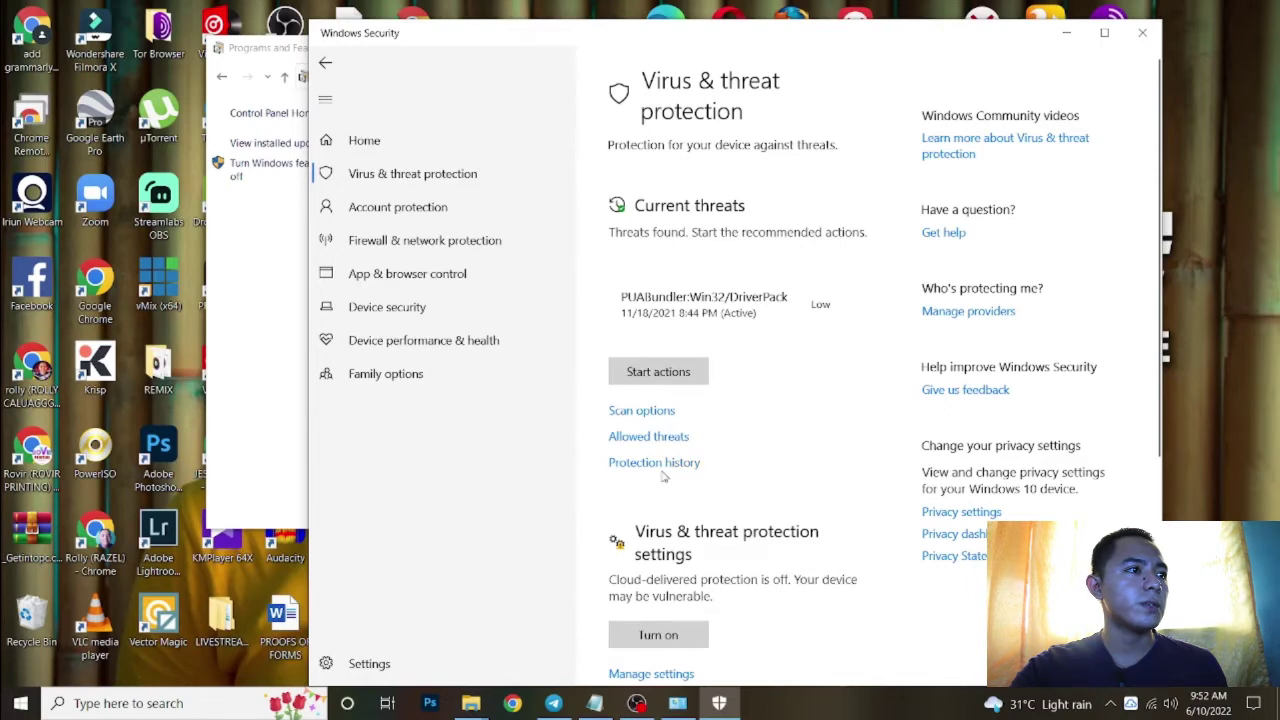
{"action": "scroll", "coordinate": [660, 500], "scroll_direction": "down", "scroll_amount": 4}
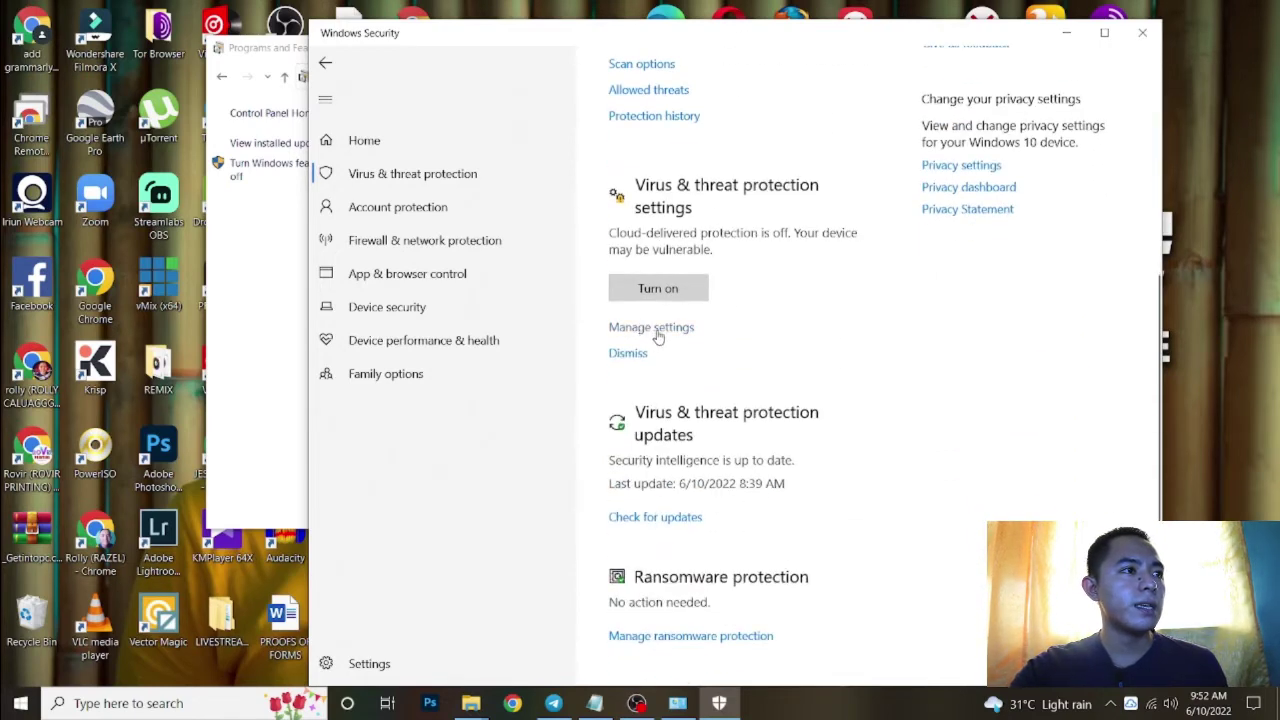
{"action": "left_click", "coordinate": [675, 332]}
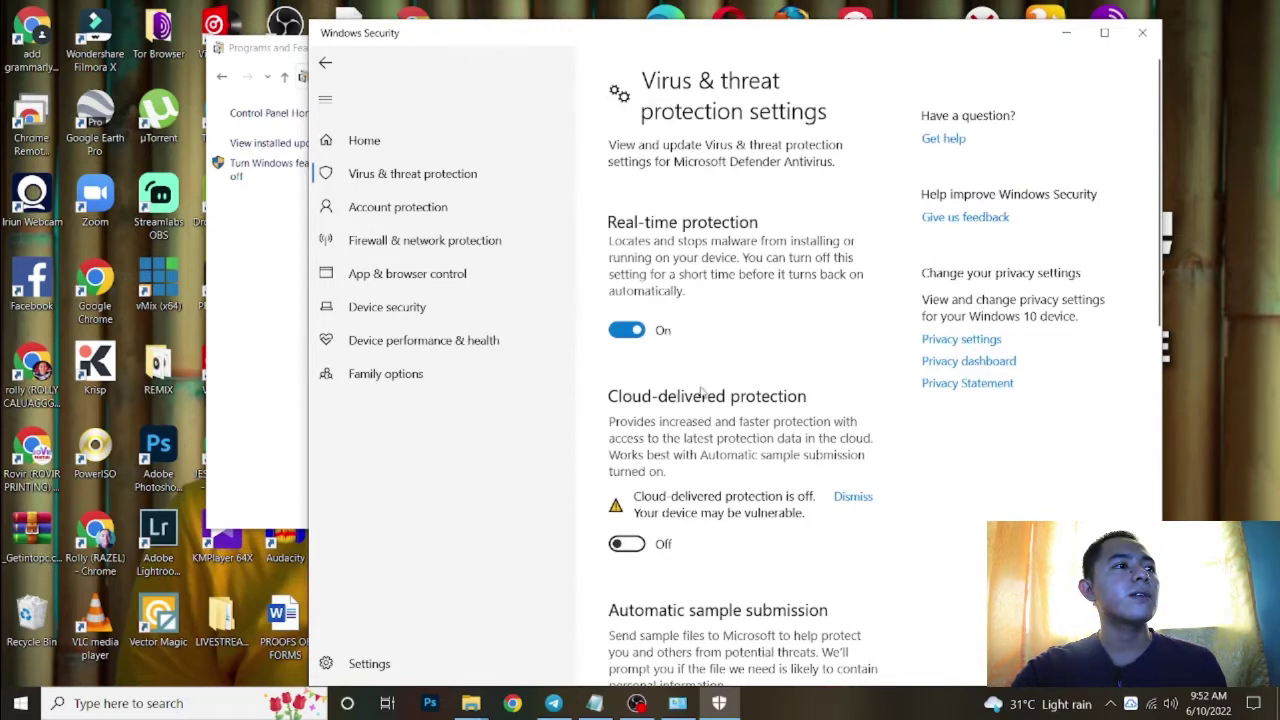
Review the real-time protection, cloud-delivered protection and automatic sample submission settings, and check the system notifications.
{"action": "scroll", "coordinate": [701, 392], "scroll_direction": "down", "scroll_amount": 5}
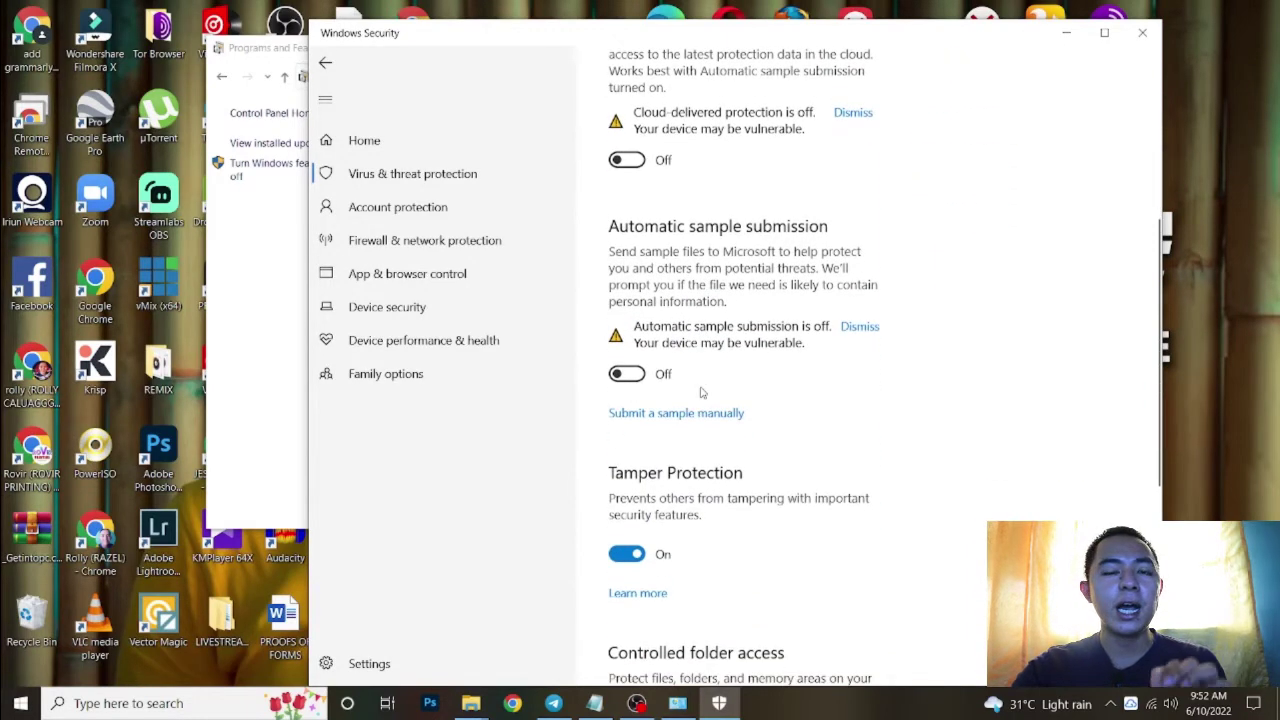
{"action": "scroll", "coordinate": [632, 395], "scroll_direction": "up", "scroll_amount": 2}
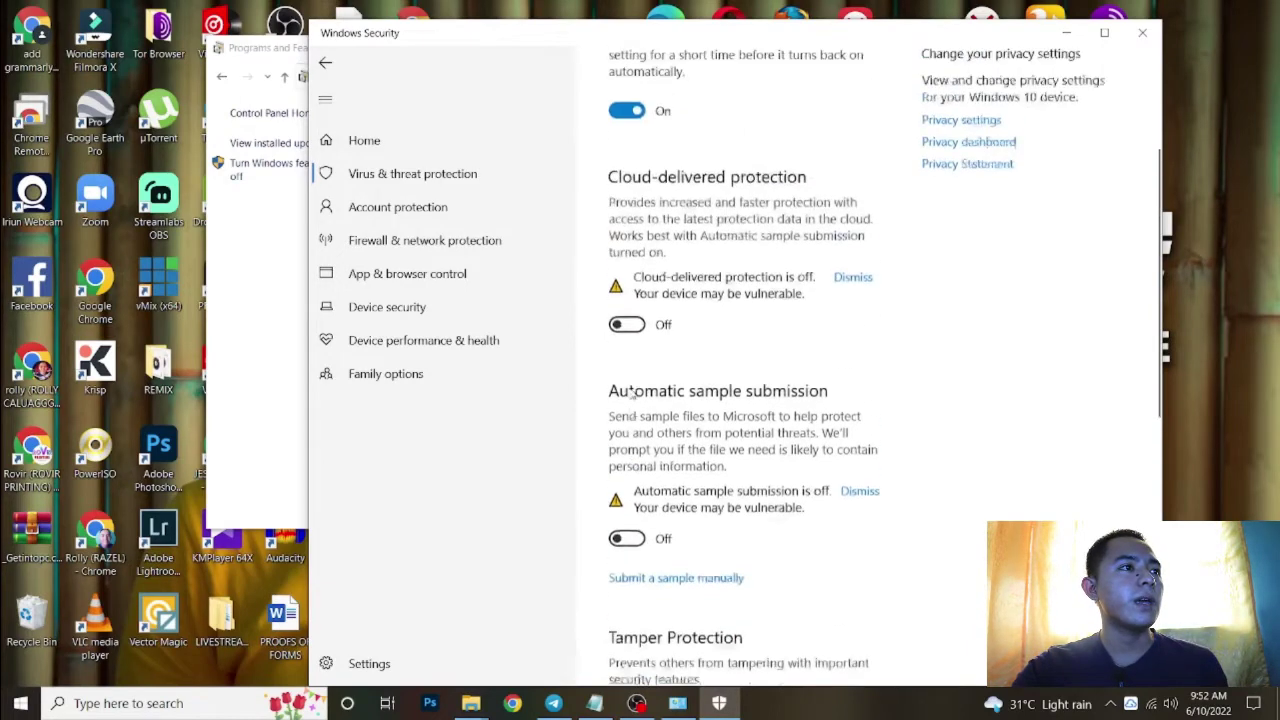
{"action": "scroll", "coordinate": [632, 395], "scroll_direction": "up", "scroll_amount": 2}
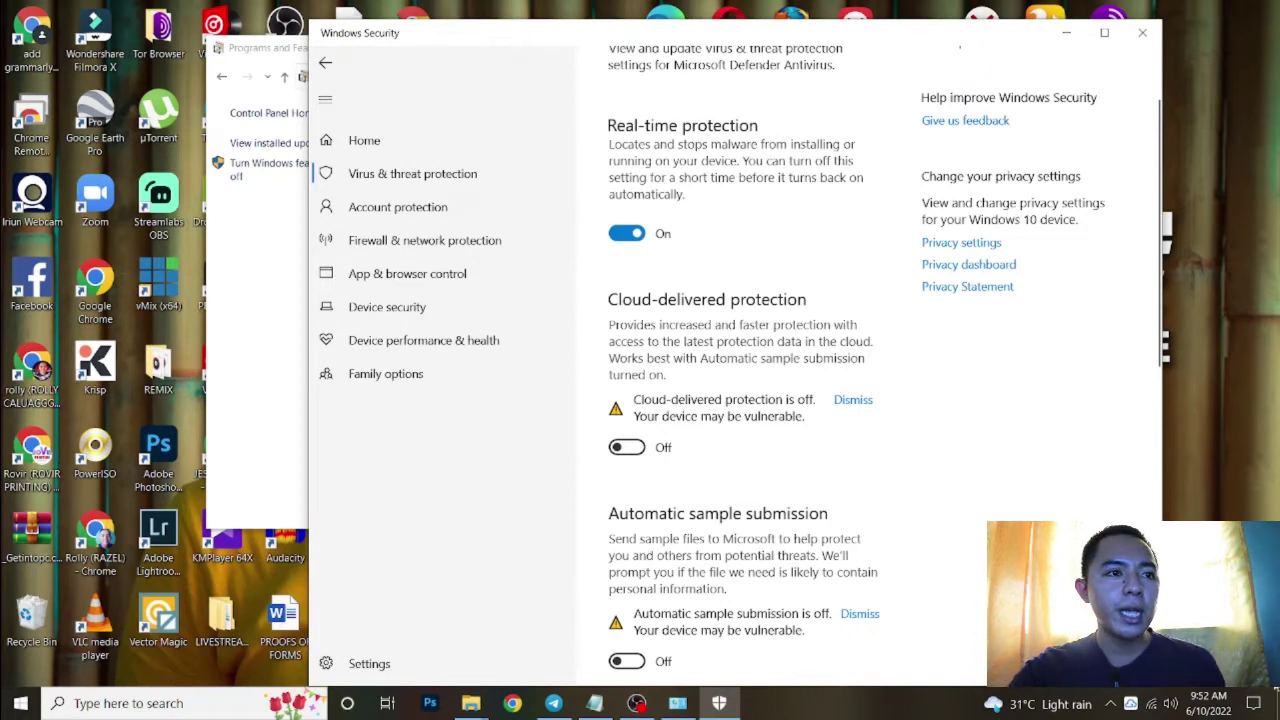
{"action": "left_click", "coordinate": [1262, 708]}
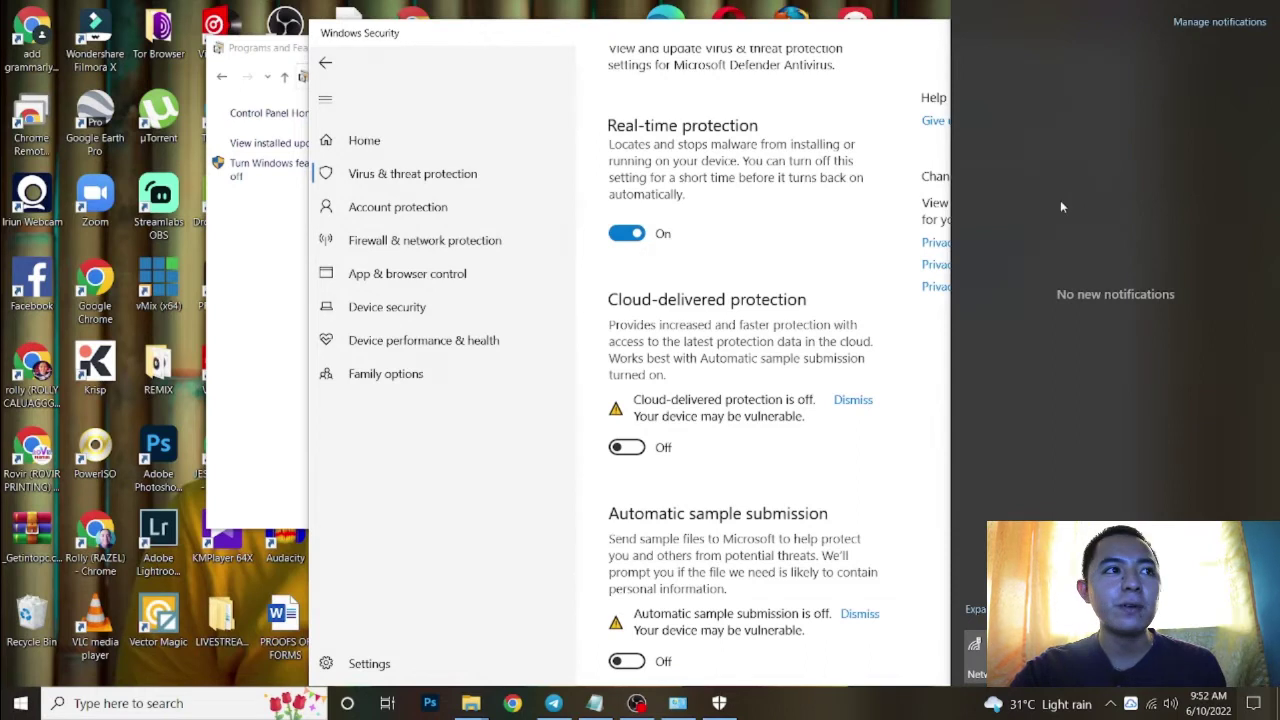
{"action": "left_click", "coordinate": [818, 233]}
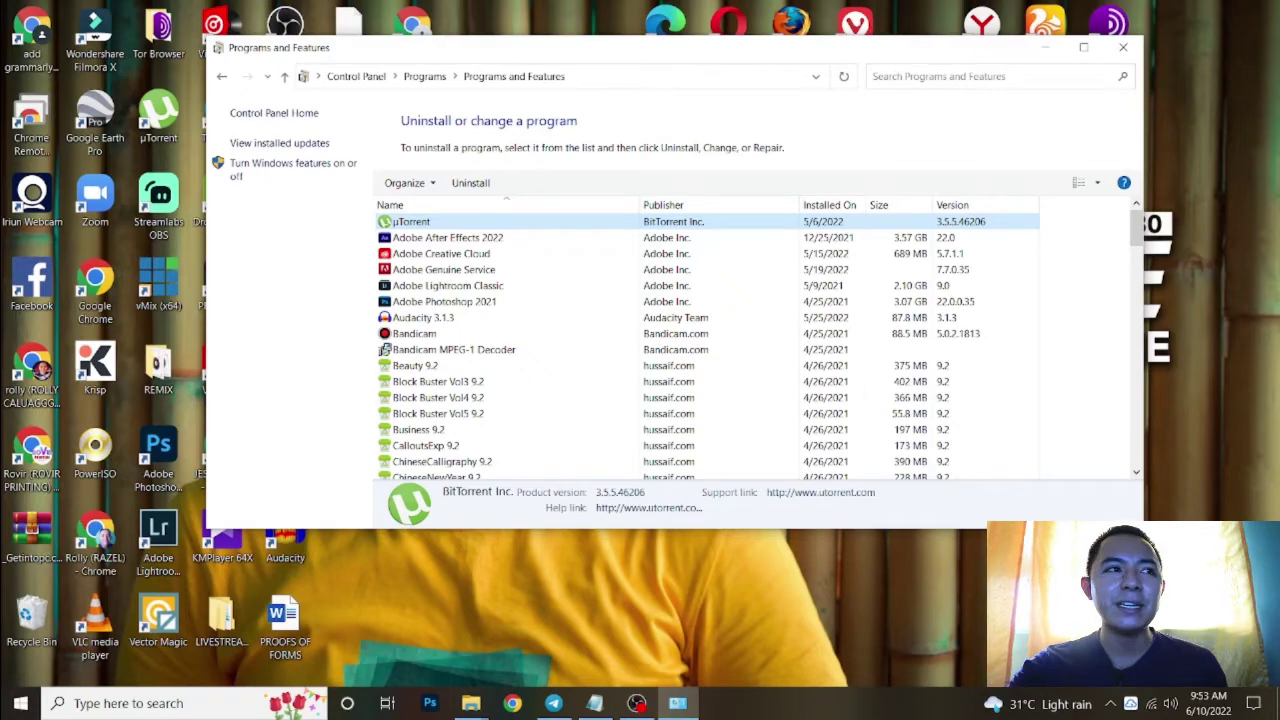
Close the Programs and Features window and refresh the desktop.
{"action": "left_click", "coordinate": [1130, 57]}
{"action": "right_click", "coordinate": [755, 256]}
{"action": "left_click", "coordinate": [812, 318]}
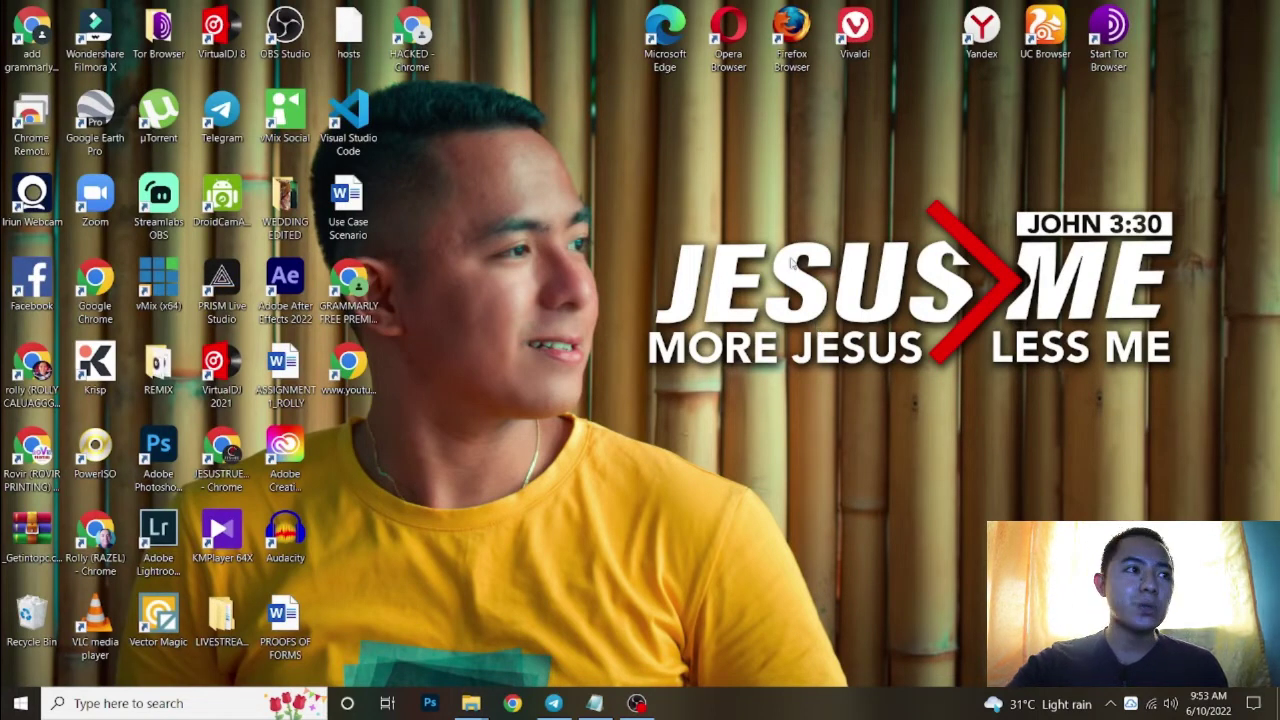
Search Windows for "APPLICATIONS" and open the Apps & features settings in a maximized window.
{"action": "left_click", "coordinate": [217, 703]}
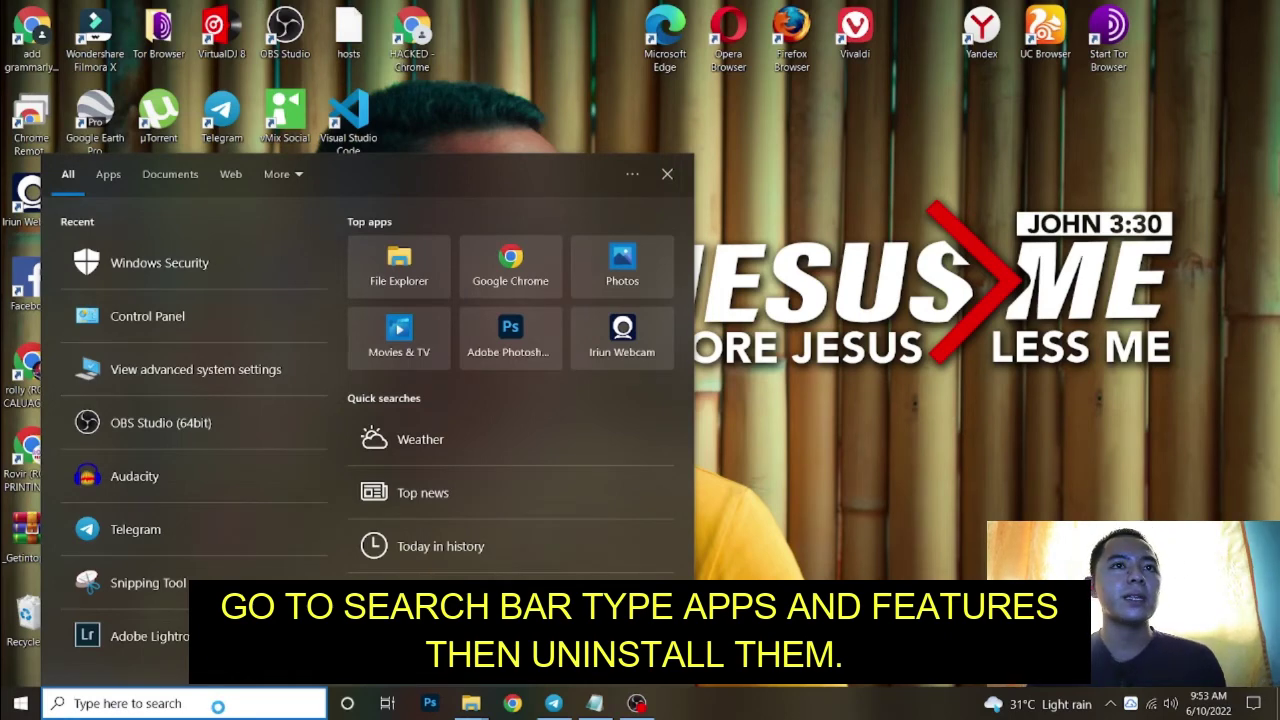
{"action": "type", "text": "APPLICAT"}
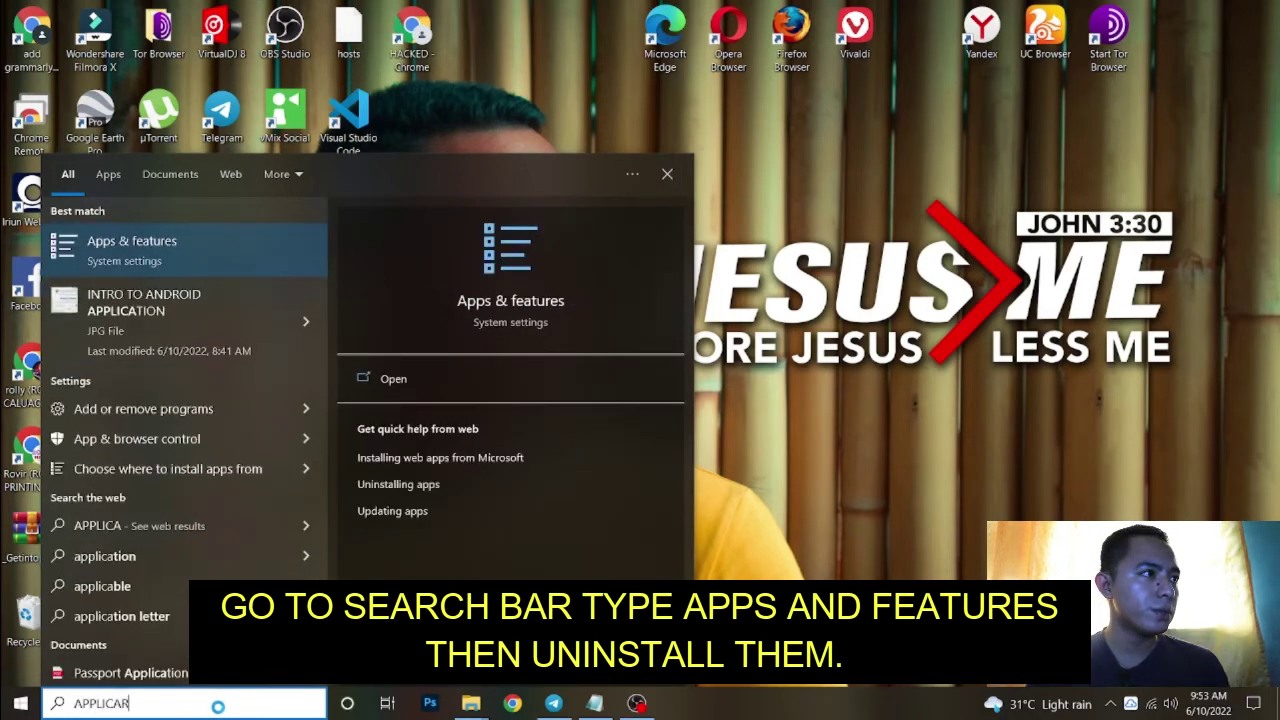
{"action": "key", "text": "BackSpace"}
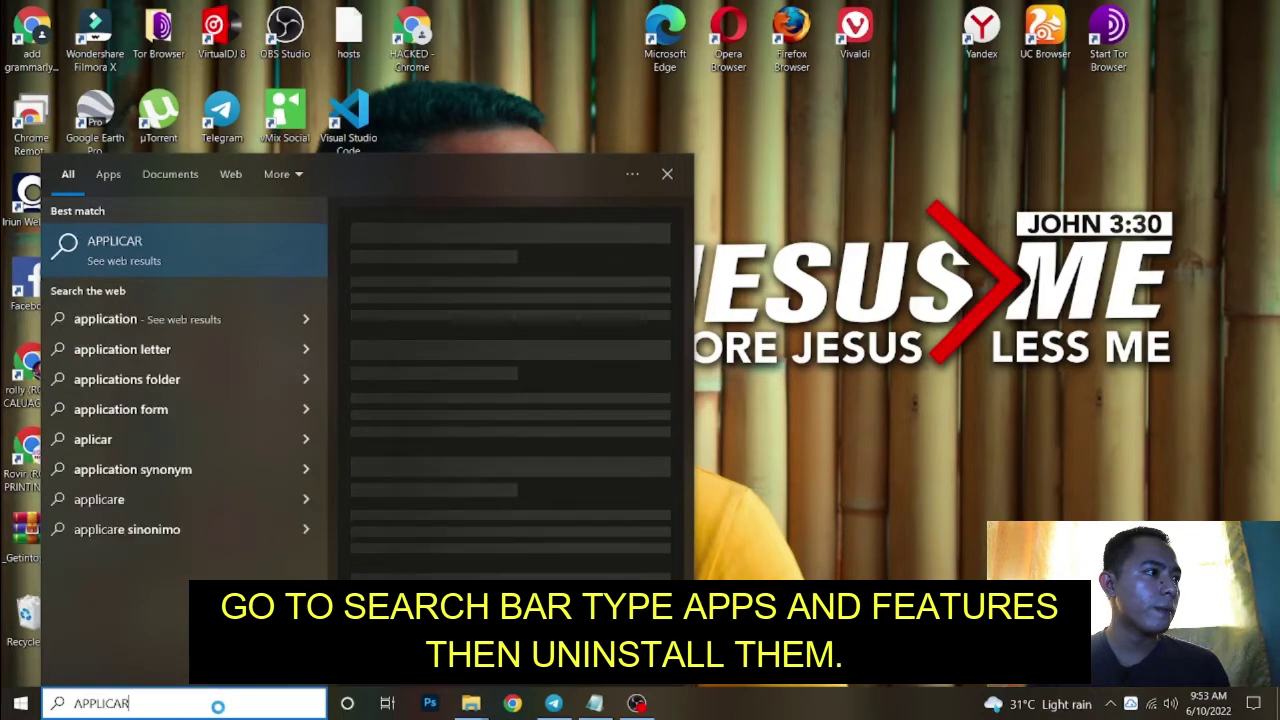
{"action": "type", "text": "TIONS"}
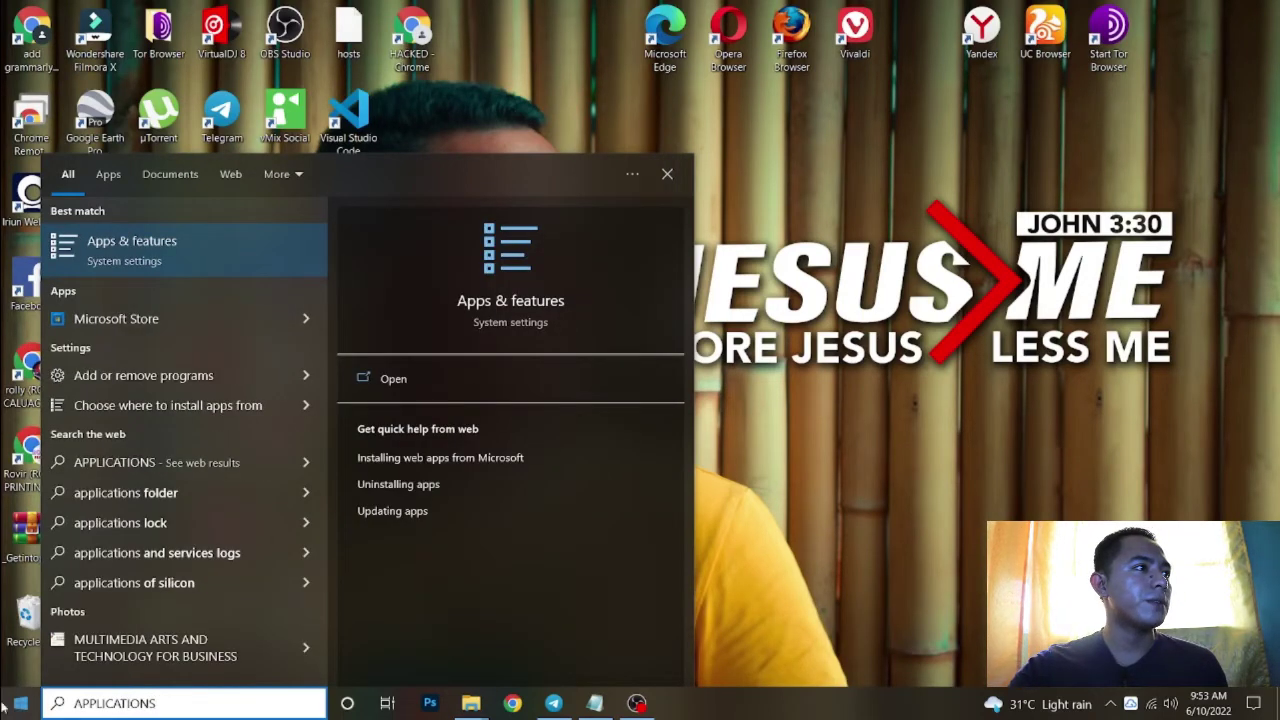
{"action": "left_click", "coordinate": [214, 251]}
{"action": "left_click", "coordinate": [963, 183]}
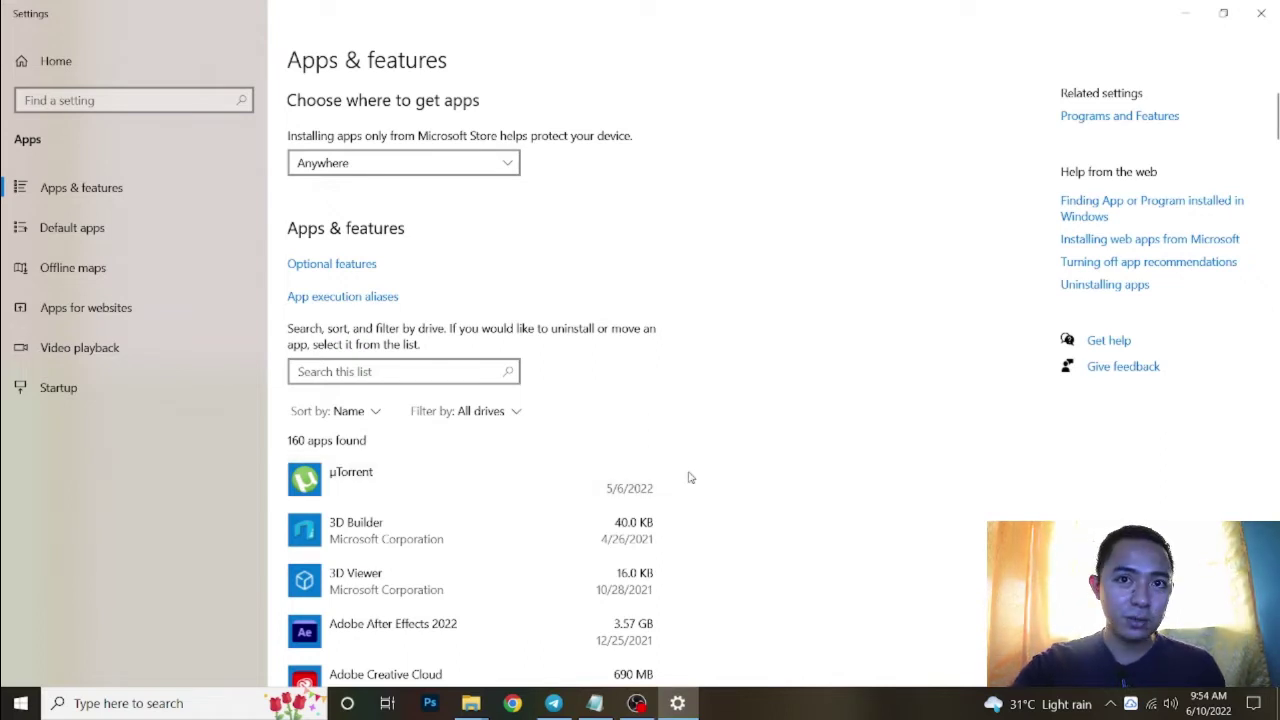
Uninstall Xbox Console Companion from the list of installed apps.
{"action": "scroll", "coordinate": [690, 476], "scroll_direction": "down", "scroll_amount": 3}
{"action": "scroll", "coordinate": [777, 364], "scroll_direction": "down", "scroll_amount": 20}
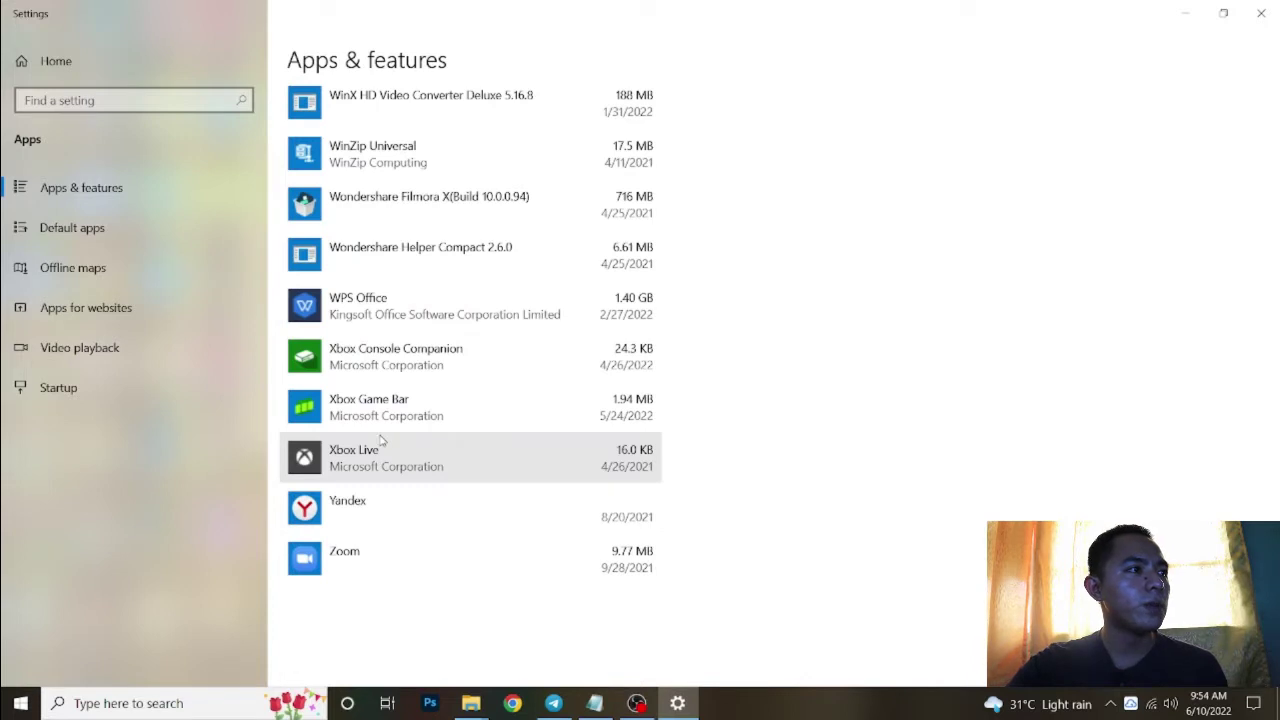
{"action": "left_click", "coordinate": [495, 366]}
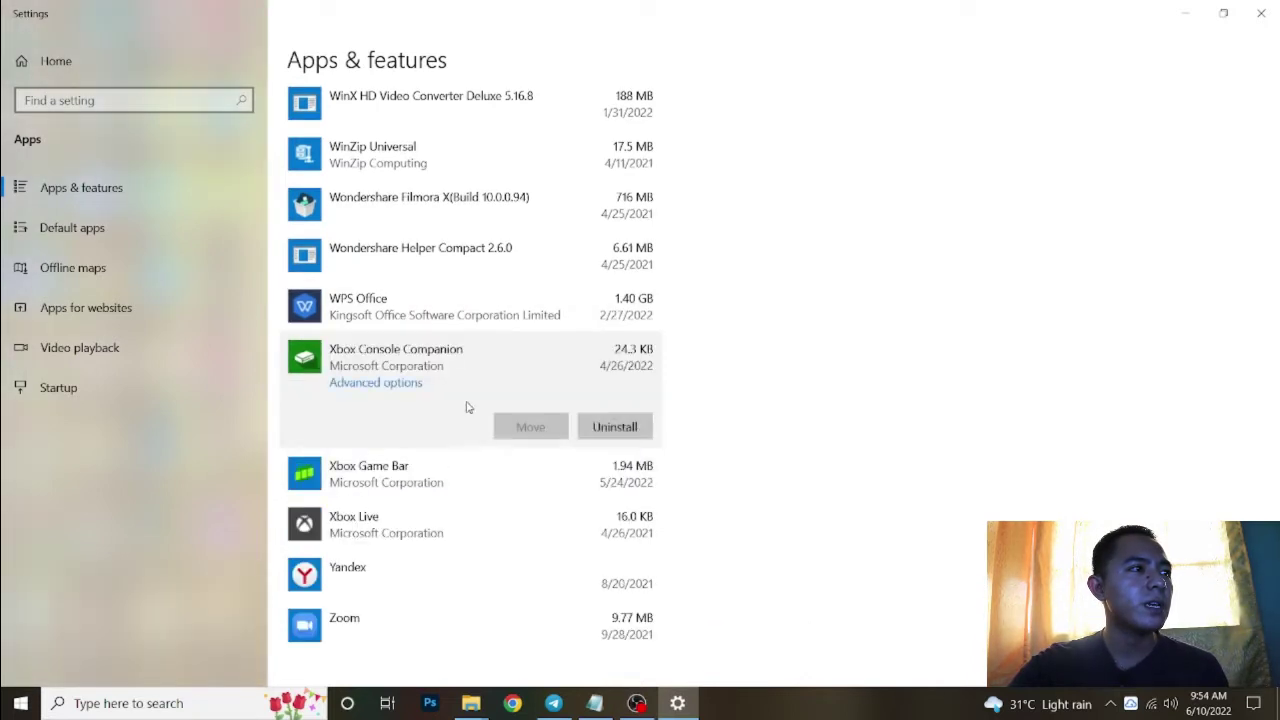
{"action": "left_click", "coordinate": [614, 428]}
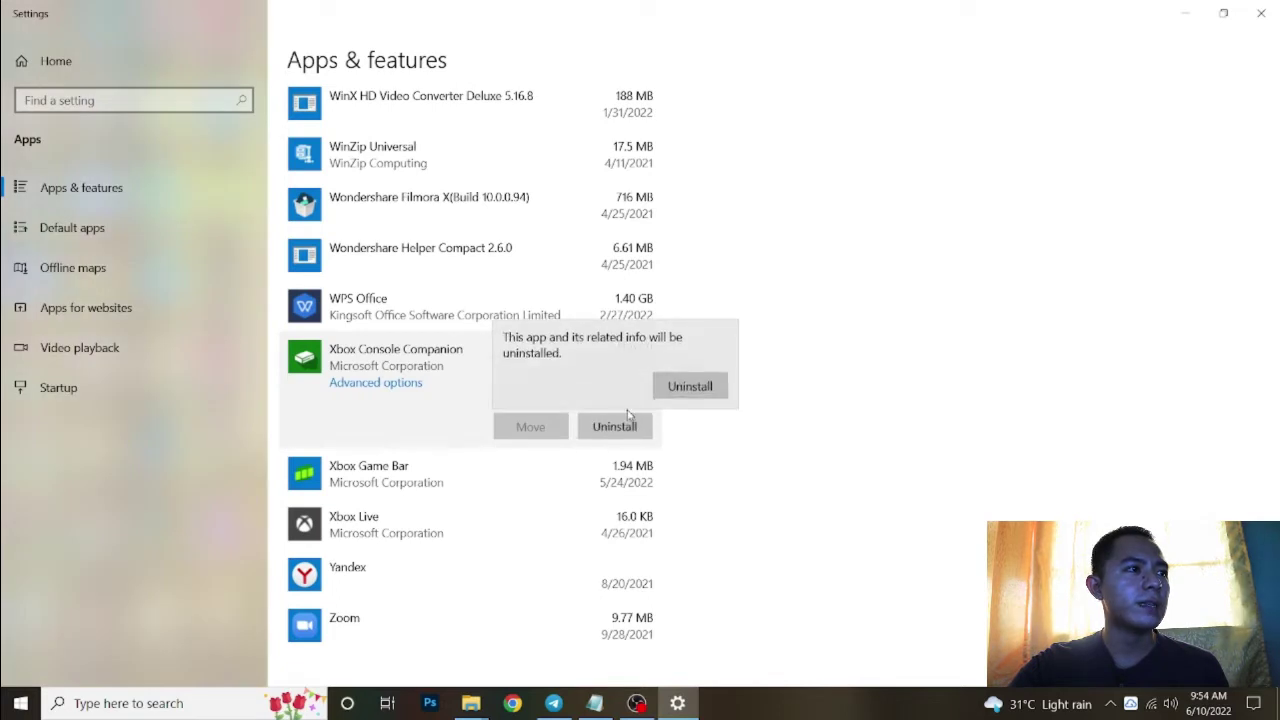
{"action": "left_click", "coordinate": [690, 386]}
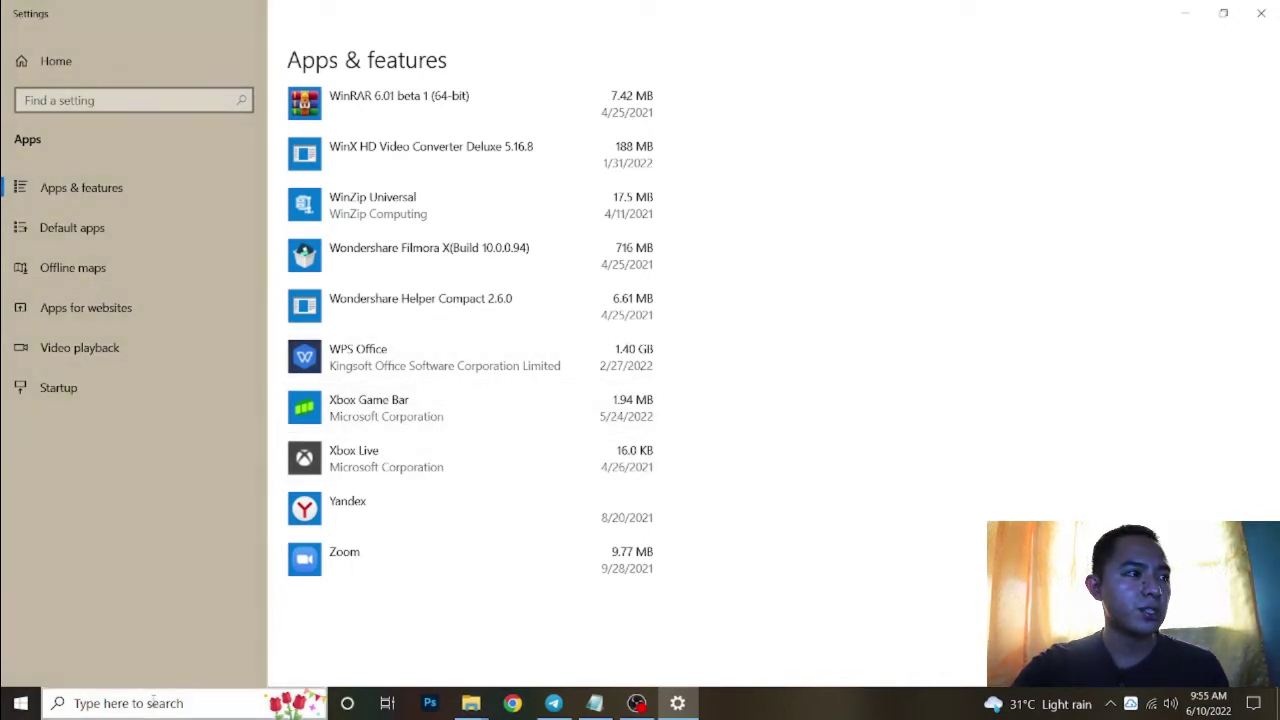
Find Twidget in the installed apps list and show its uninstall options.
{"action": "scroll", "coordinate": [501, 470], "scroll_direction": "up", "scroll_amount": 8}
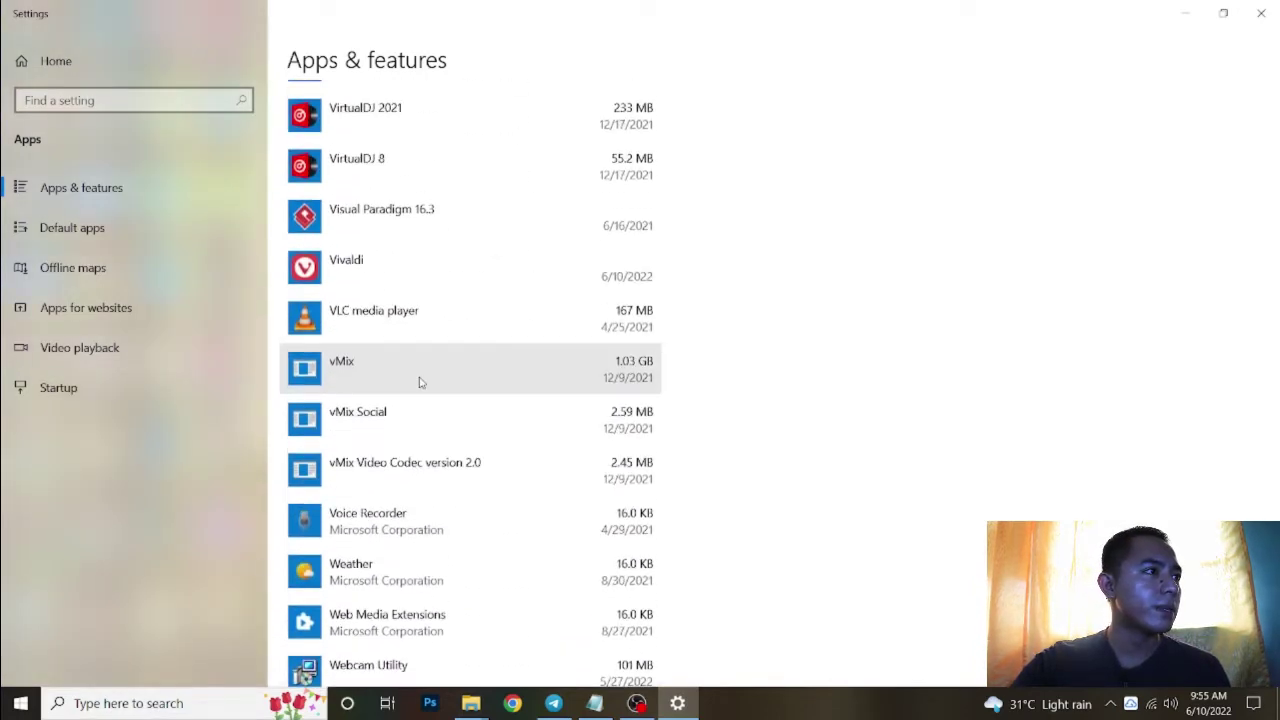
{"action": "scroll", "coordinate": [443, 268], "scroll_direction": "up", "scroll_amount": 10}
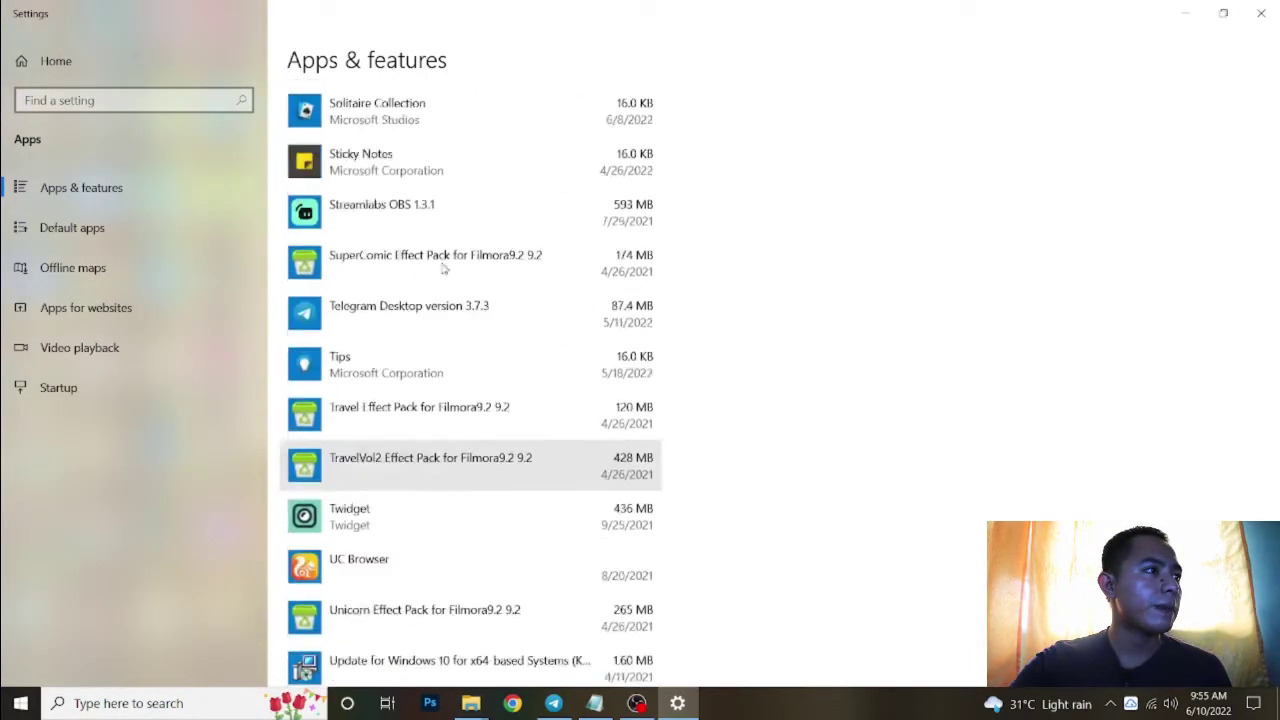
{"action": "scroll", "coordinate": [443, 428], "scroll_direction": "down", "scroll_amount": 4}
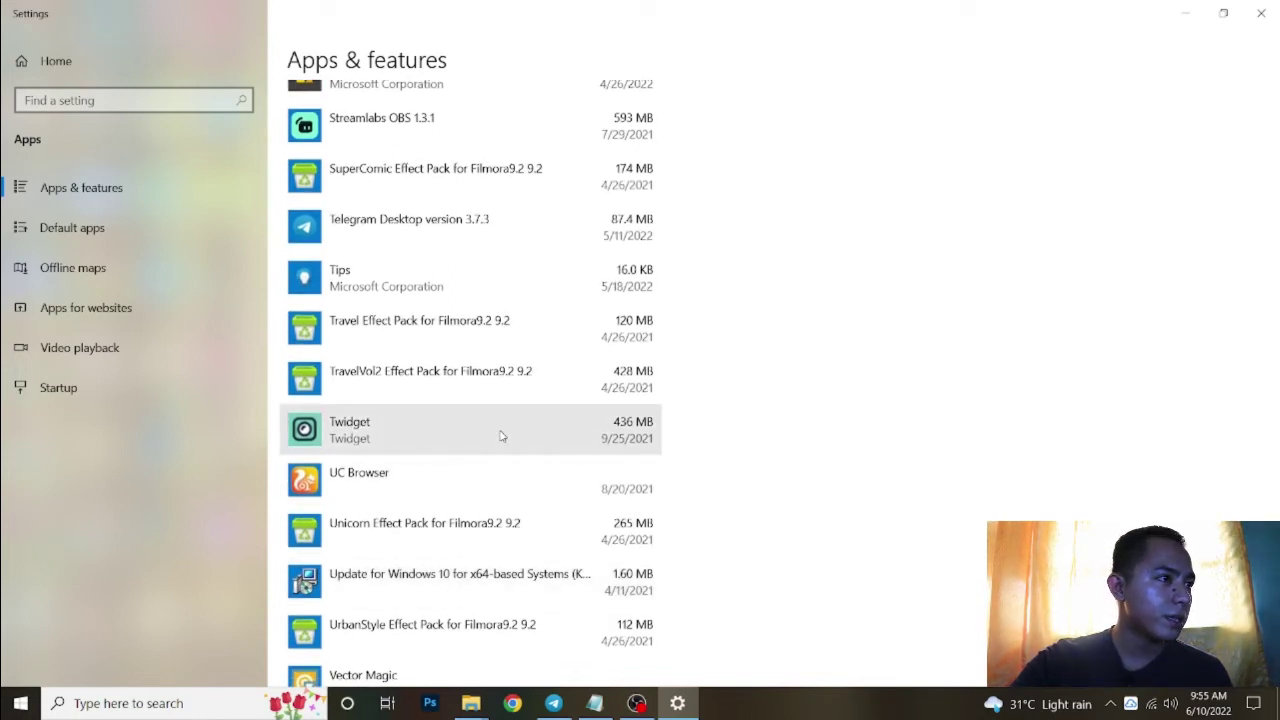
{"action": "left_click", "coordinate": [502, 436]}
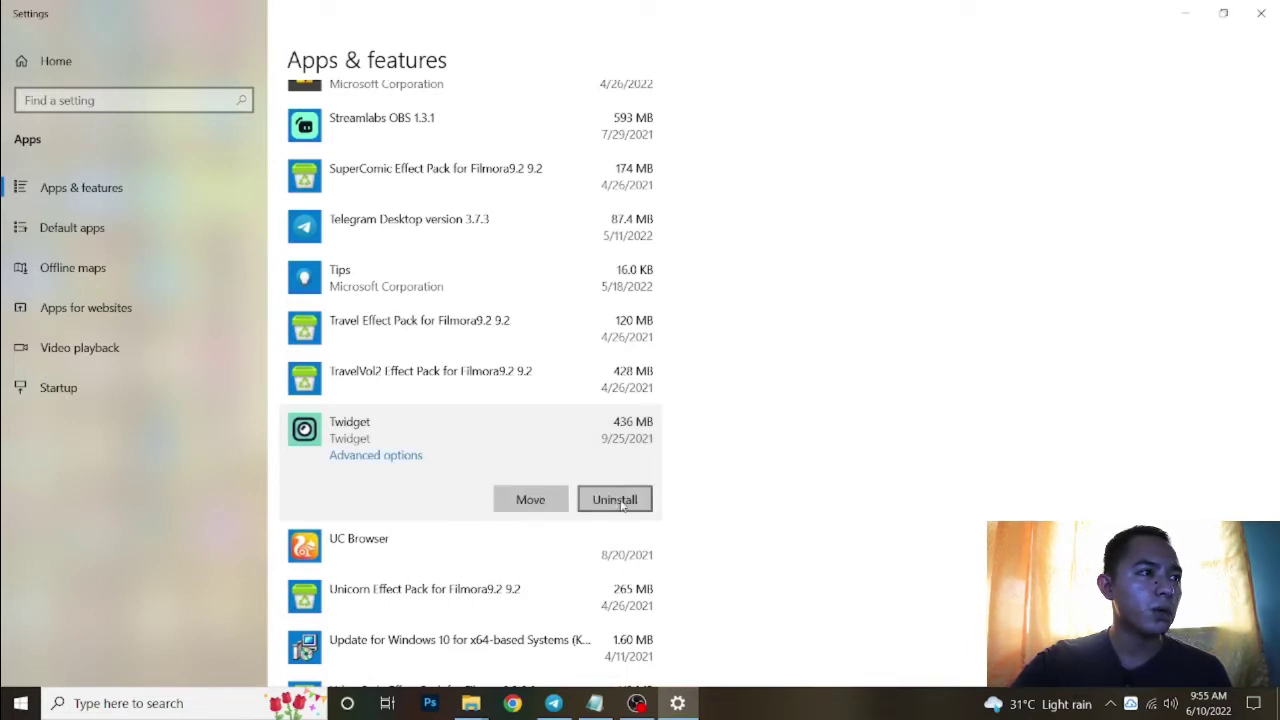
Uninstall Hidden City: Hidden Object Adventure from the list of installed apps.
{"action": "scroll", "coordinate": [445, 447], "scroll_direction": "up", "scroll_amount": 2}
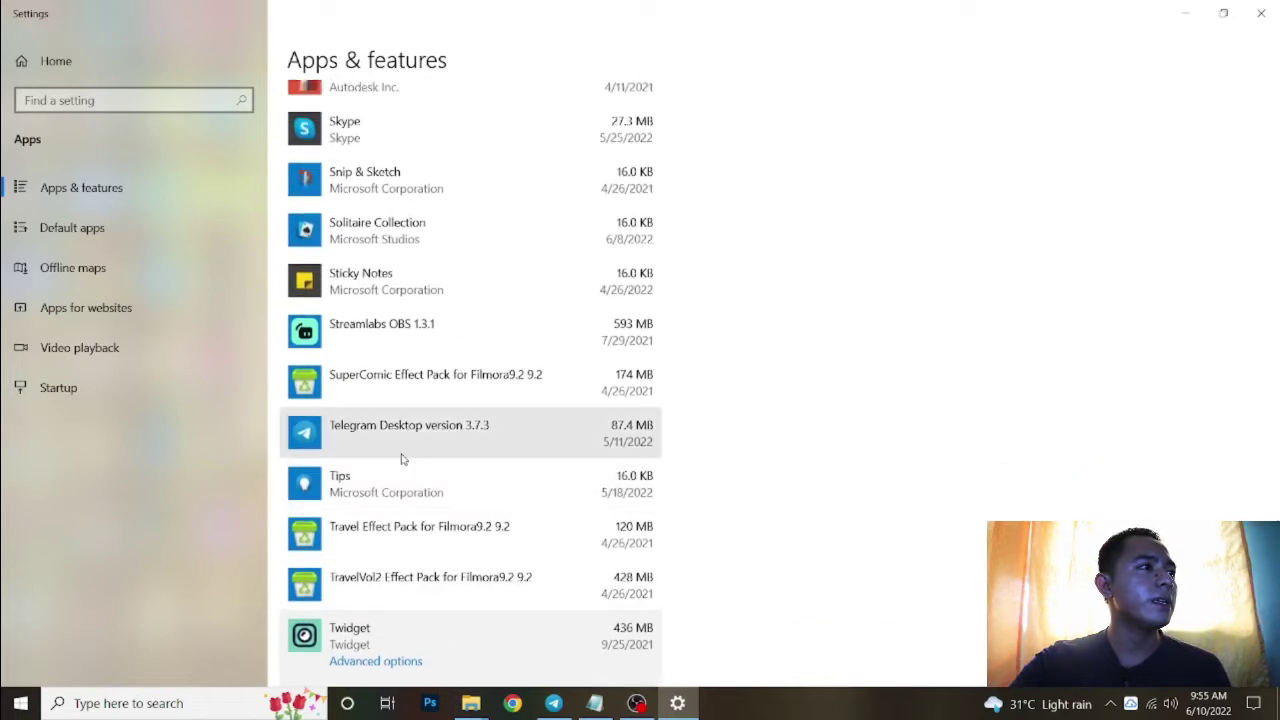
{"action": "scroll", "coordinate": [401, 455], "scroll_direction": "up", "scroll_amount": 5}
{"action": "scroll", "coordinate": [401, 455], "scroll_direction": "up", "scroll_amount": 20}
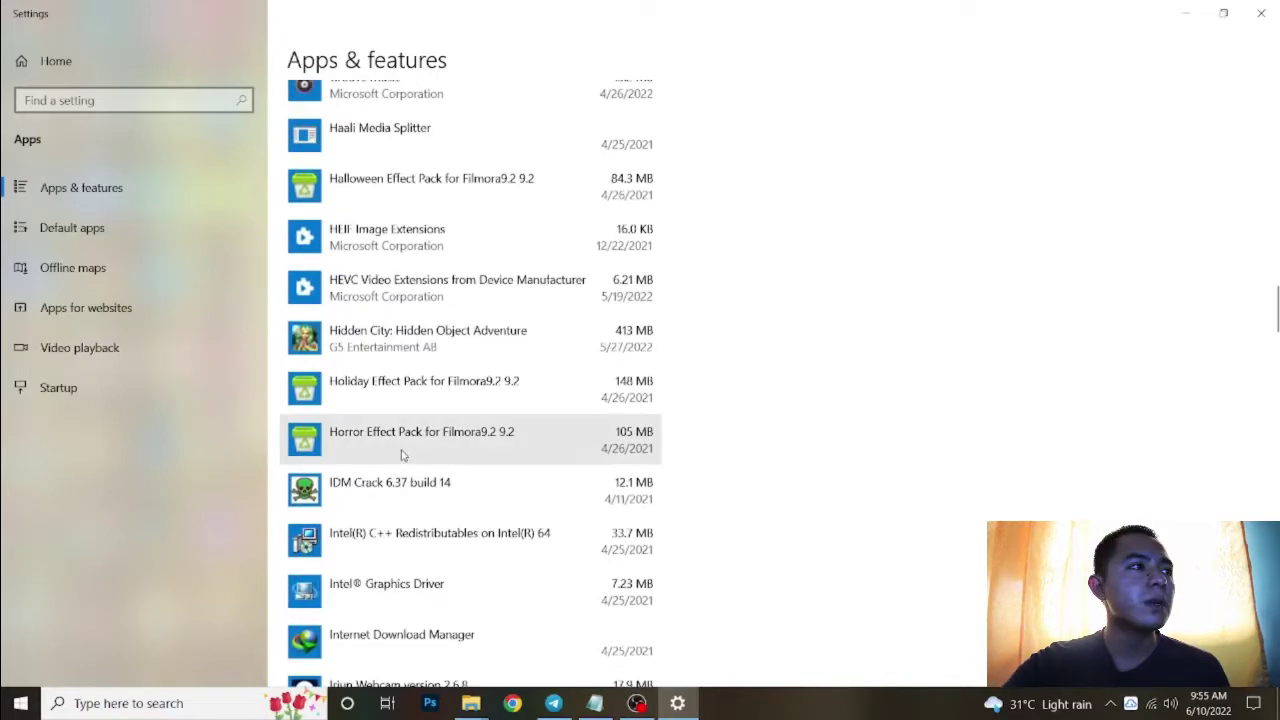
{"action": "scroll", "coordinate": [401, 455], "scroll_direction": "up", "scroll_amount": 5}
{"action": "scroll", "coordinate": [386, 448], "scroll_direction": "down", "scroll_amount": 5}
{"action": "scroll", "coordinate": [379, 441], "scroll_direction": "down", "scroll_amount": 1}
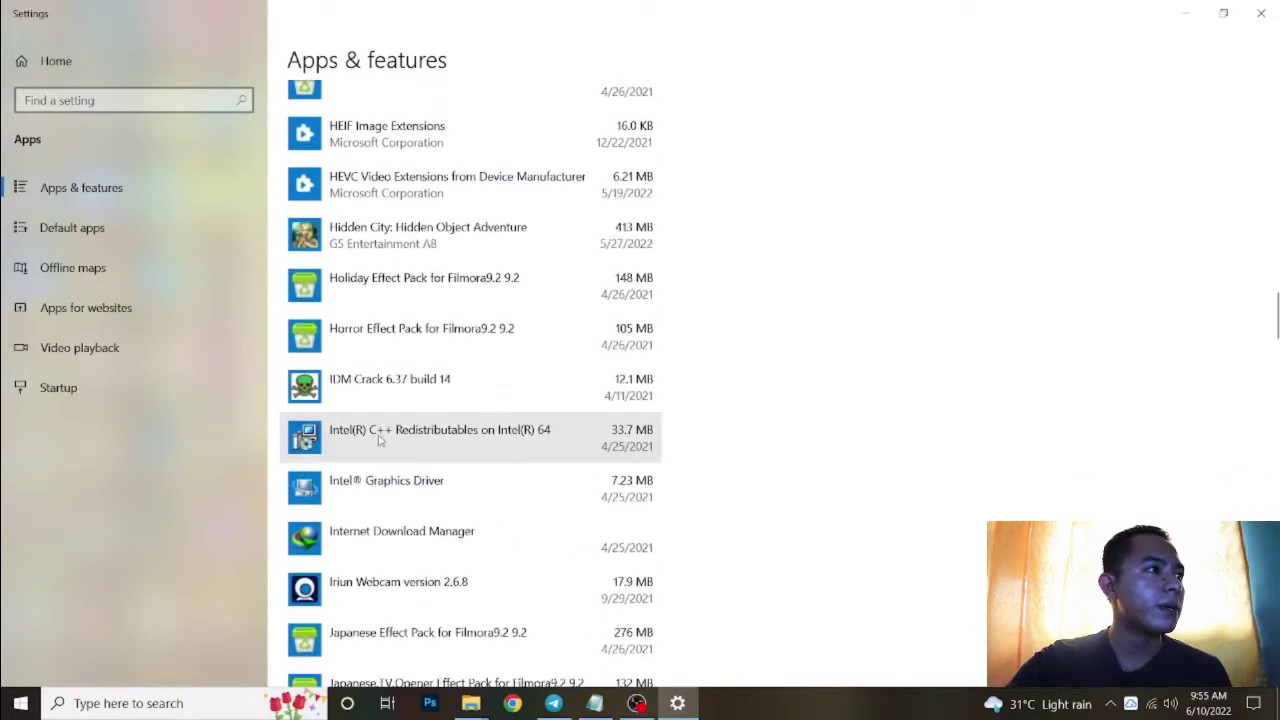
{"action": "left_click", "coordinate": [492, 249]}
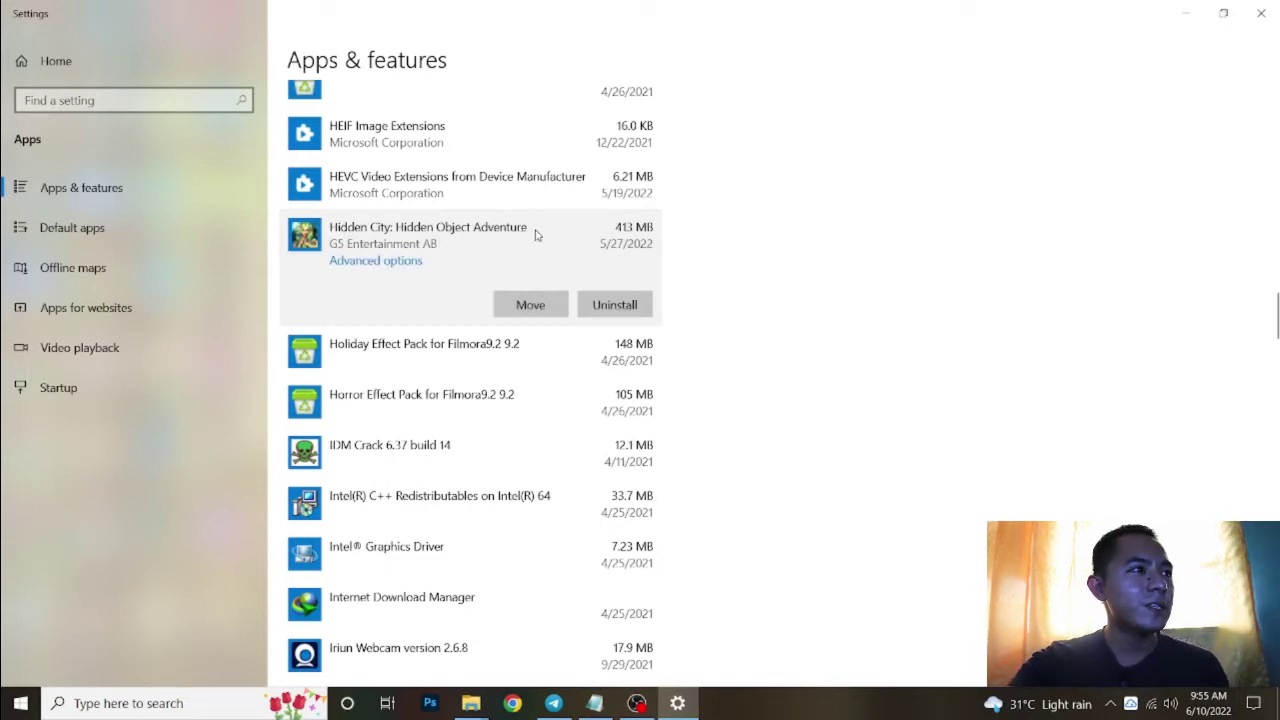
{"action": "left_click", "coordinate": [630, 300]}
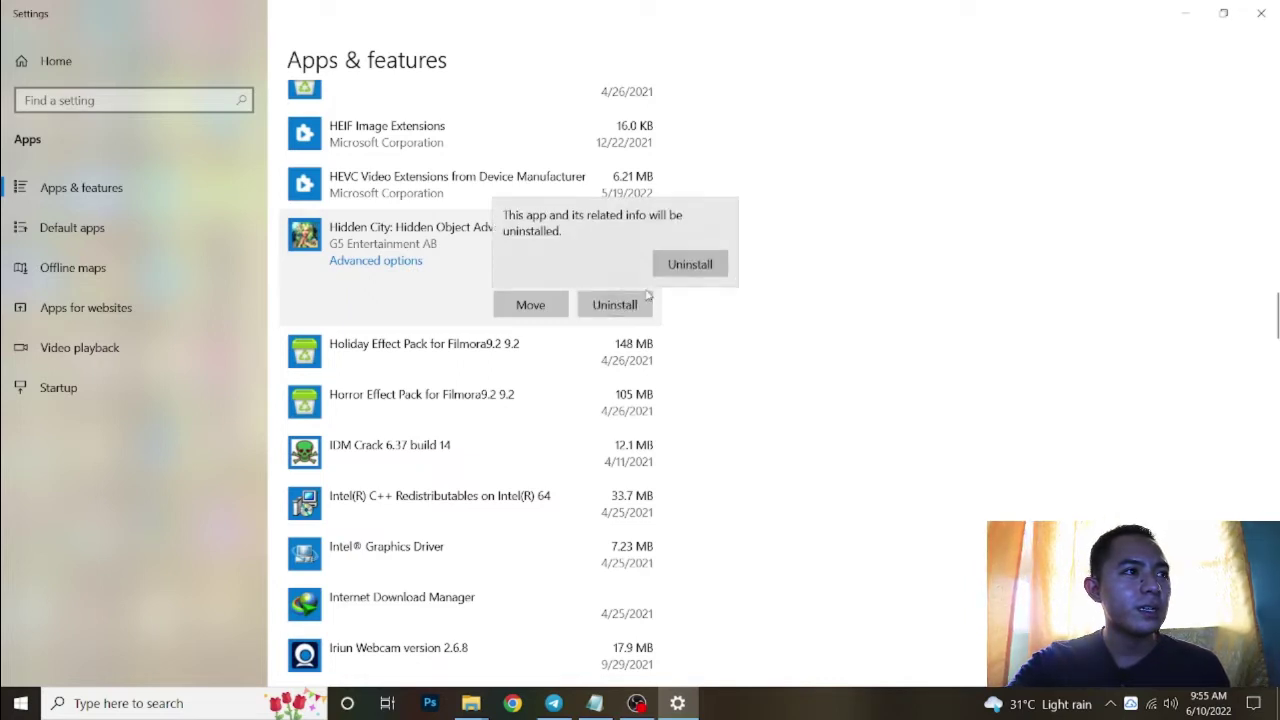
{"action": "left_click", "coordinate": [697, 263]}
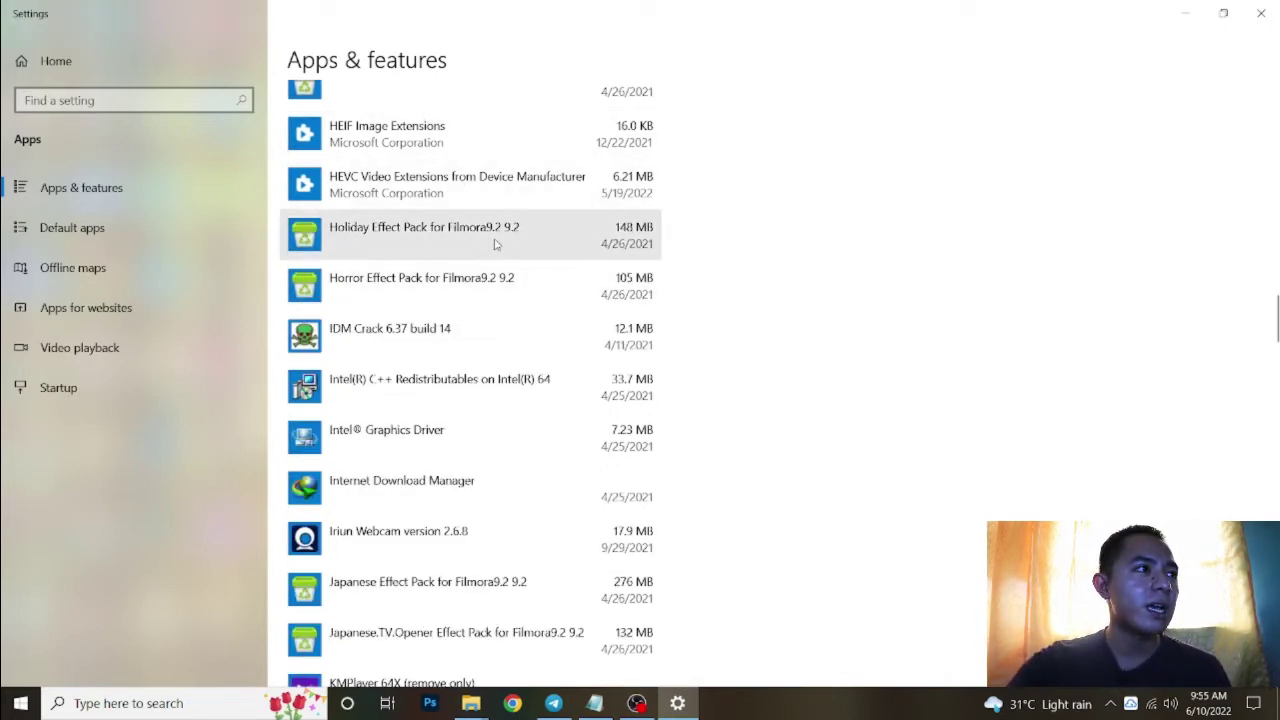
{"action": "scroll", "coordinate": [495, 244], "scroll_direction": "up", "scroll_amount": 10}
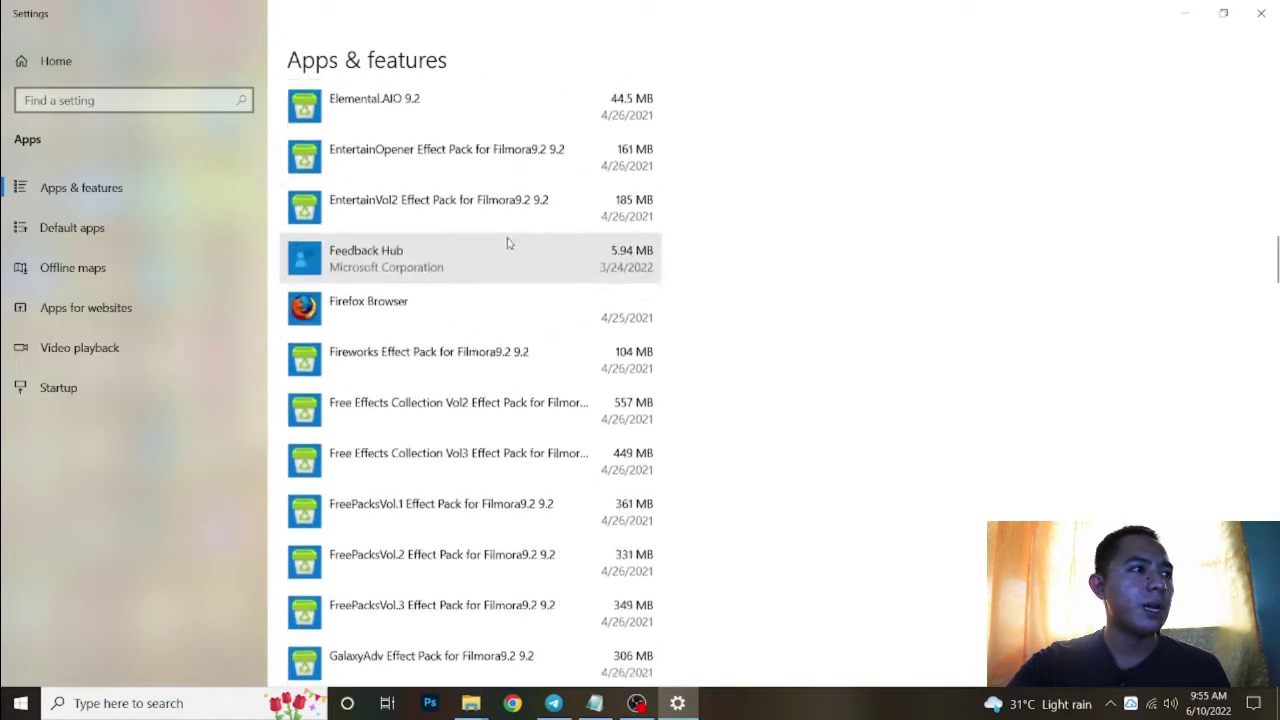
{"action": "scroll", "coordinate": [507, 243], "scroll_direction": "up", "scroll_amount": 4}
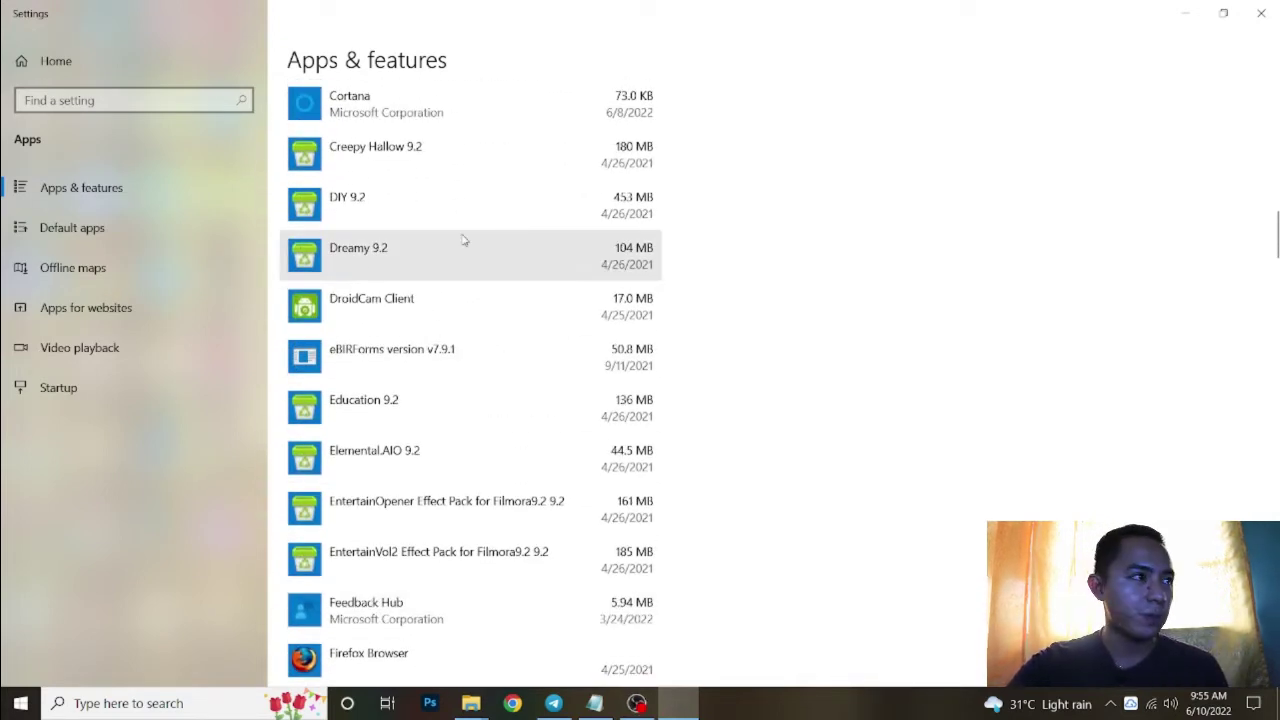
{"action": "scroll", "coordinate": [457, 236], "scroll_direction": "up", "scroll_amount": 15}
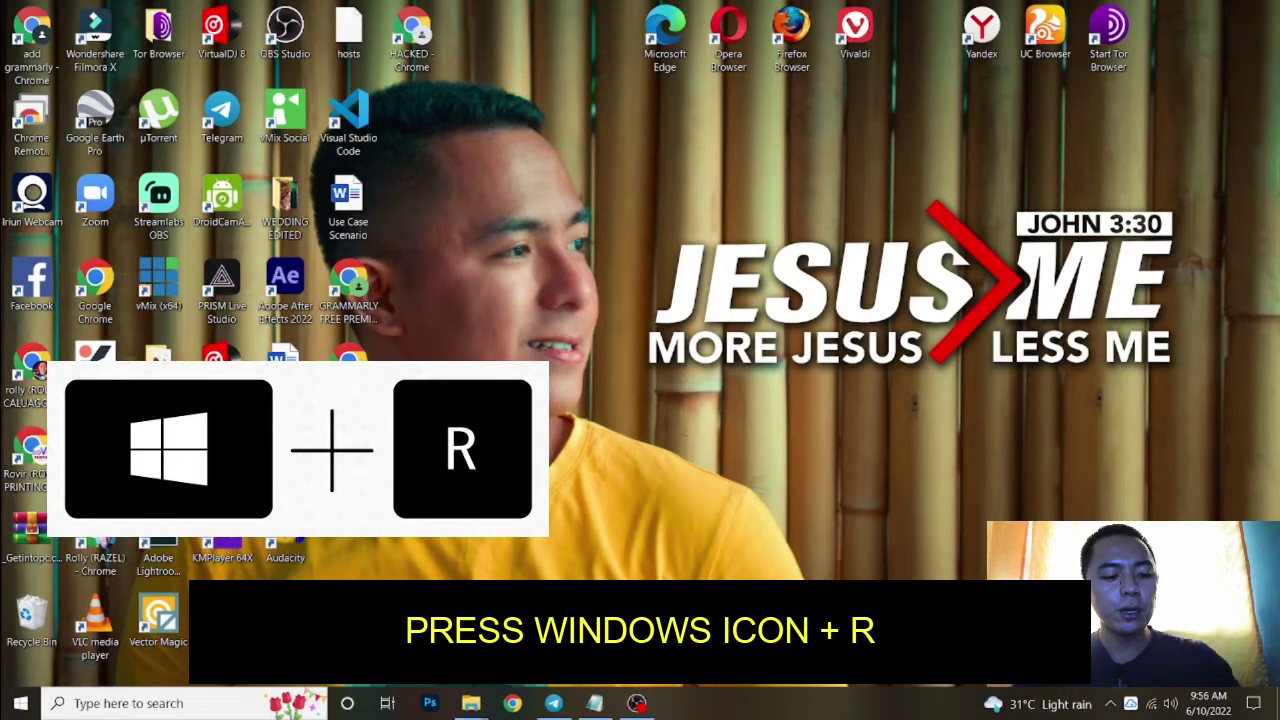
Open the temporary files folder by running %temp% from the Run dialog, and maximize its window.
{"action": "key", "text": "super+r"}
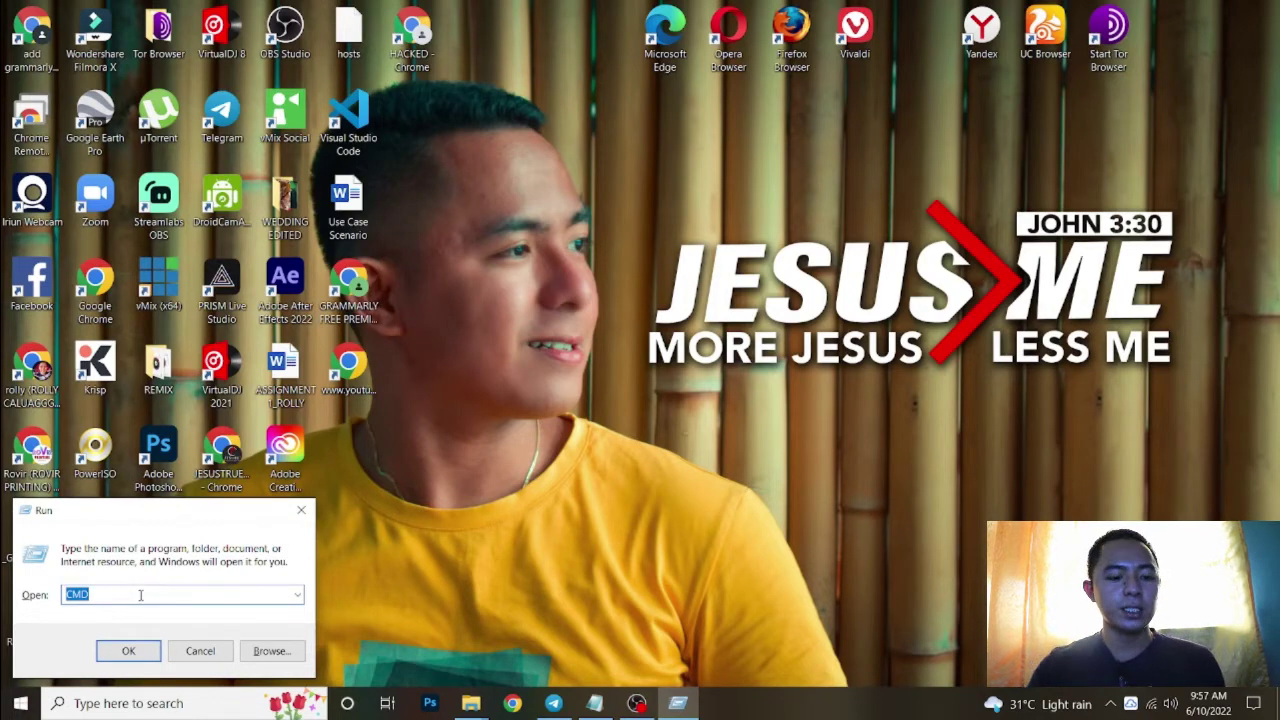
{"action": "type", "text": "%"}
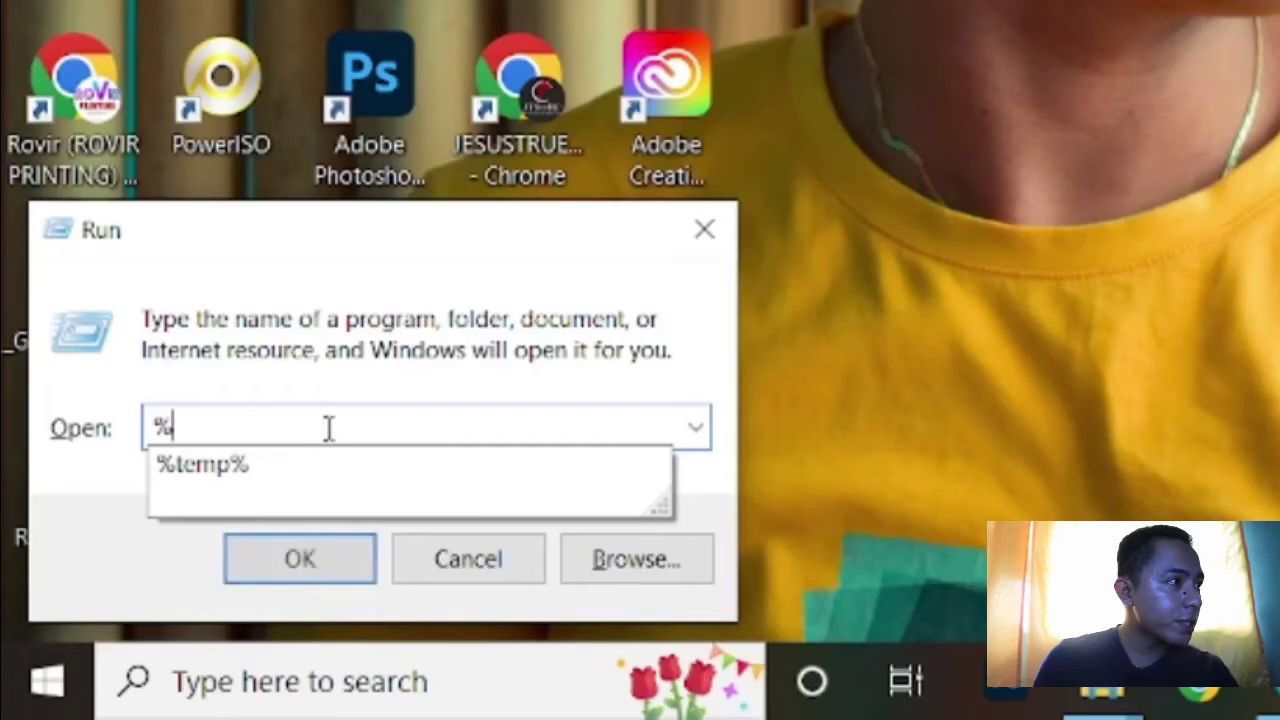
{"action": "type", "text": "t"}
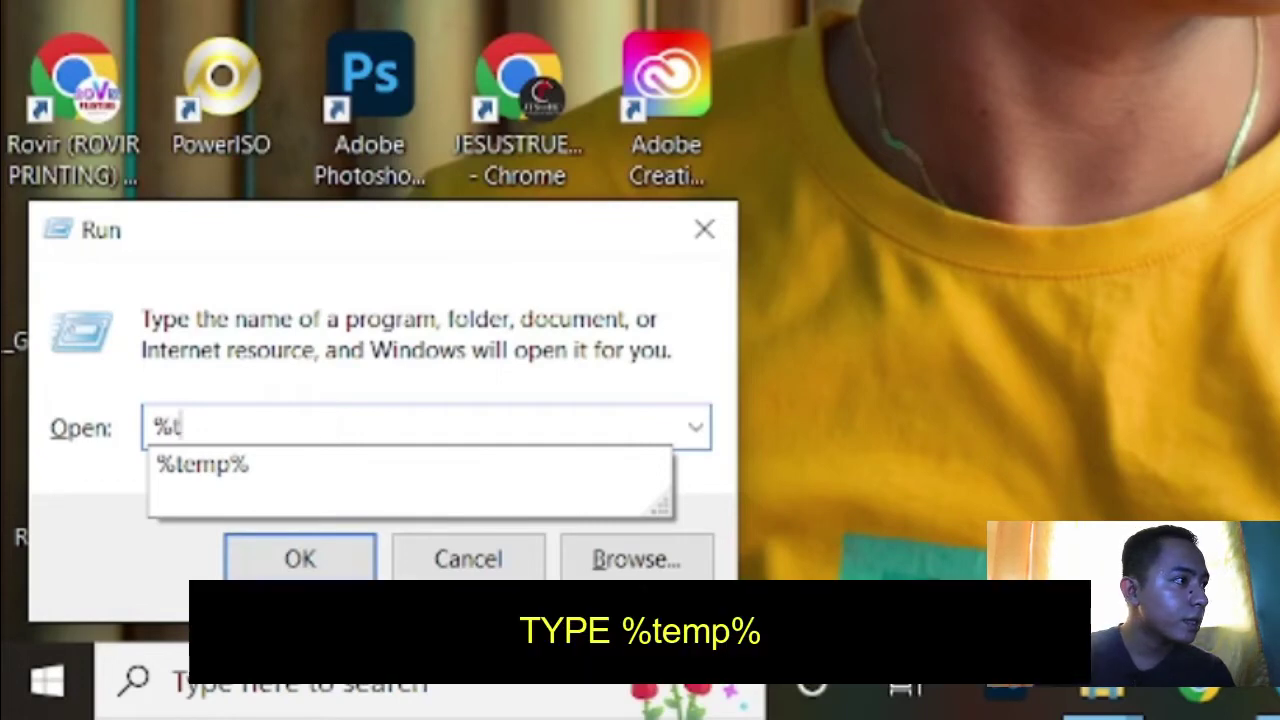
{"action": "type", "text": "emp"}
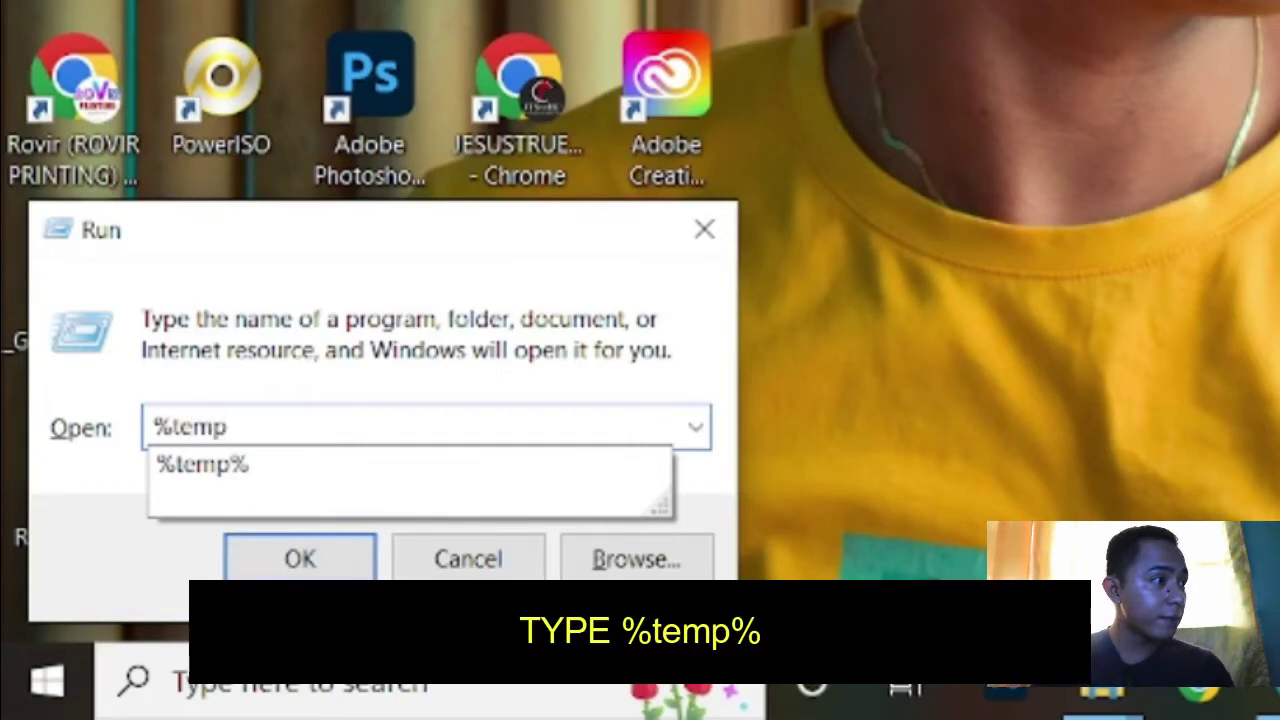
{"action": "type", "text": "%"}
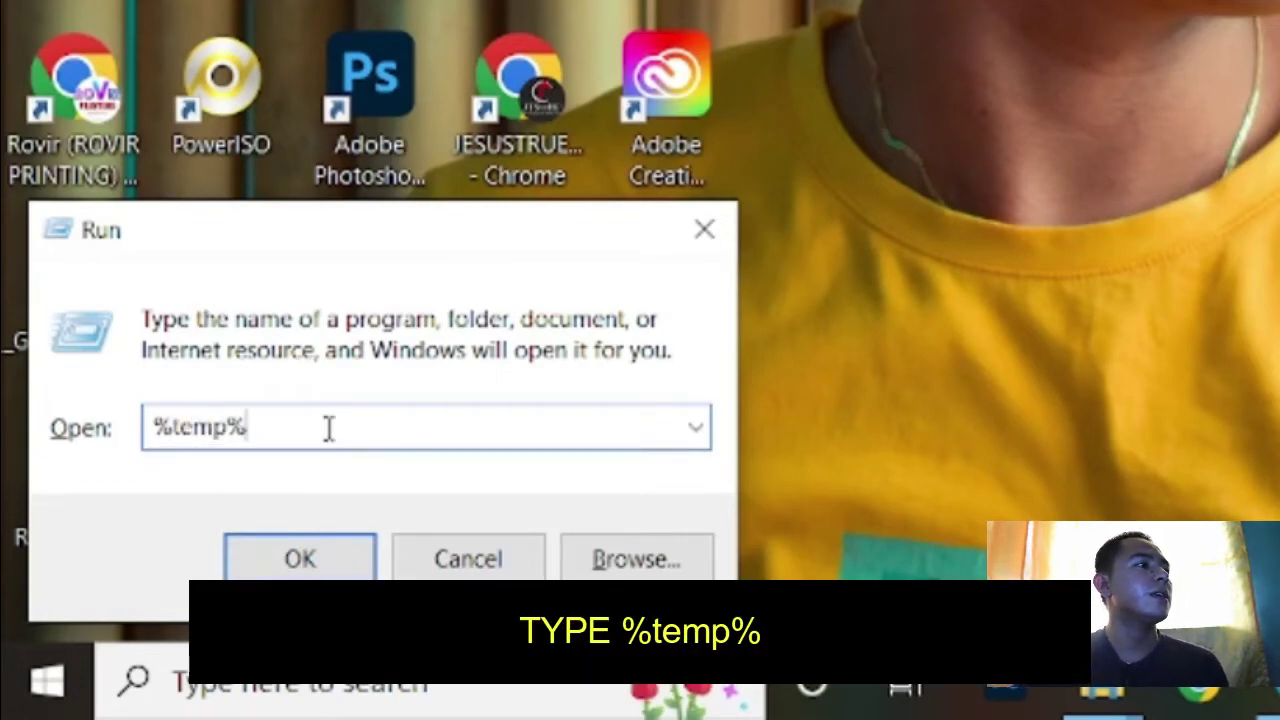
{"action": "left_click_drag", "start_coordinate": [277, 426], "coordinate": [130, 400]}
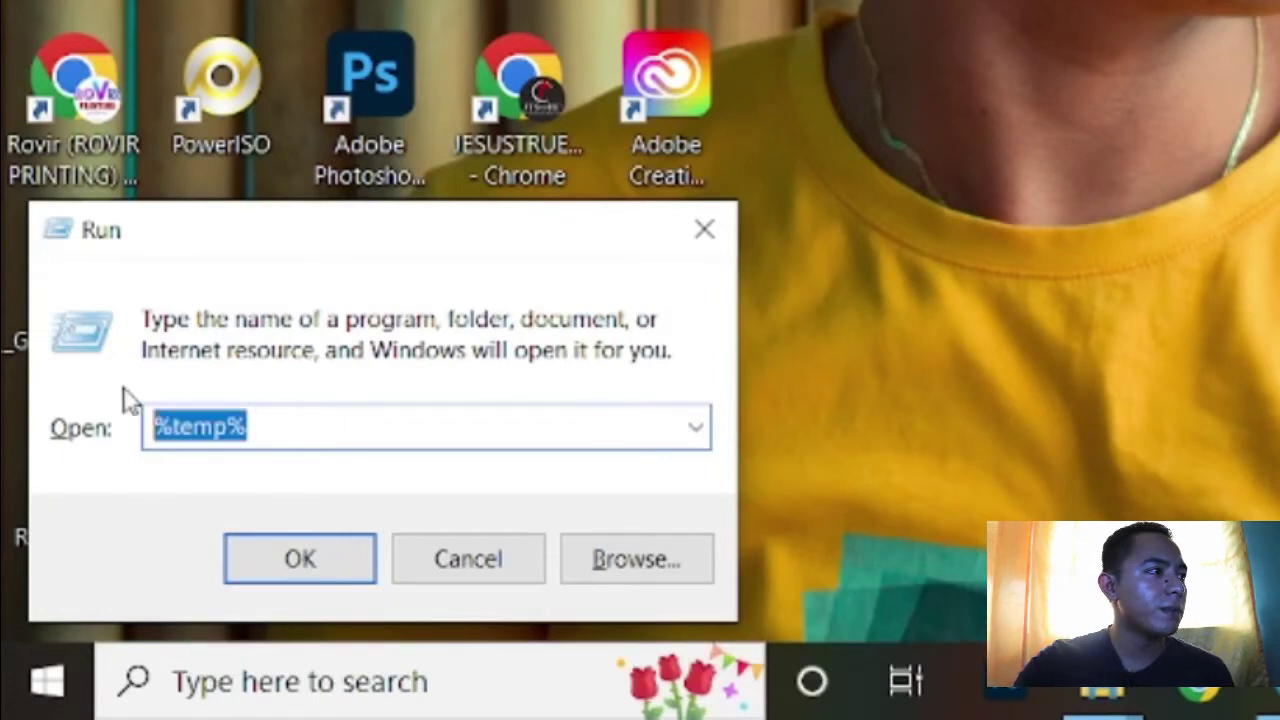
{"action": "left_click", "coordinate": [459, 433]}
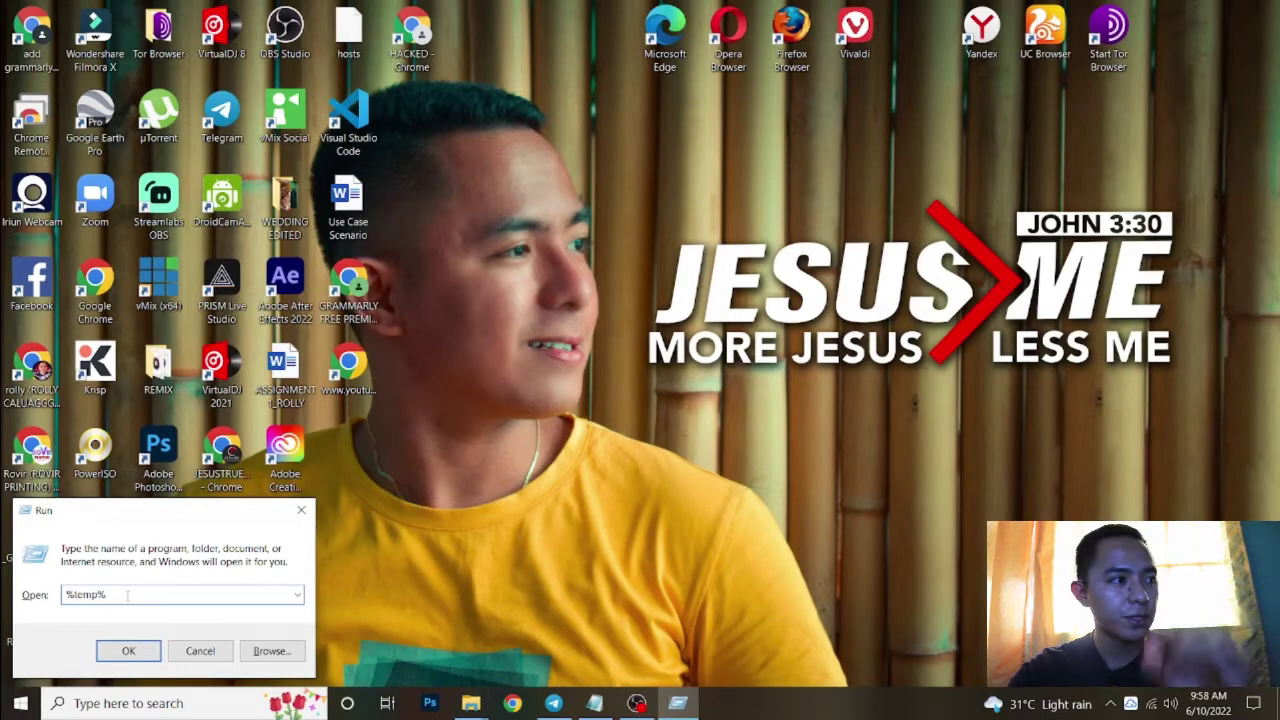
{"action": "left_click", "coordinate": [118, 651]}
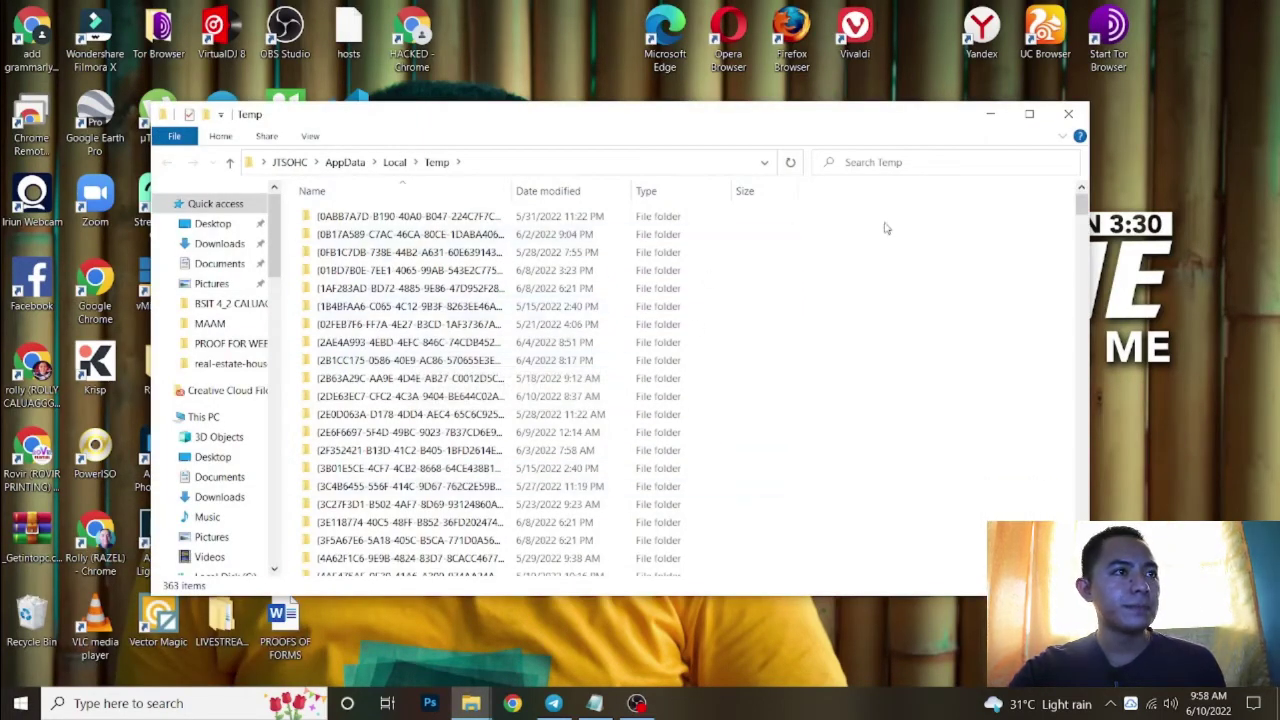
{"action": "left_click", "coordinate": [1029, 114]}
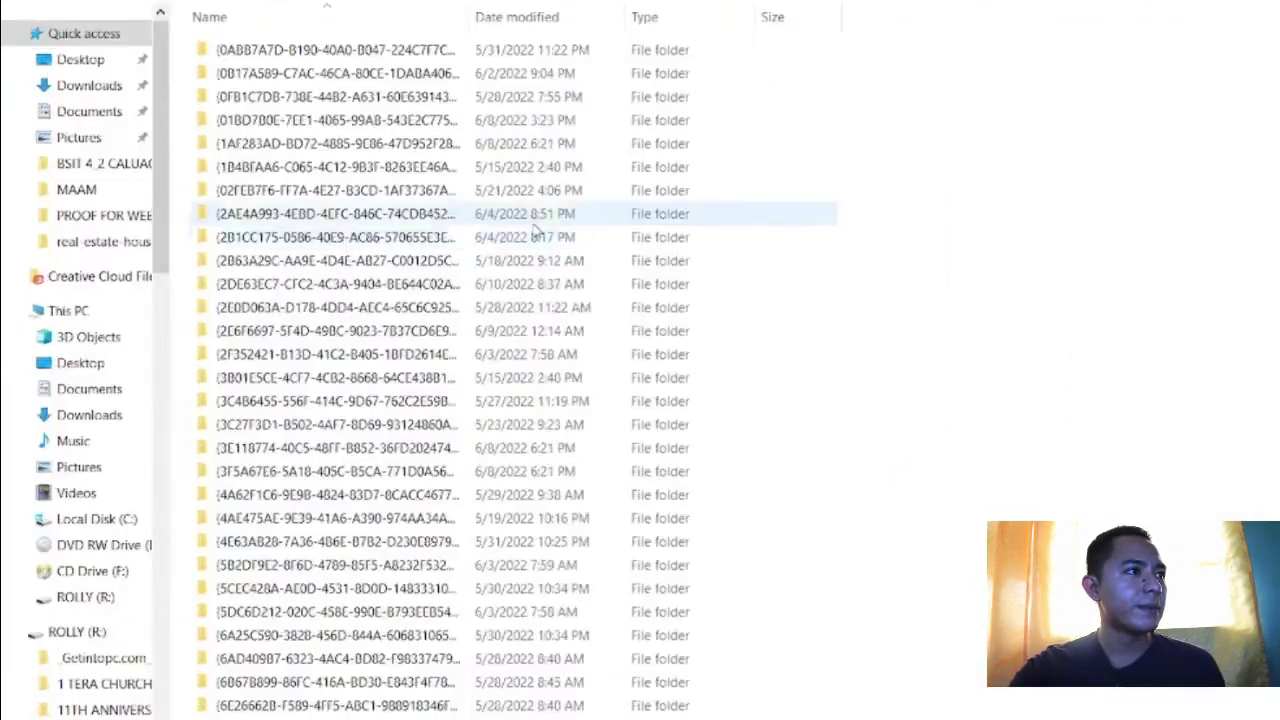
Look through the contents of the Temp folder and delete all its files and folders.
{"action": "scroll", "coordinate": [430, 250], "scroll_direction": "down", "scroll_amount": 10}
{"action": "scroll", "coordinate": [533, 236], "scroll_direction": "down", "scroll_amount": 6}
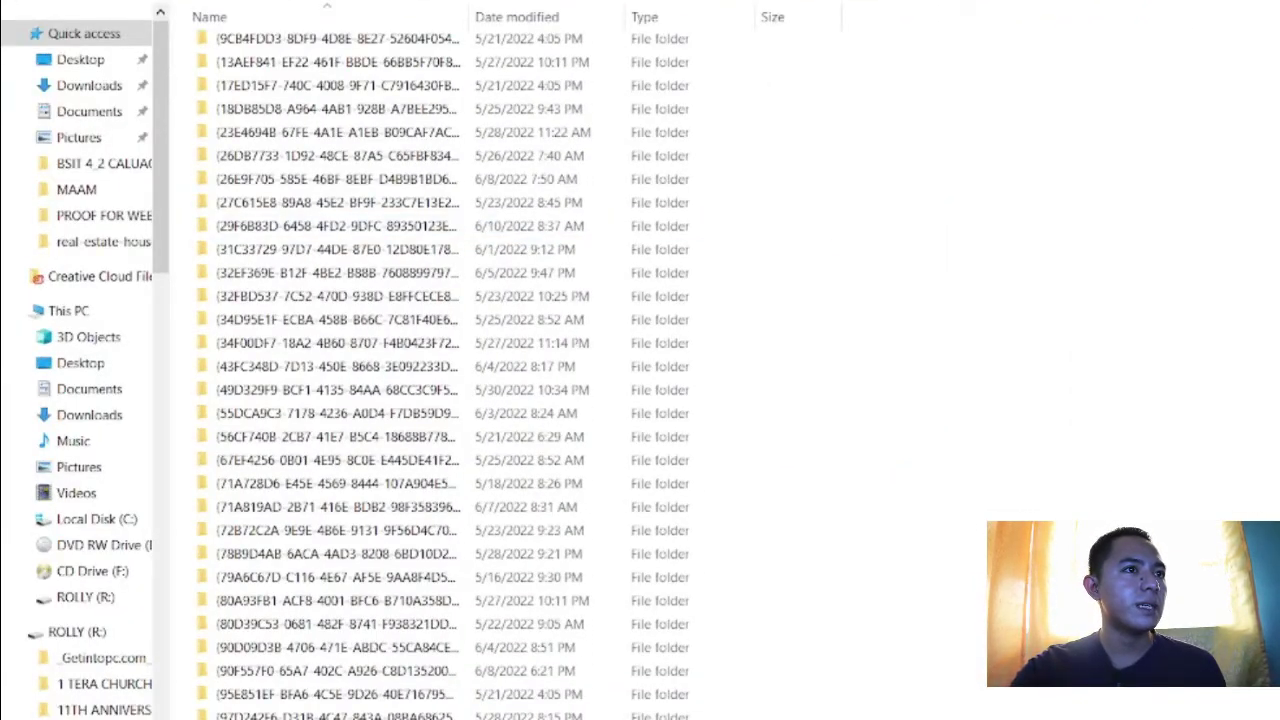
{"action": "scroll", "coordinate": [440, 370], "scroll_direction": "down", "scroll_amount": 20}
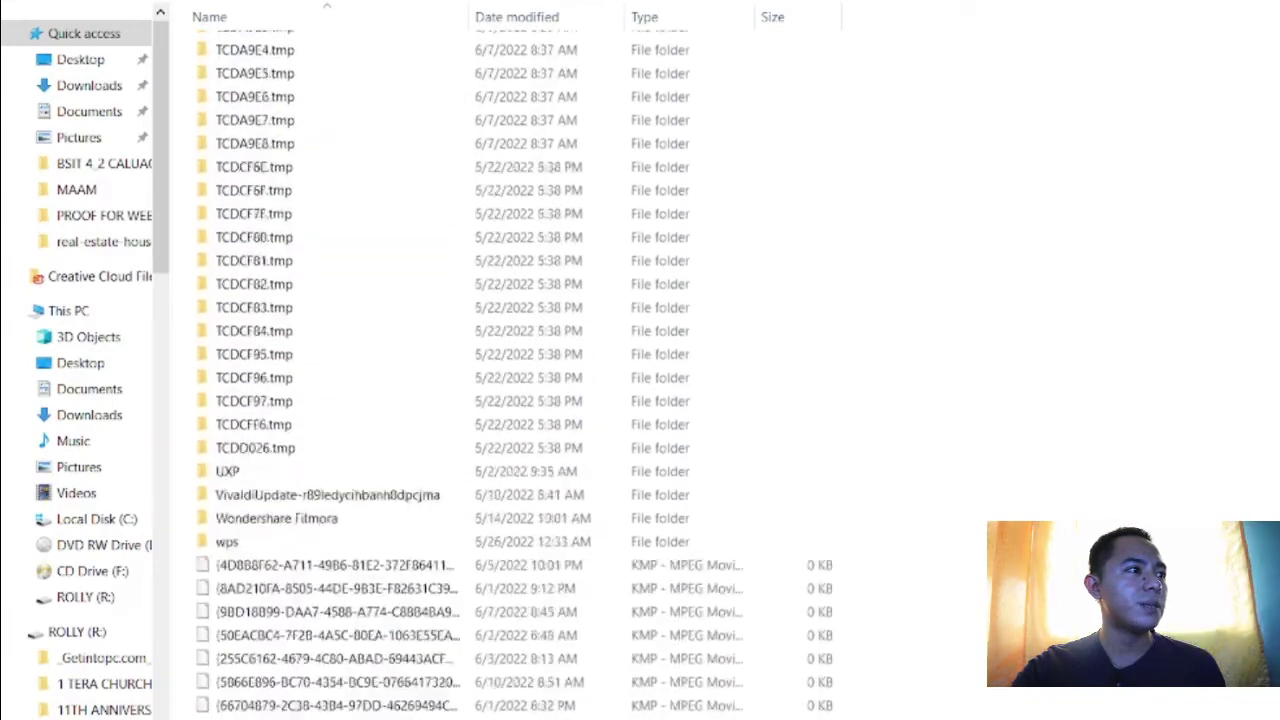
{"action": "scroll", "coordinate": [440, 370], "scroll_direction": "down", "scroll_amount": 20}
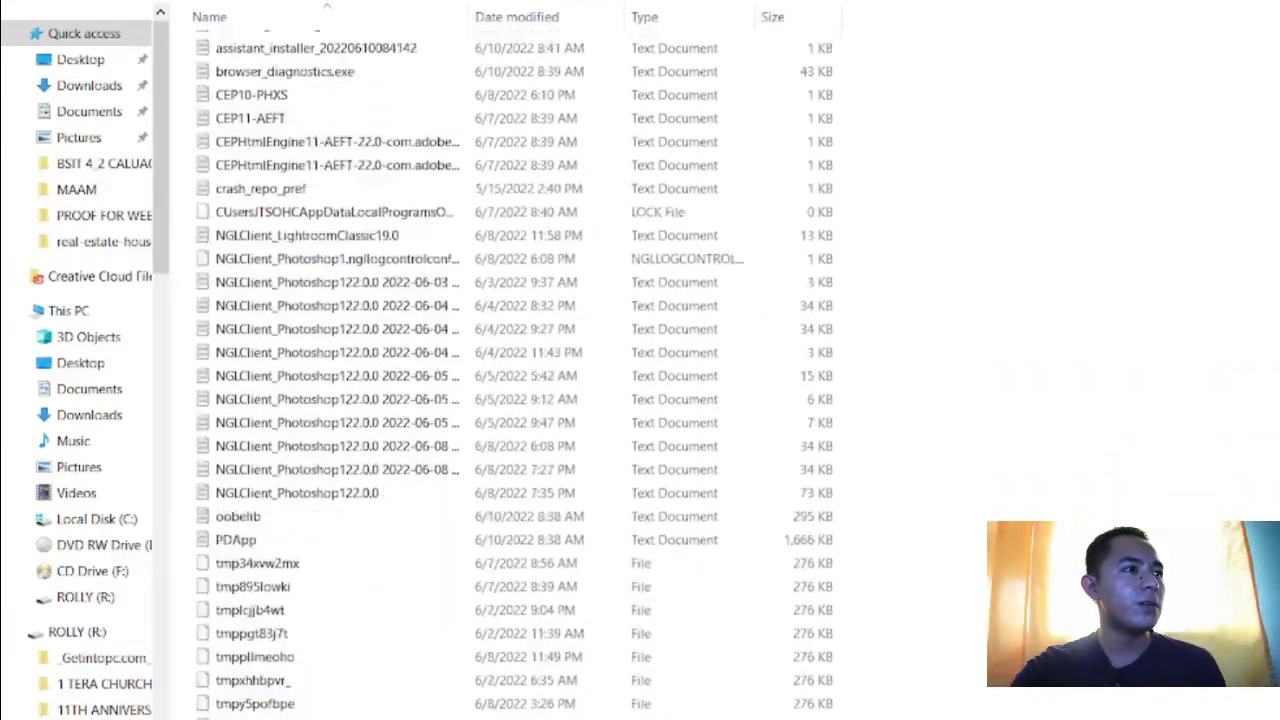
{"action": "scroll", "coordinate": [400, 125], "scroll_direction": "up", "scroll_amount": 20}
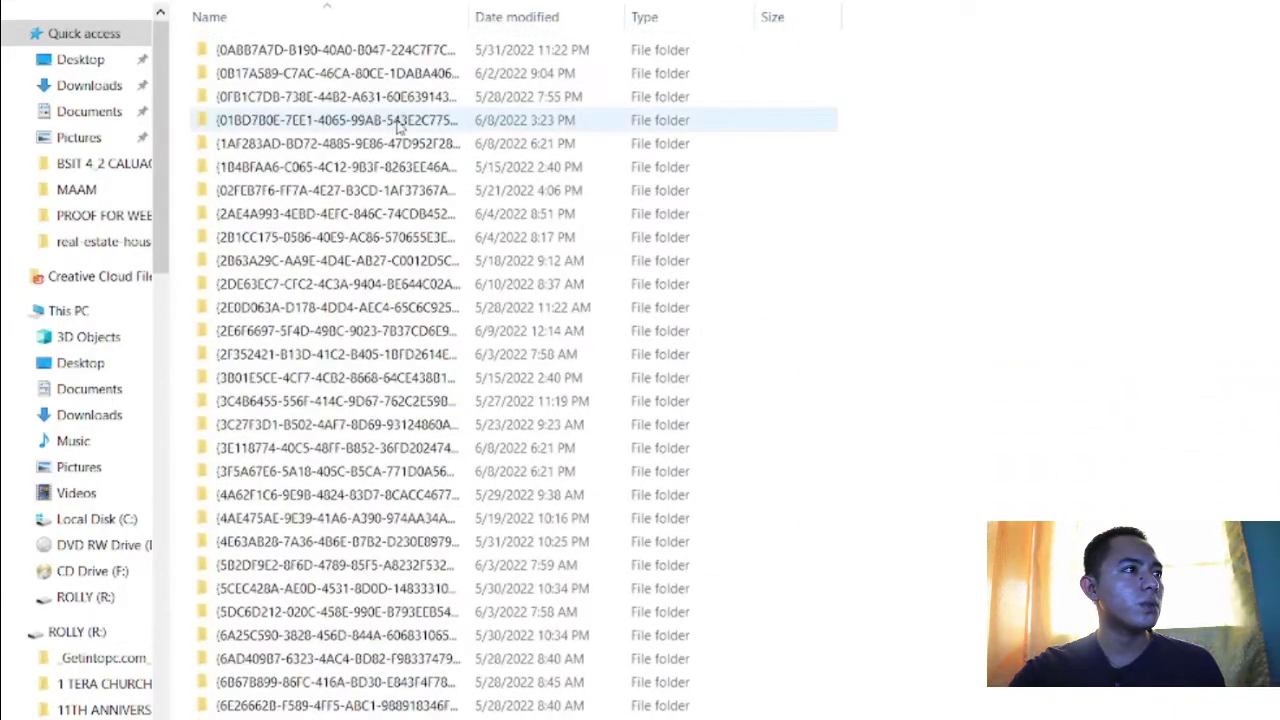
{"action": "key", "text": "ctrl+a"}
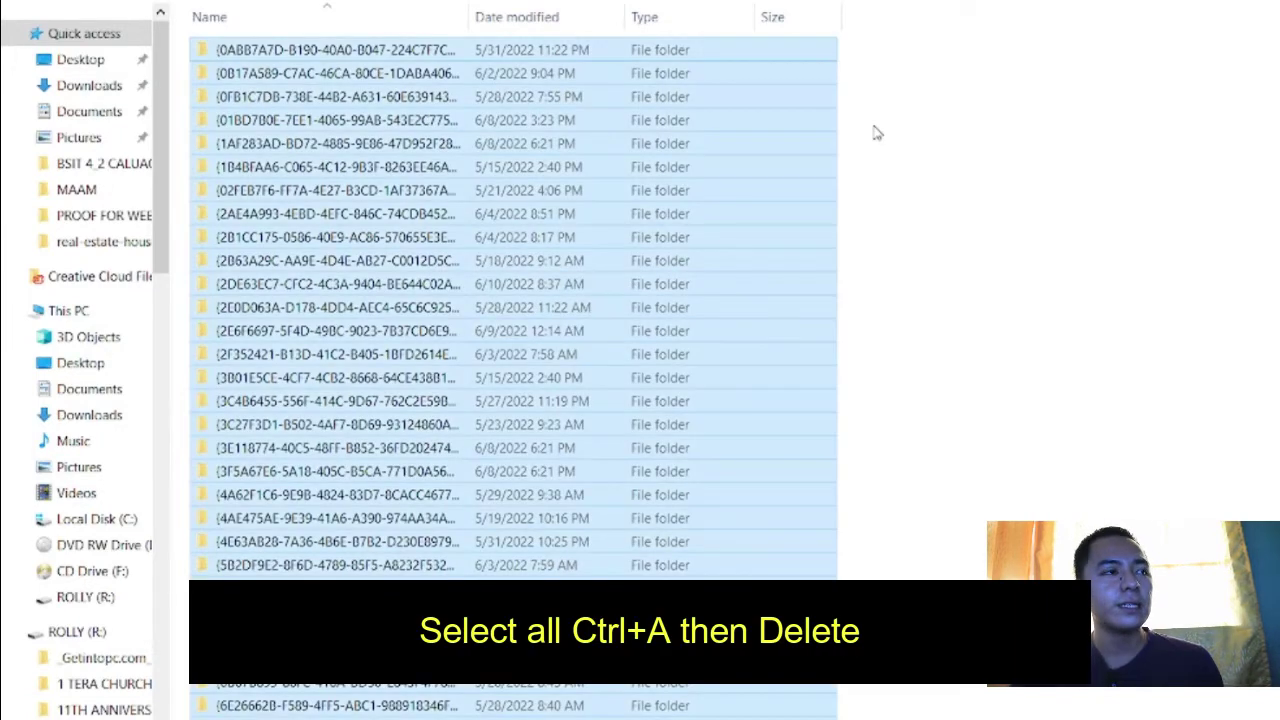
{"action": "right_click", "coordinate": [757, 199]}
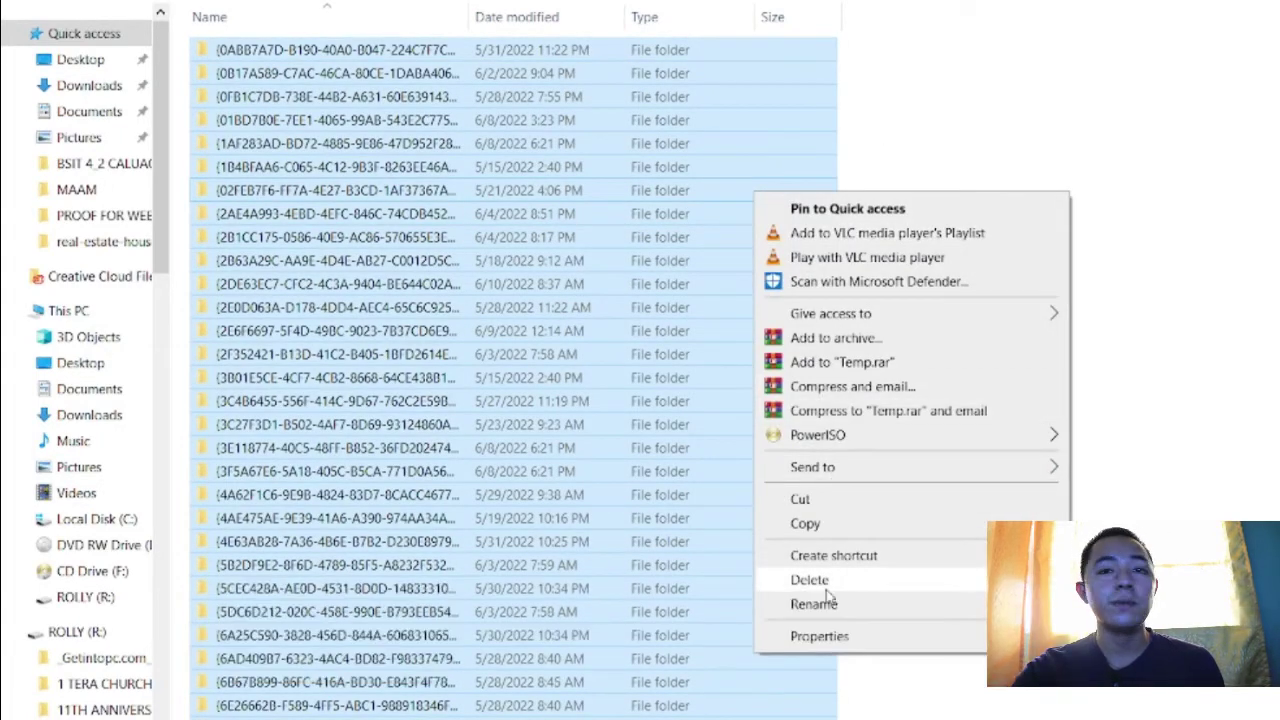
{"action": "left_click", "coordinate": [828, 589]}
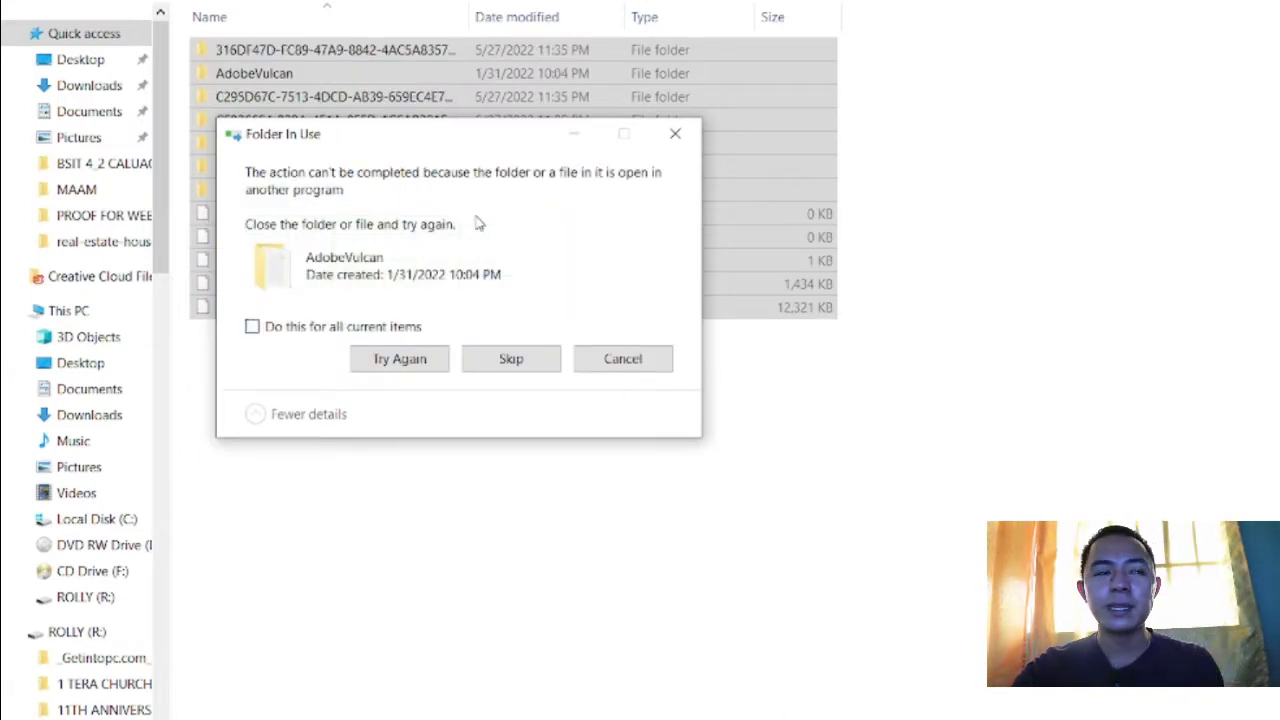
Skip the items in use for all current items of the deletion, and close the Temp folder window.
{"action": "left_click", "coordinate": [287, 330]}
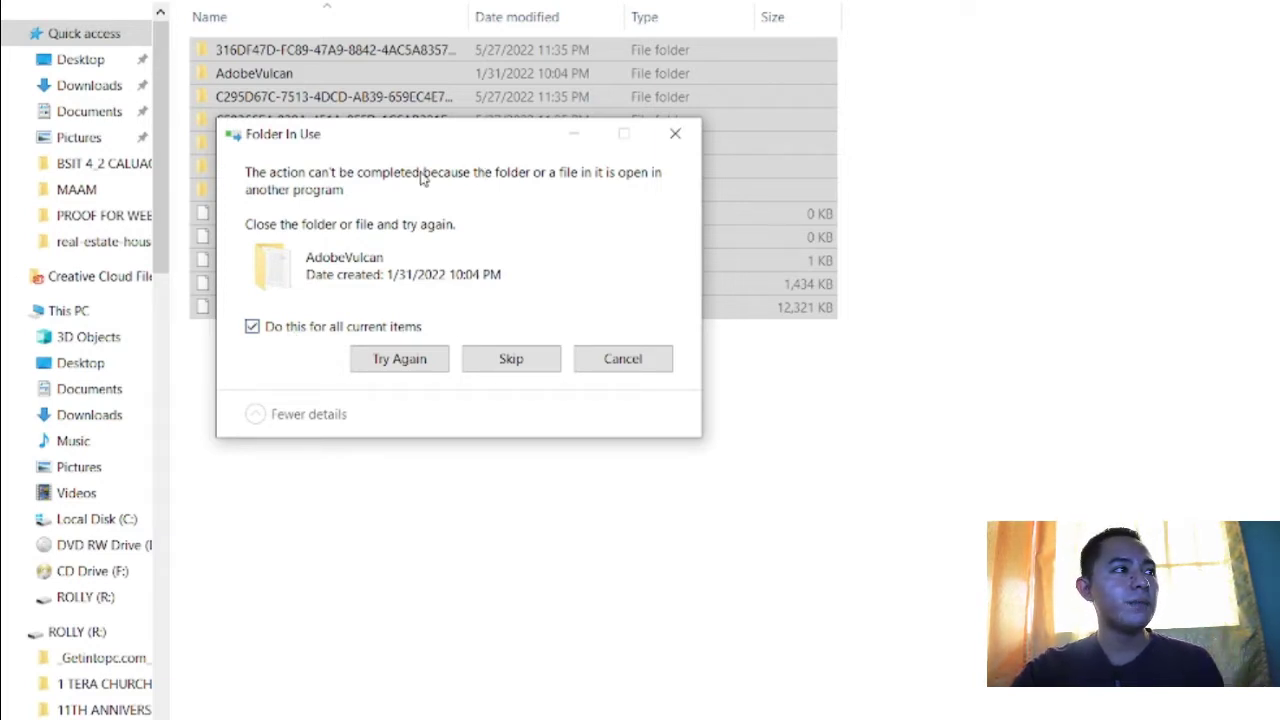
{"action": "left_click_drag", "start_coordinate": [394, 143], "coordinate": [944, 181]}
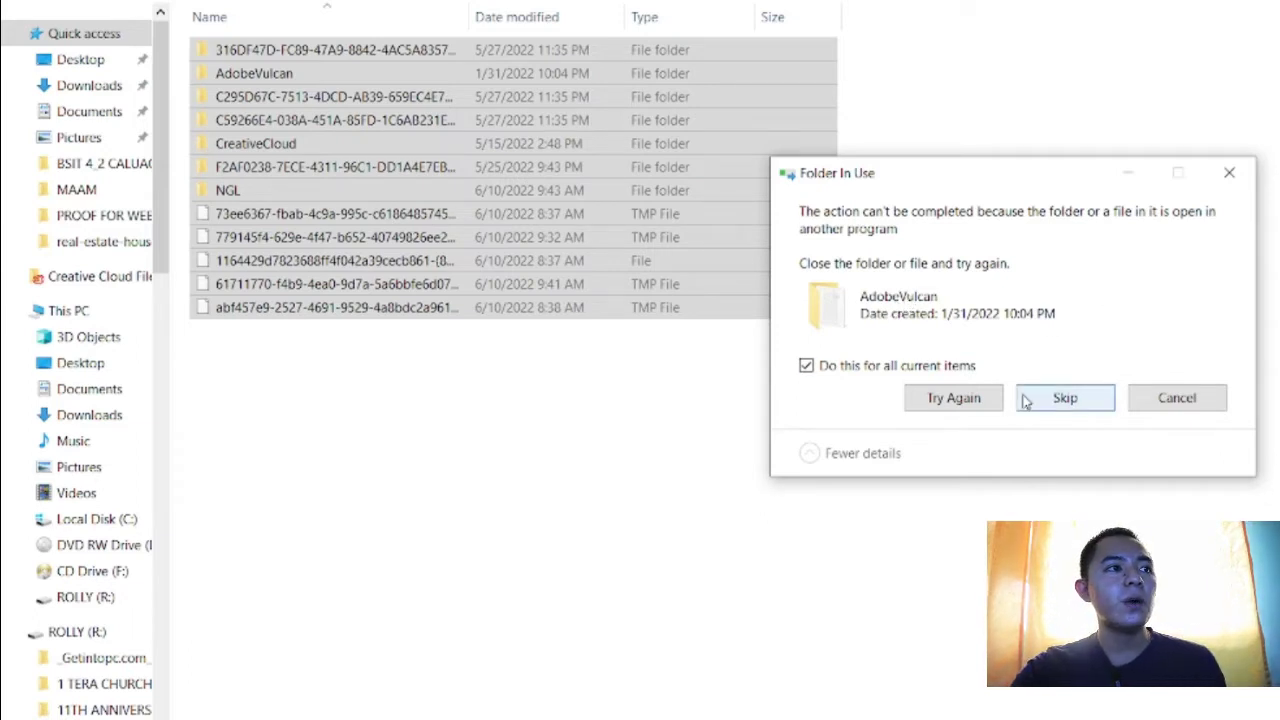
{"action": "left_click", "coordinate": [1062, 399]}
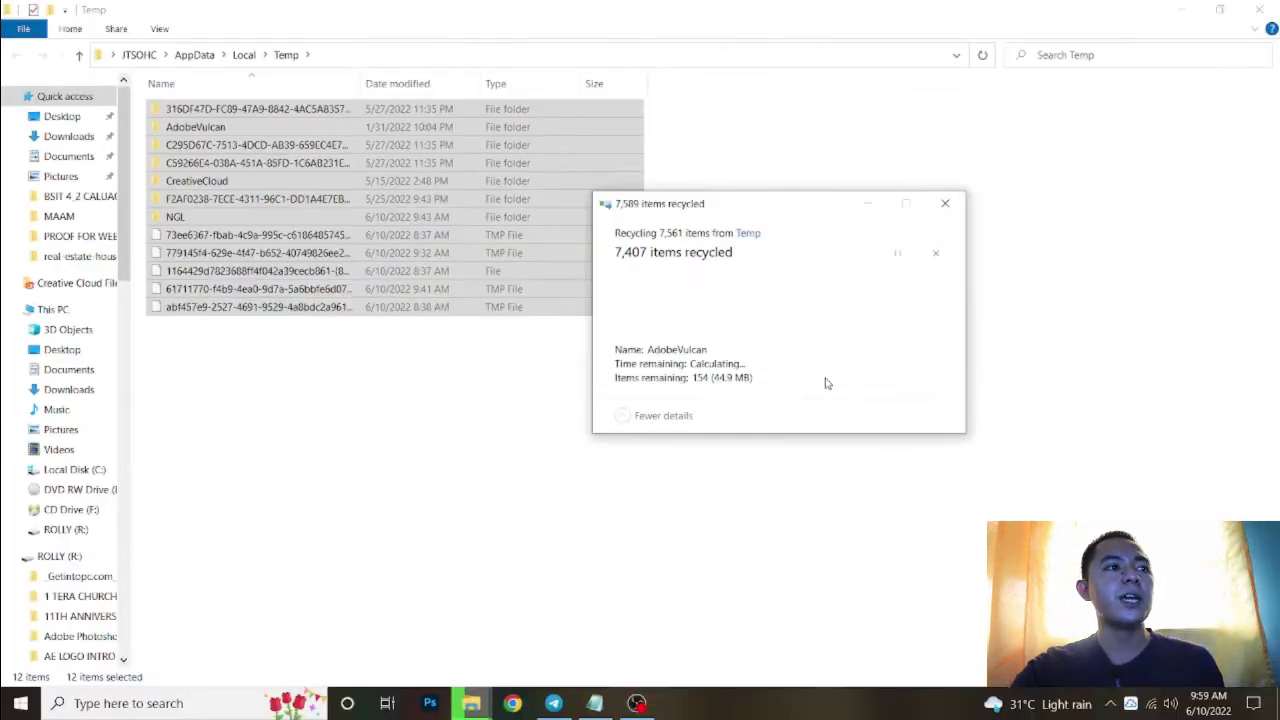
{"action": "left_click", "coordinate": [814, 338]}
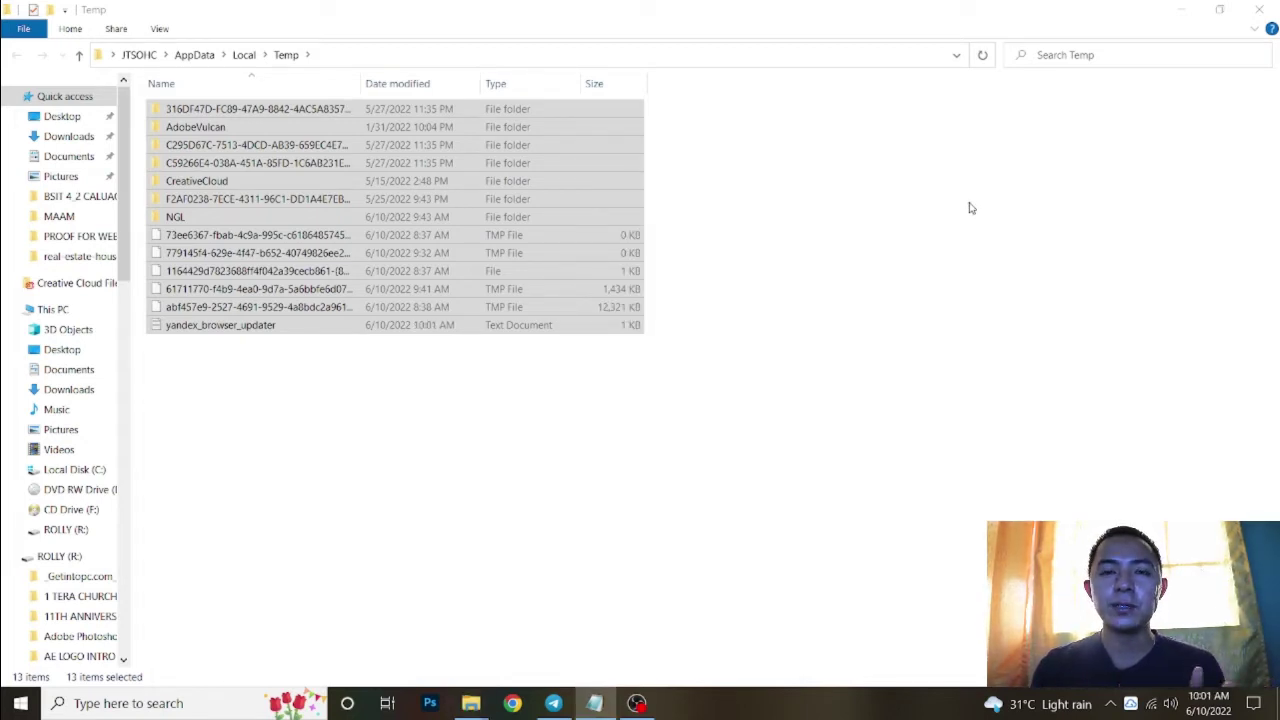
{"action": "left_click", "coordinate": [799, 164]}
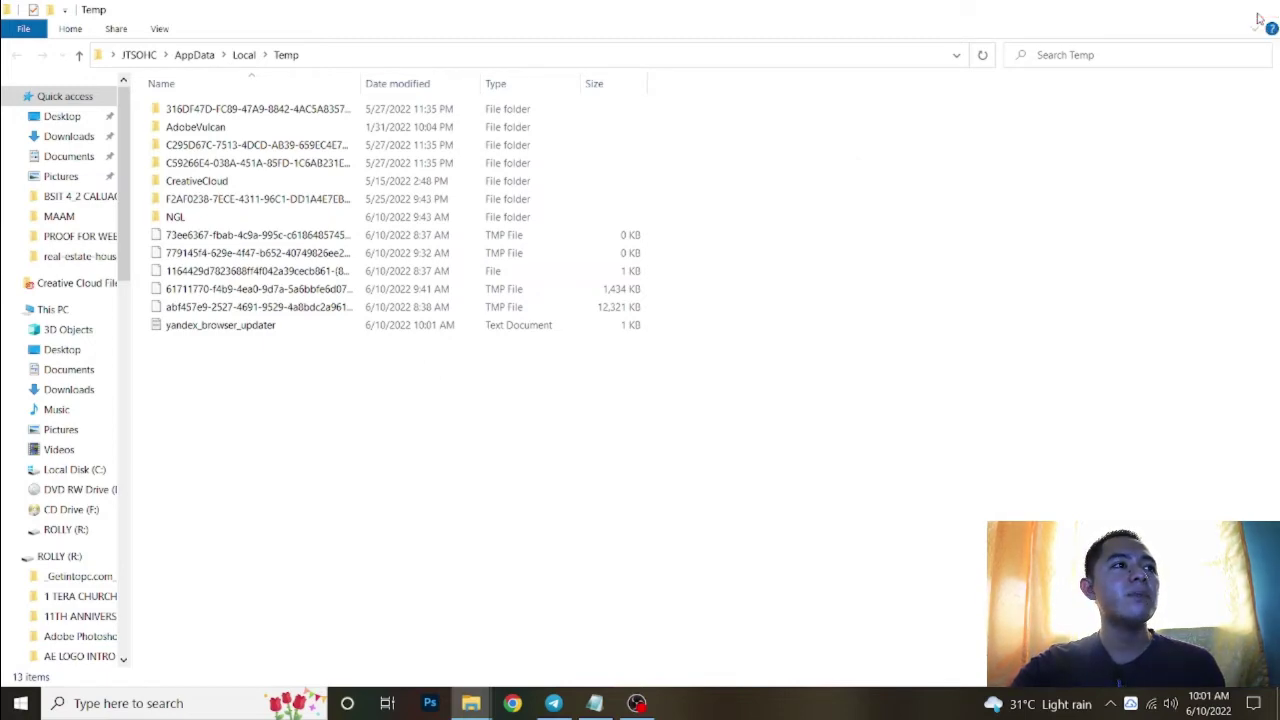
{"action": "left_click", "coordinate": [1259, 12]}
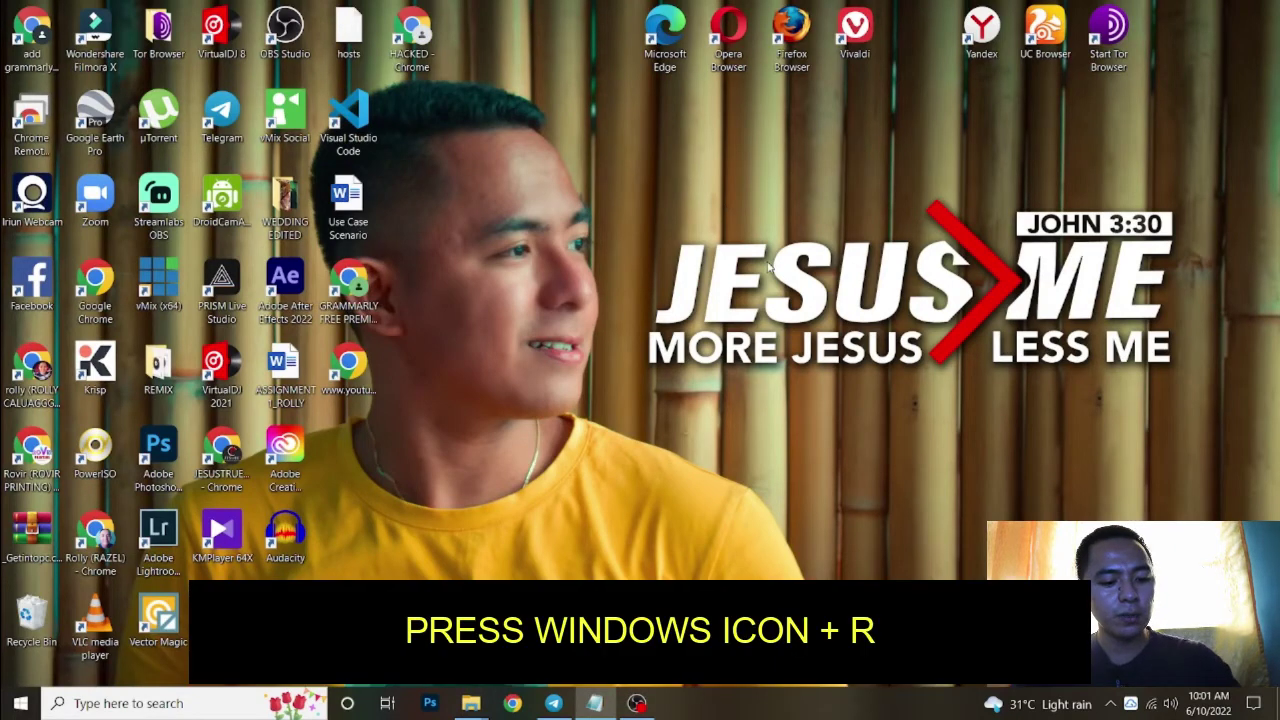
Open the Prefetch folder by running prefetch from the Run dialog, and grant permanent access to the folder.
{"action": "key", "text": "super+r"}
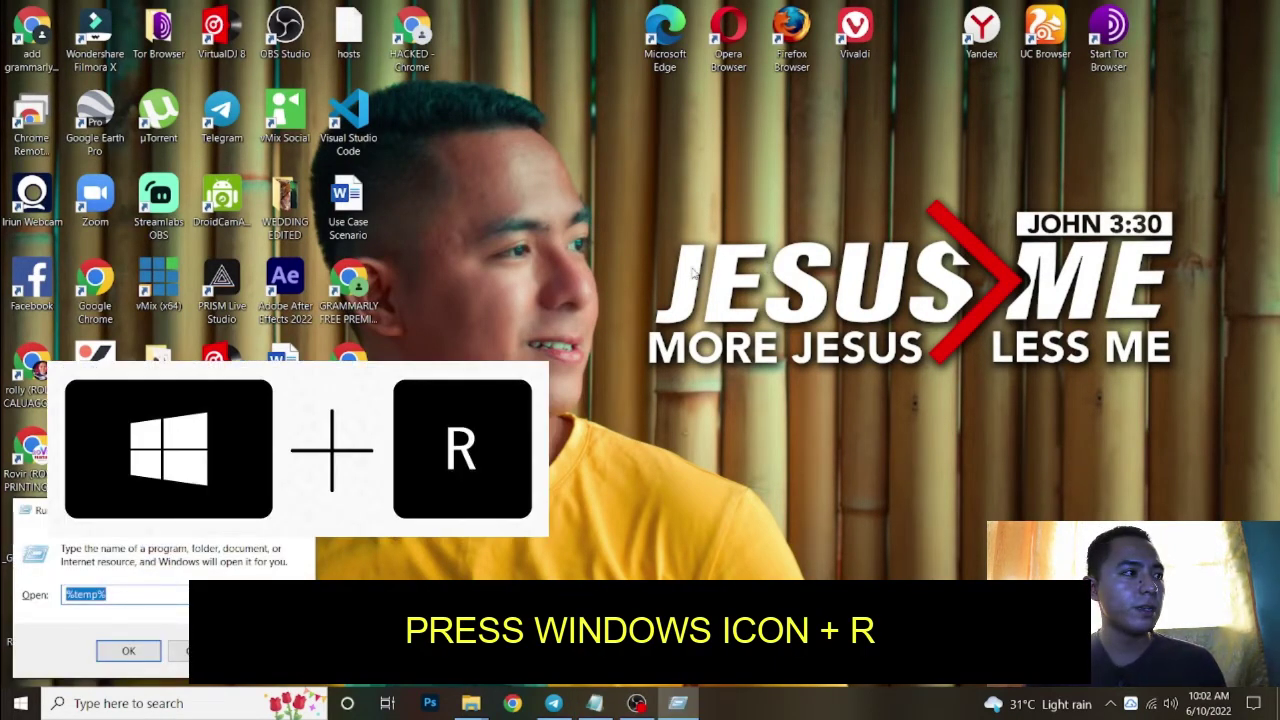
{"action": "type", "text": "pre"}
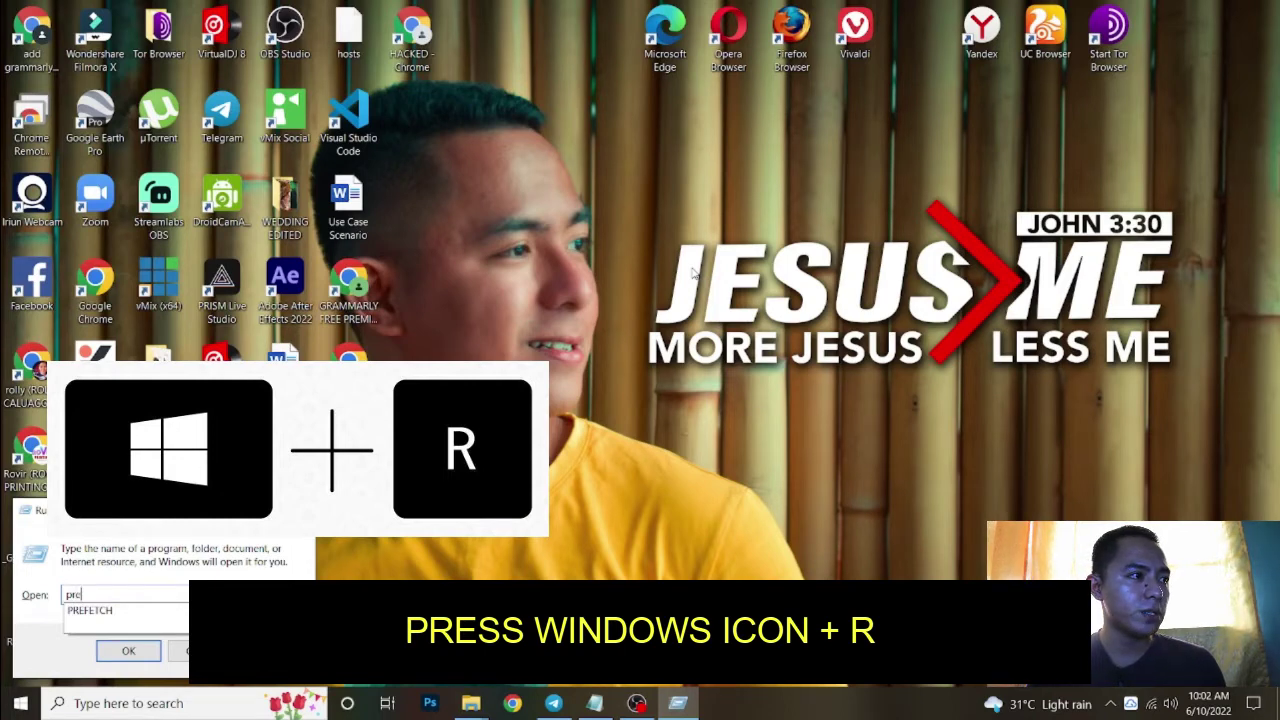
{"action": "type", "text": "f"}
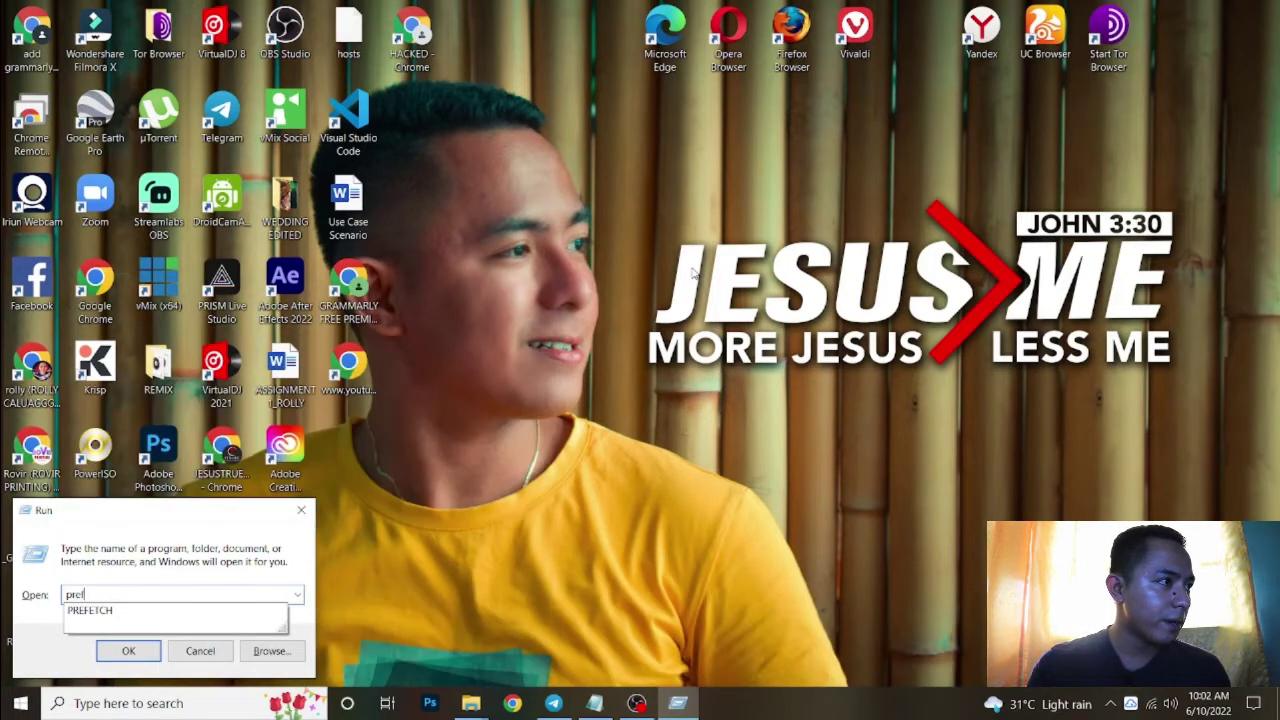
{"action": "type", "text": "et"}
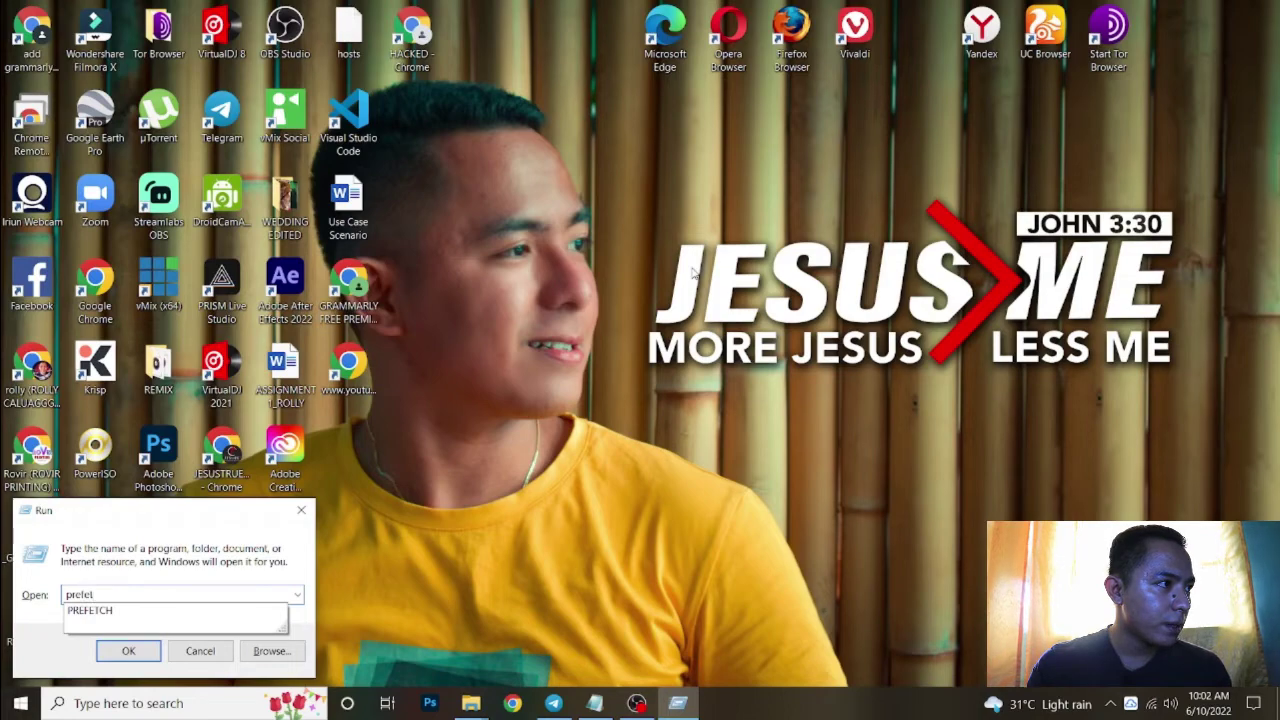
{"action": "type", "text": "ch"}
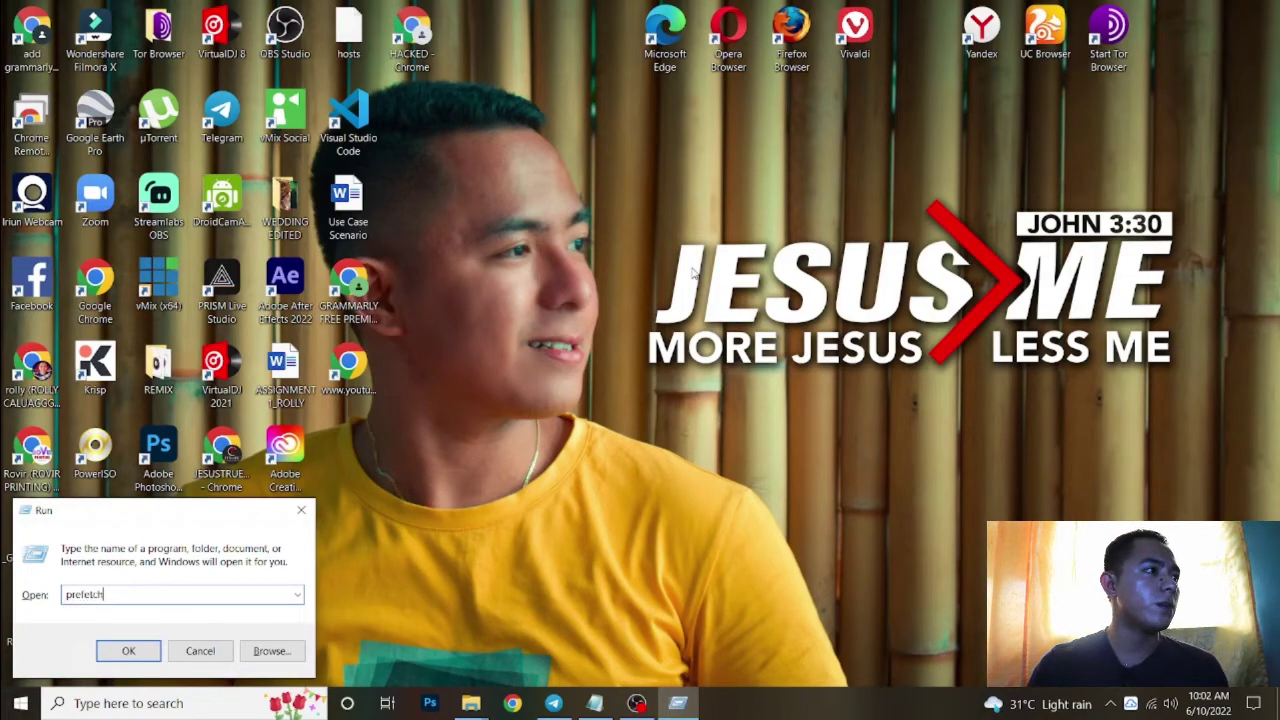
{"action": "key", "text": "Return"}
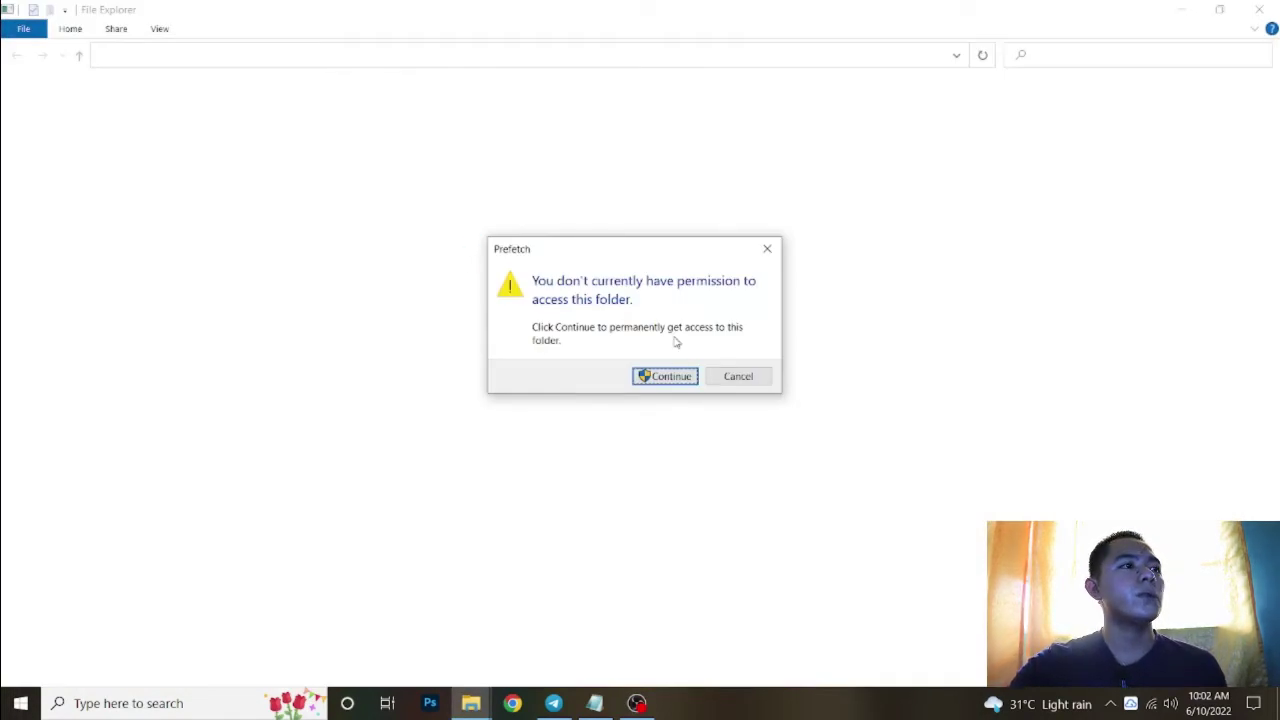
{"action": "left_click", "coordinate": [684, 379]}
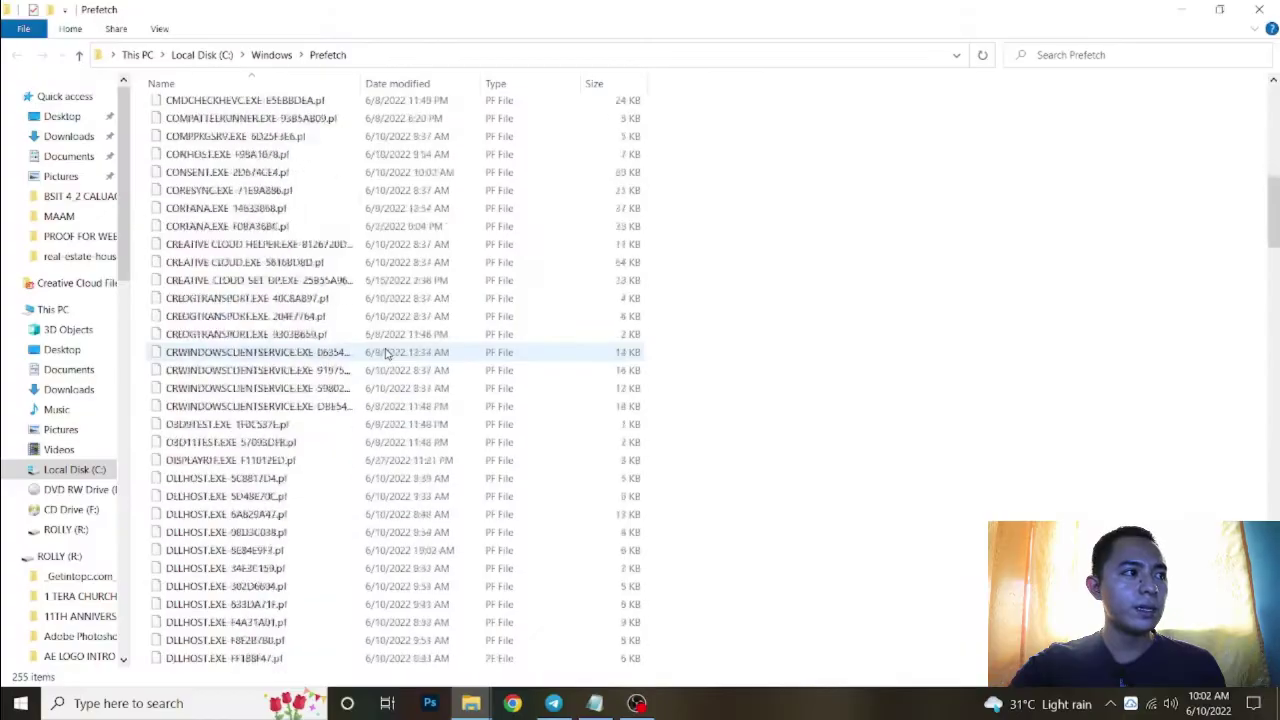
Look through the contents of the Prefetch folder and delete all its files.
{"action": "scroll", "coordinate": [385, 355], "scroll_direction": "down", "scroll_amount": 10}
{"action": "scroll", "coordinate": [385, 355], "scroll_direction": "up", "scroll_amount": 20}
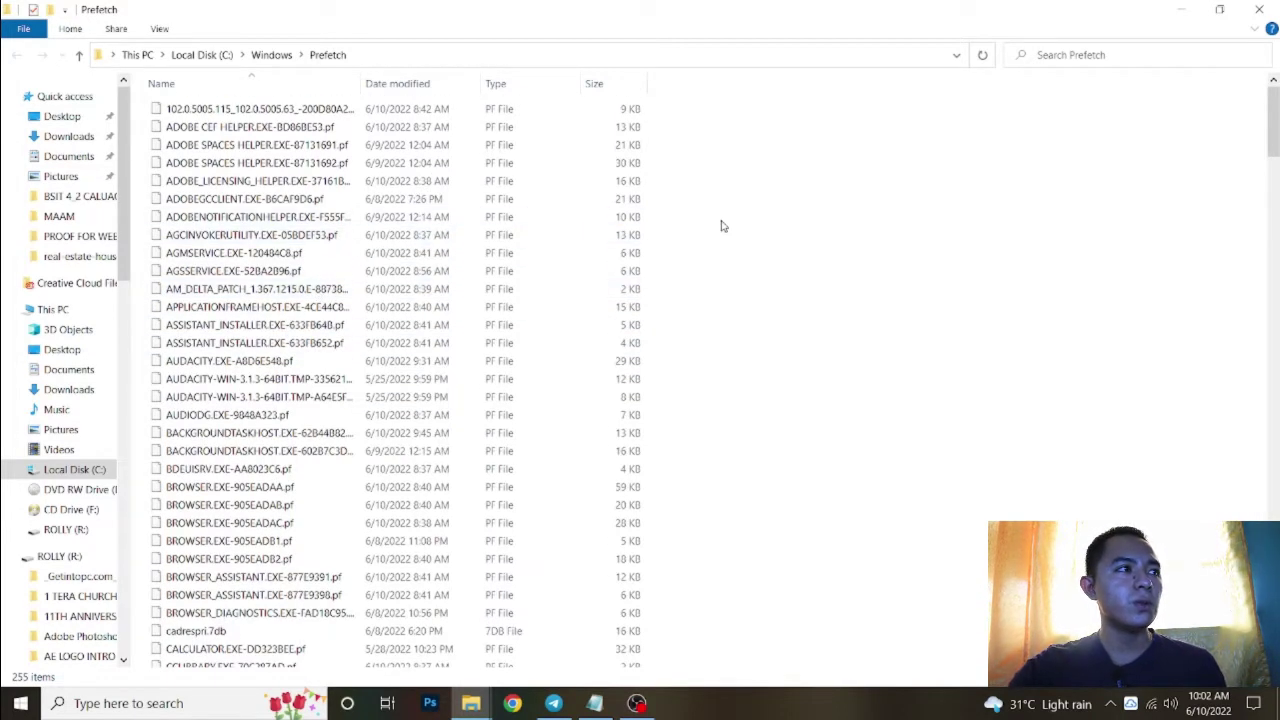
{"action": "key", "text": "ctrl+a"}
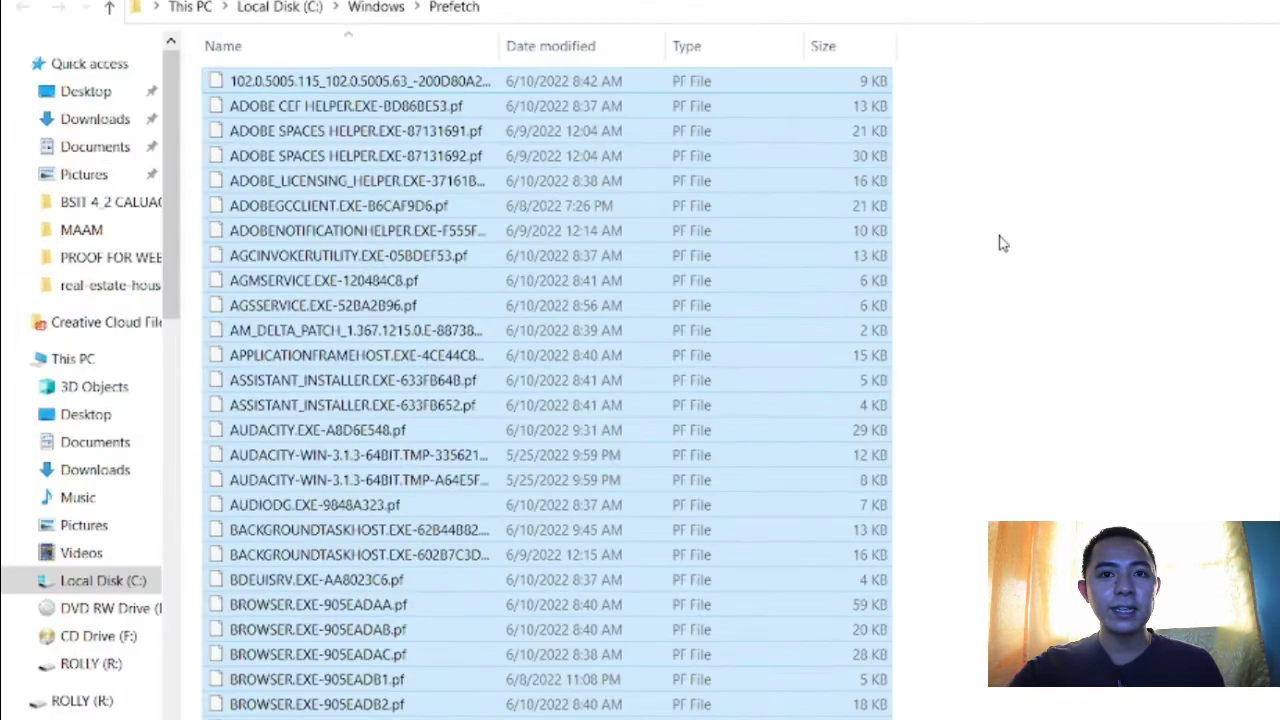
{"action": "right_click", "coordinate": [738, 252]}
{"action": "left_click", "coordinate": [797, 573]}
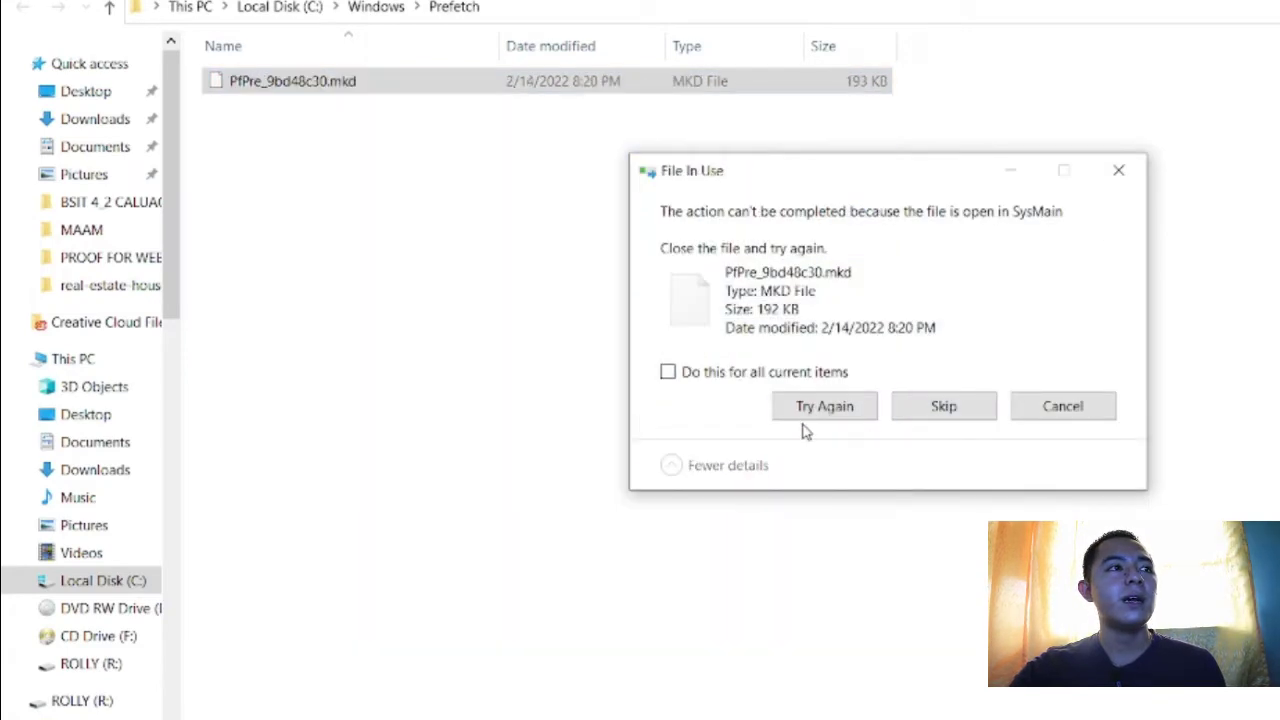
Skip the file in use for all current items of the Prefetch deletion, and clear the file selection.
{"action": "left_click", "coordinate": [775, 376]}
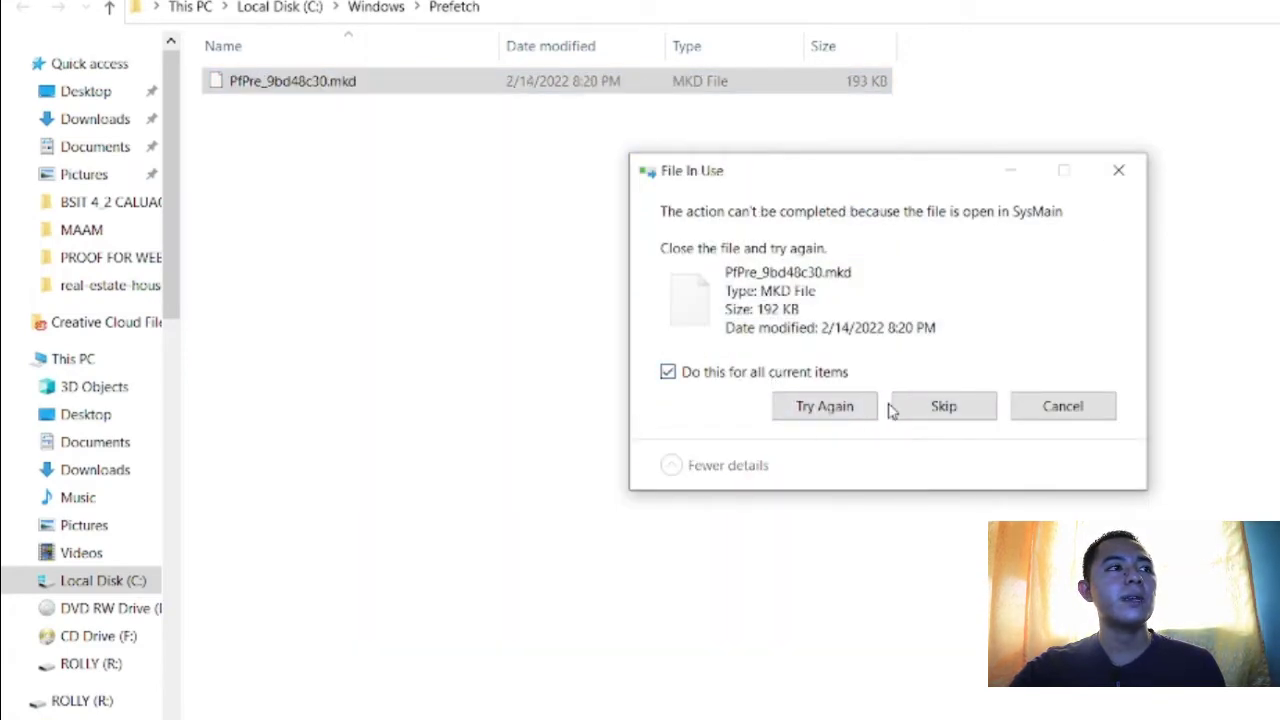
{"action": "left_click", "coordinate": [966, 408]}
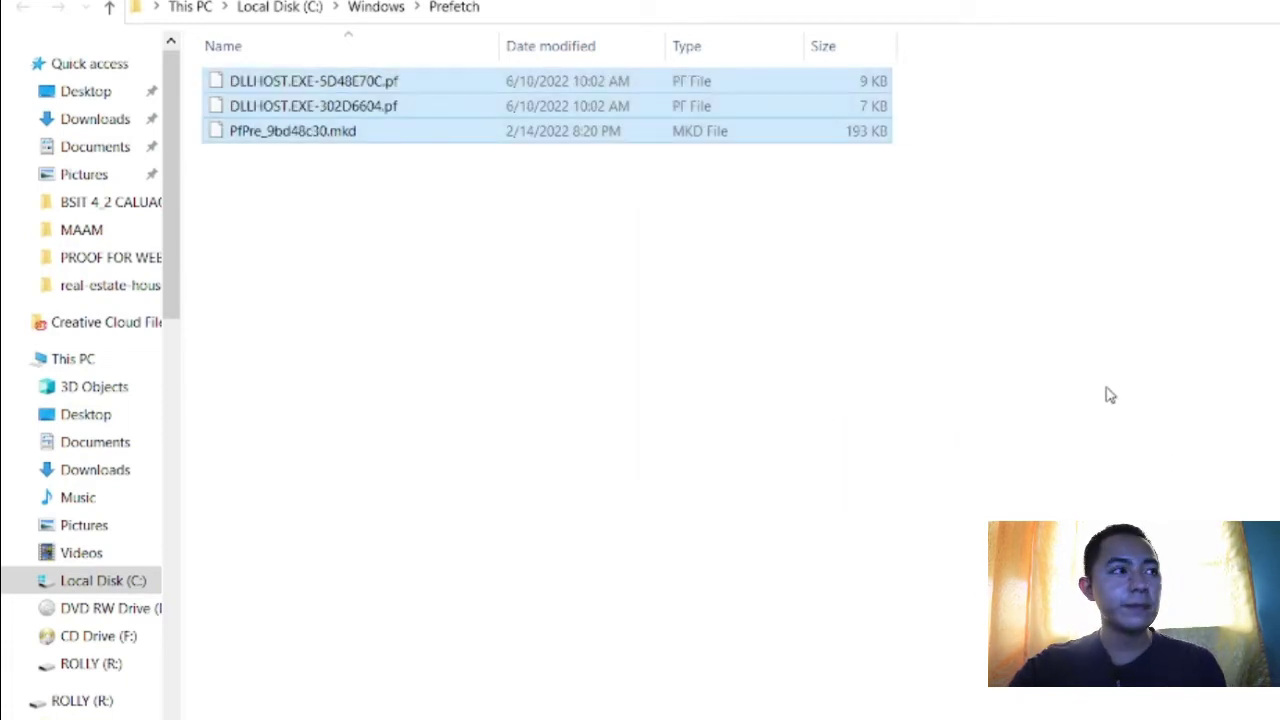
{"action": "left_click", "coordinate": [1147, 292]}
{"action": "left_click_drag", "start_coordinate": [343, 192], "coordinate": [366, 102]}
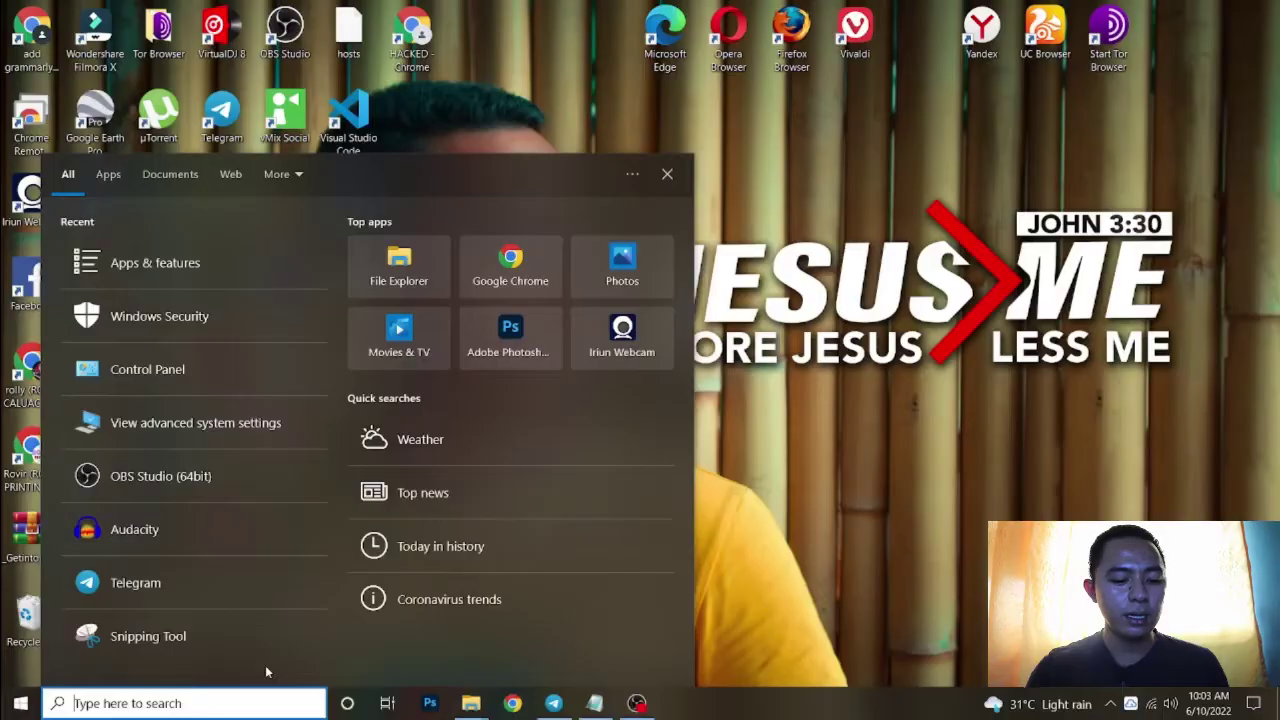
Search Windows for "disk" and open Disk Cleanup.
{"action": "type", "text": "disck"}
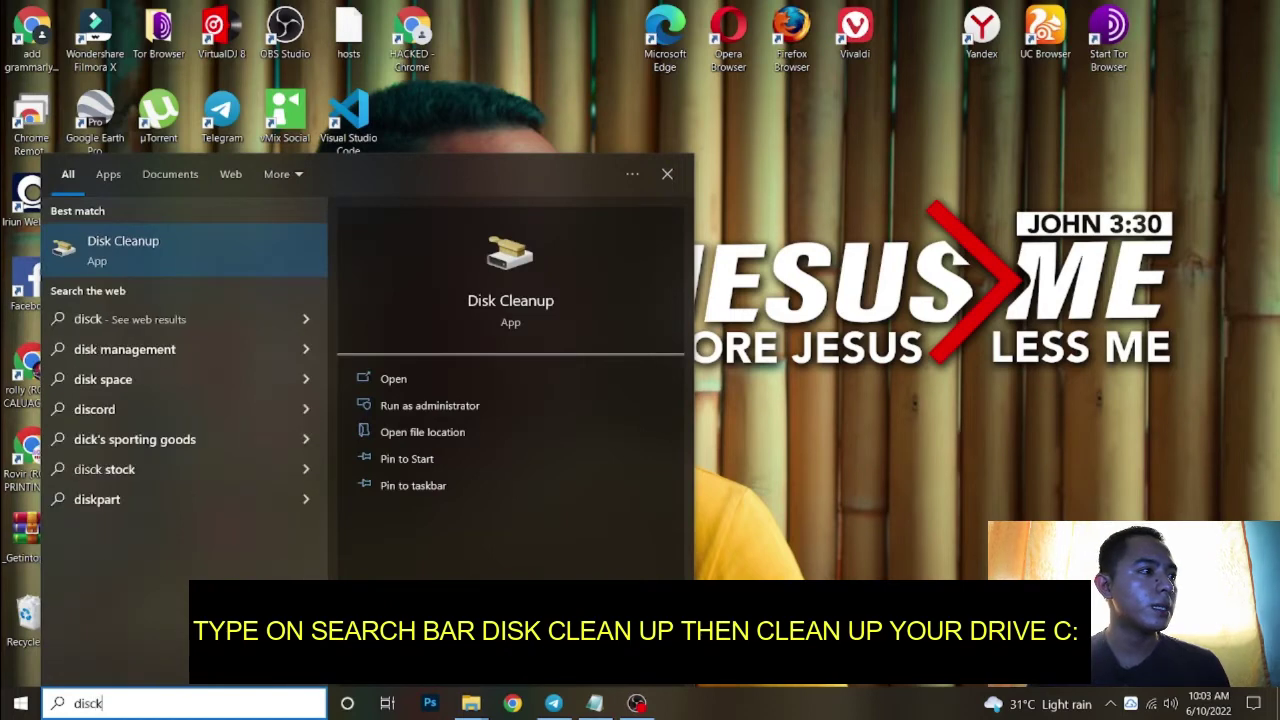
{"action": "key", "text": "BackSpace"}
{"action": "key", "text": "BackSpace"}
{"action": "type", "text": "k"}
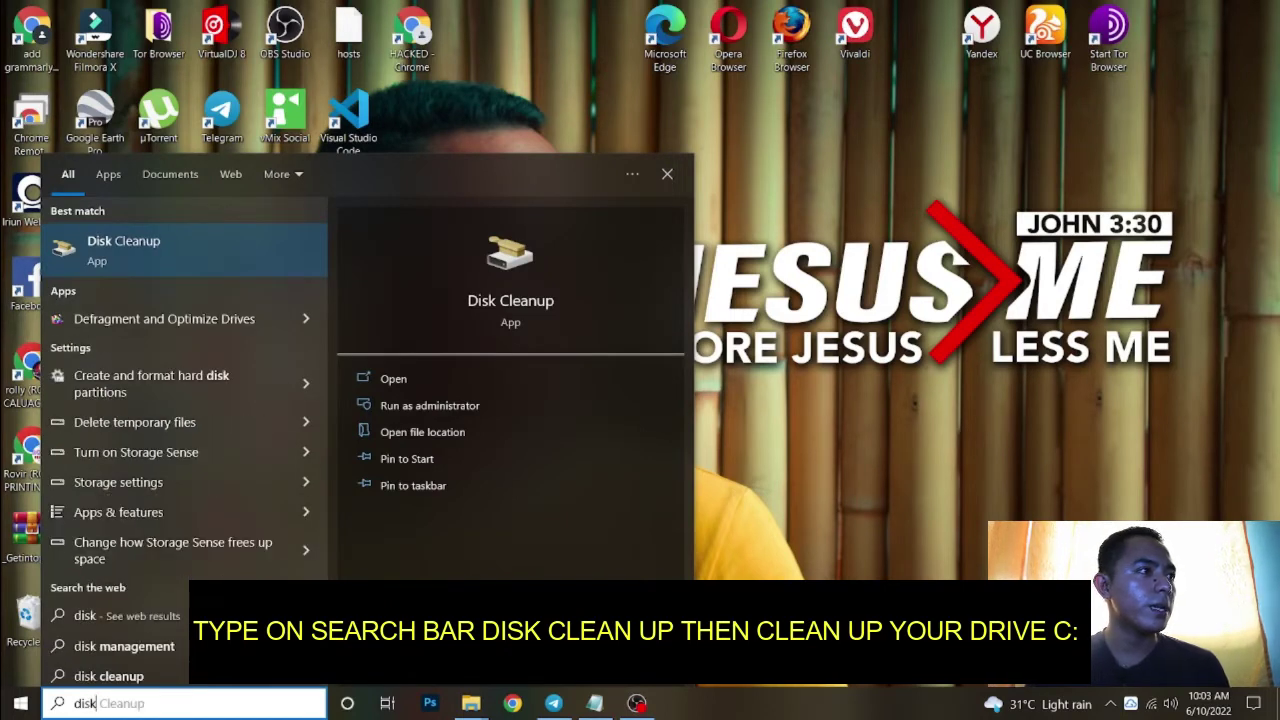
{"action": "left_click", "coordinate": [152, 246]}
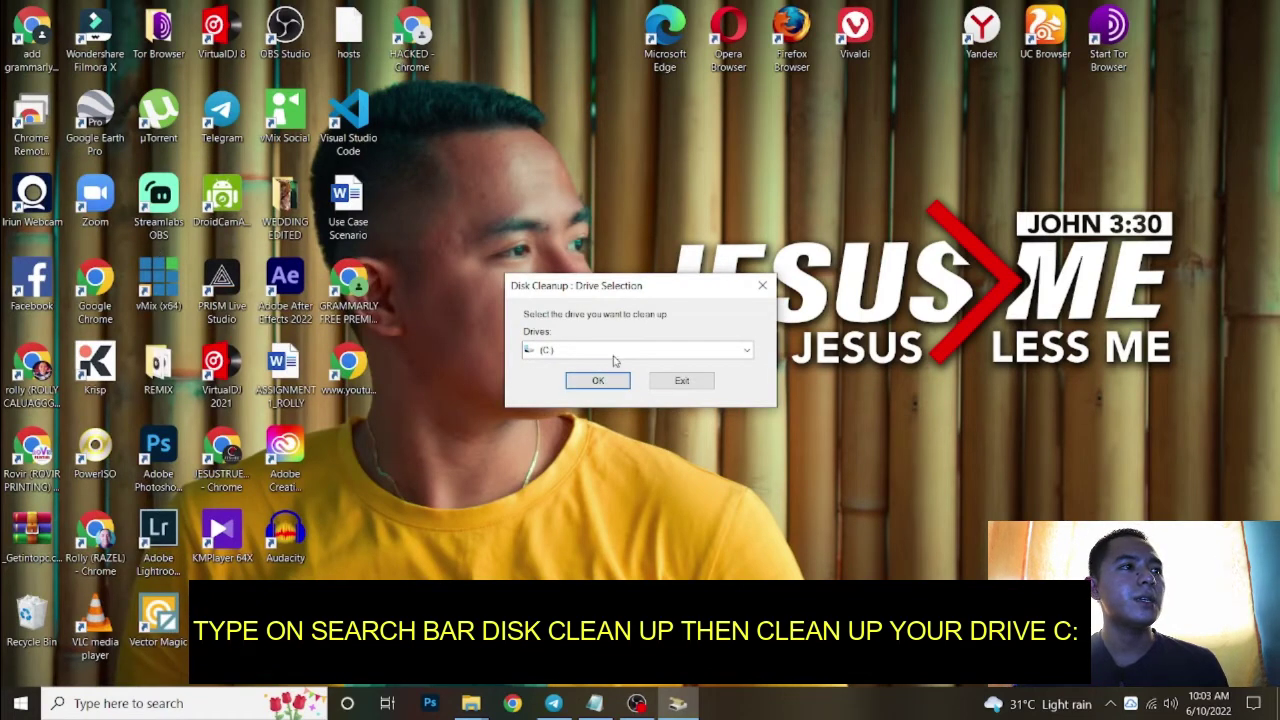
Select drive (C:) as the drive to clean up and start its scan.
{"action": "left_click", "coordinate": [629, 354]}
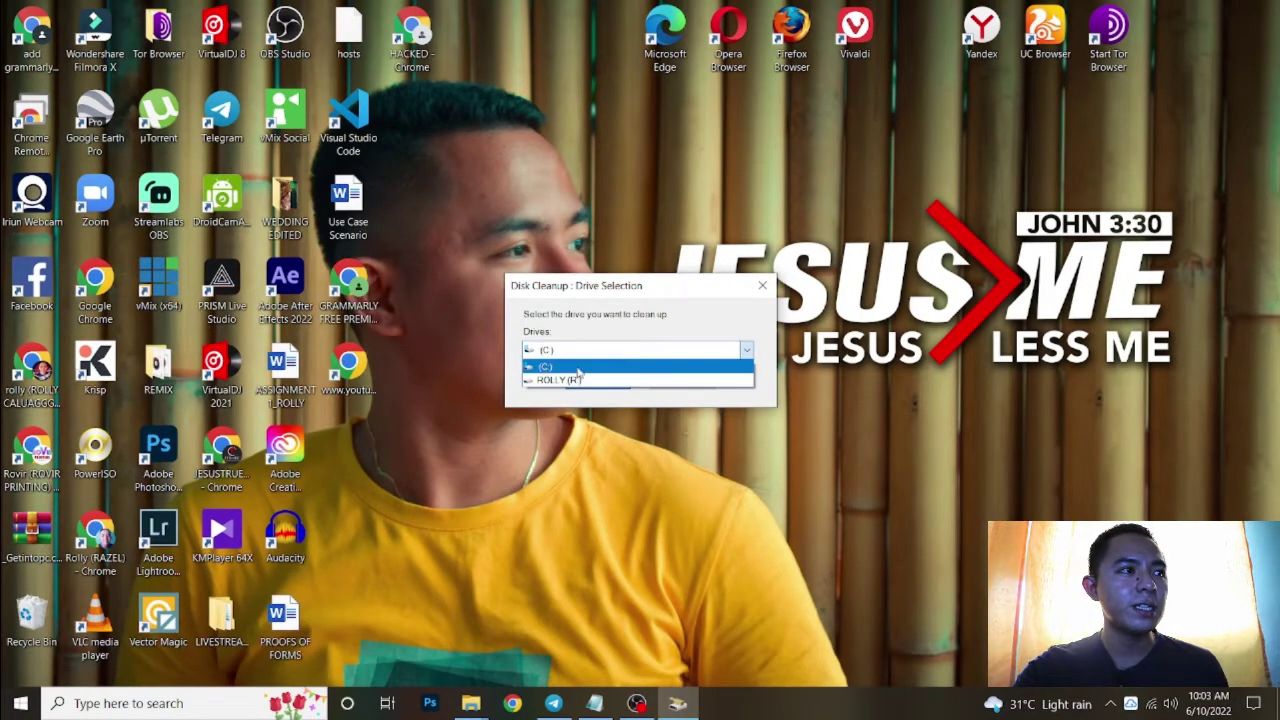
{"action": "left_click", "coordinate": [610, 367]}
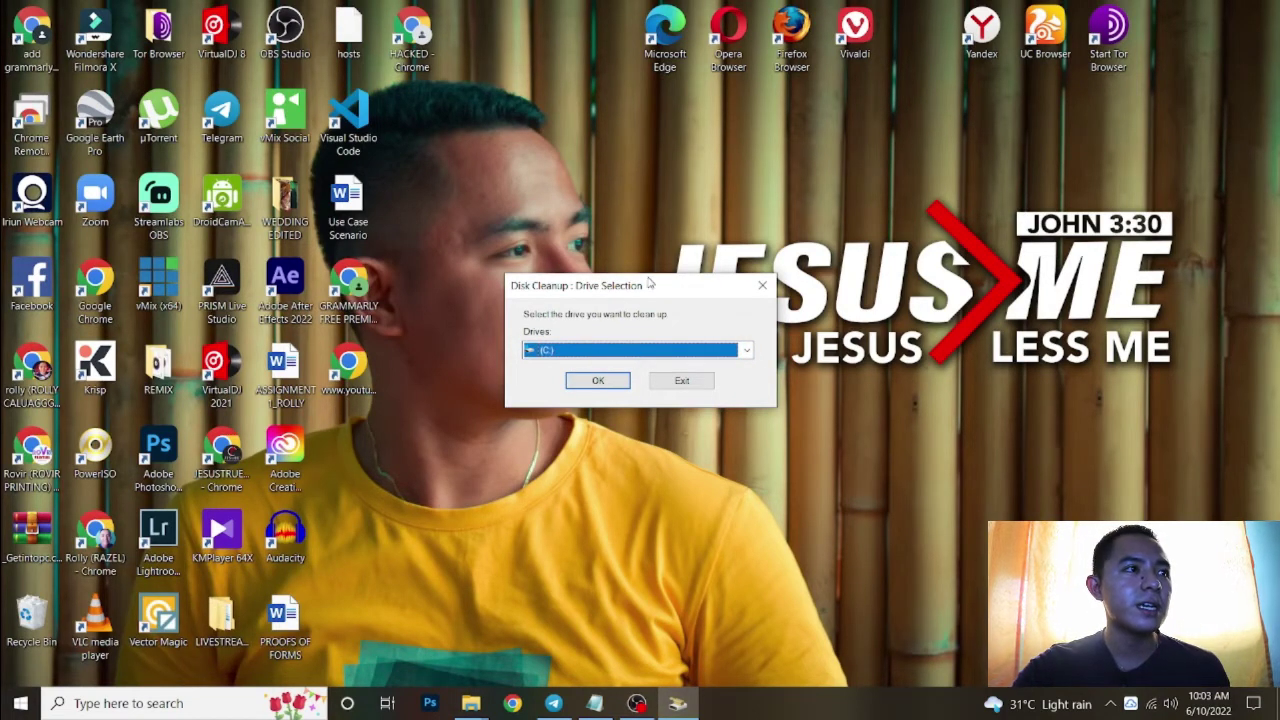
{"action": "left_click_drag", "start_coordinate": [650, 284], "coordinate": [775, 241]}
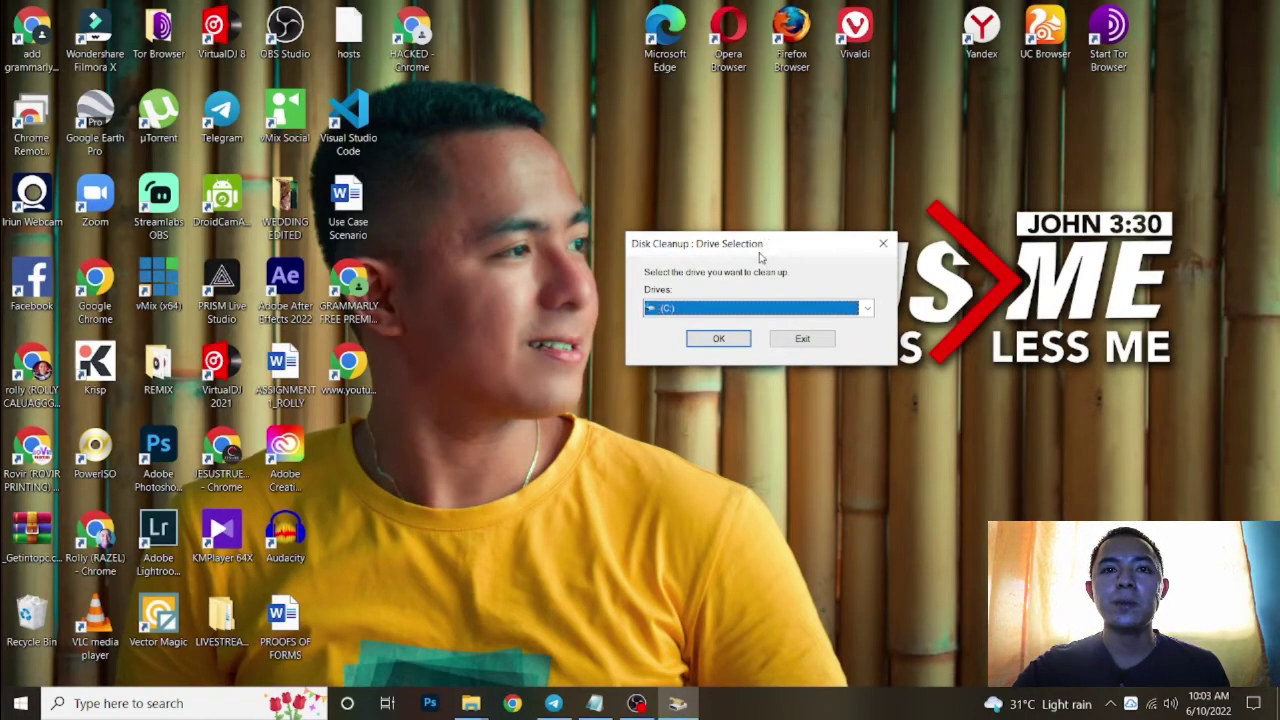
{"action": "left_click", "coordinate": [718, 339]}
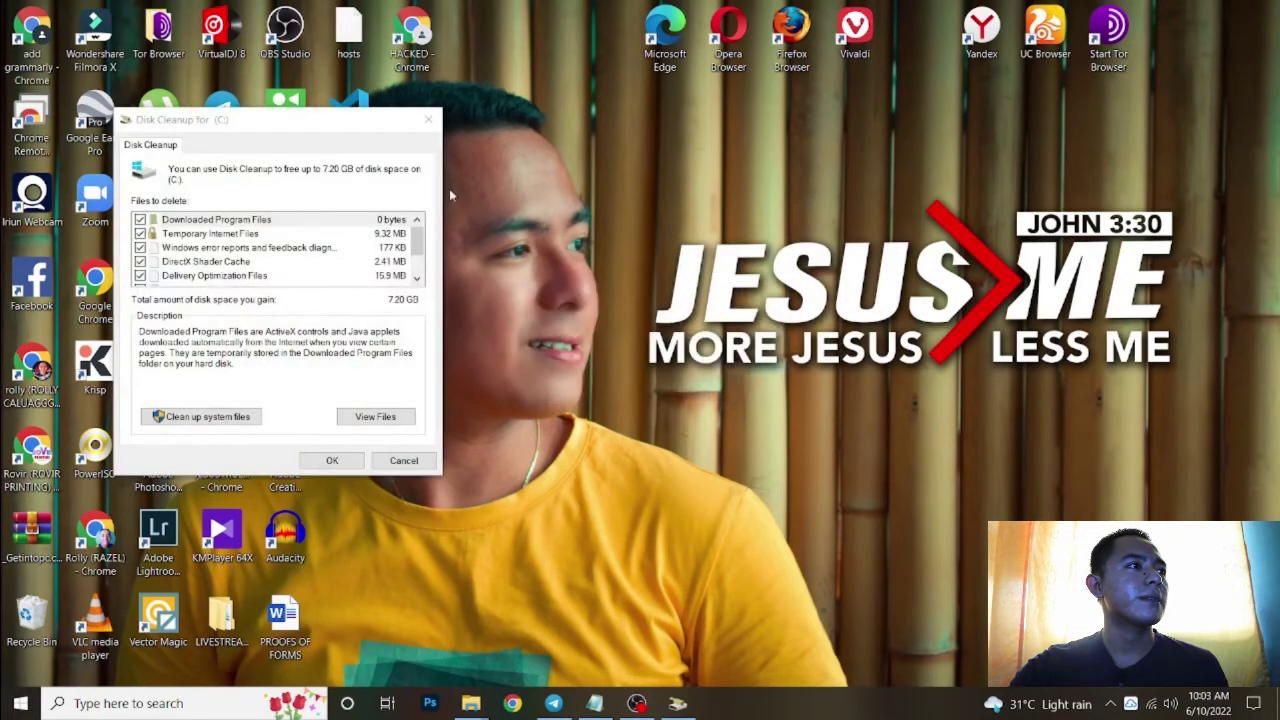
Review the whole list of file categories to delete on drive (C:) and the space each one takes.
{"action": "left_click_drag", "start_coordinate": [325, 120], "coordinate": [855, 116]}
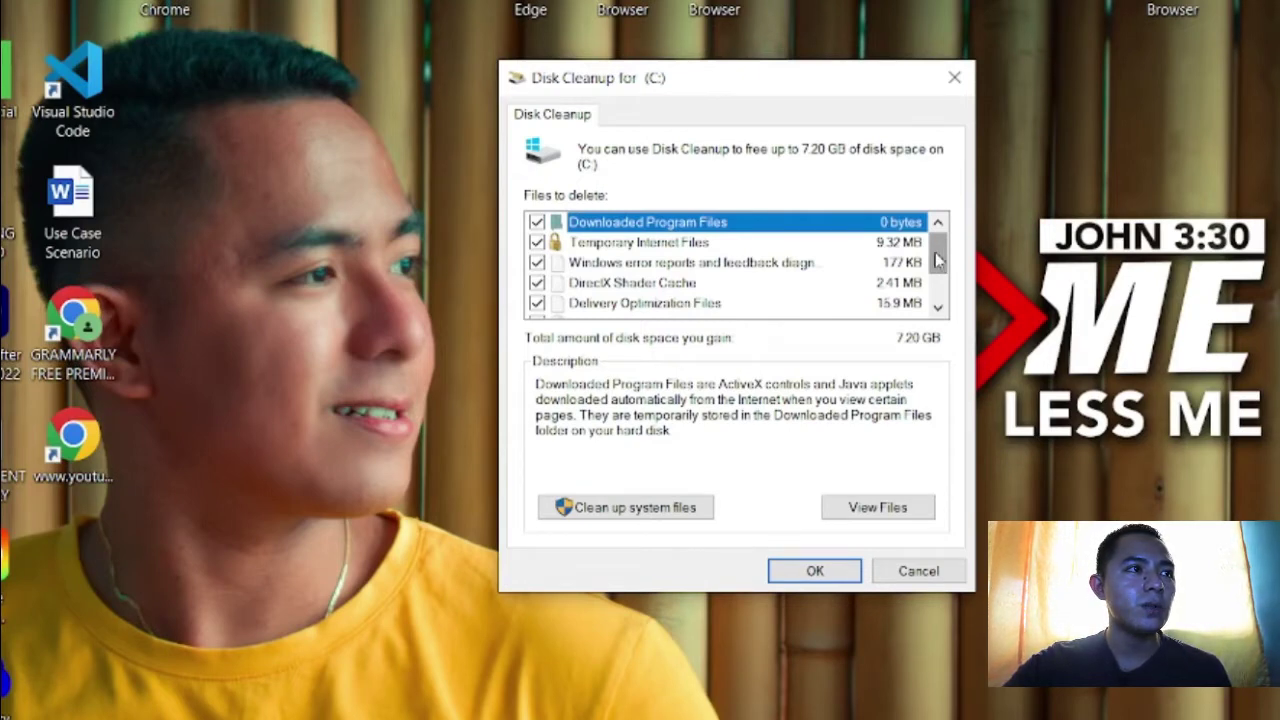
{"action": "left_click_drag", "start_coordinate": [938, 259], "coordinate": [928, 318]}
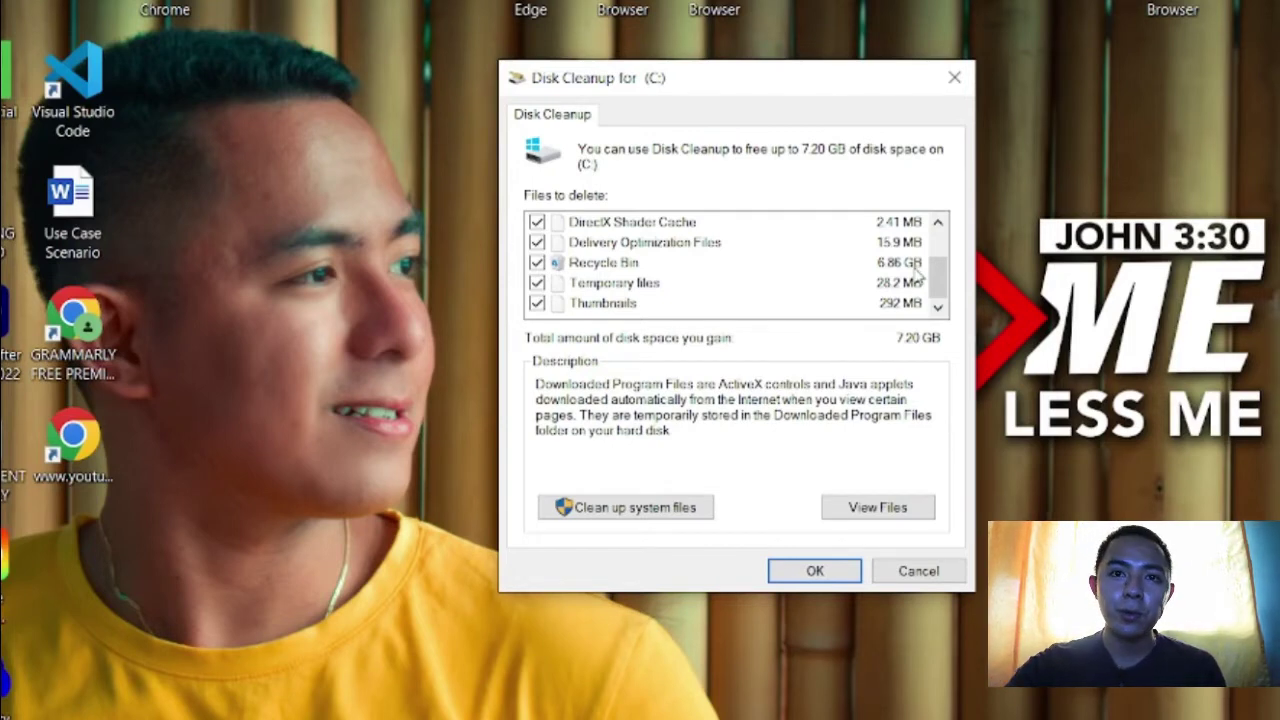
{"action": "scroll", "coordinate": [614, 286], "scroll_direction": "up", "scroll_amount": 2}
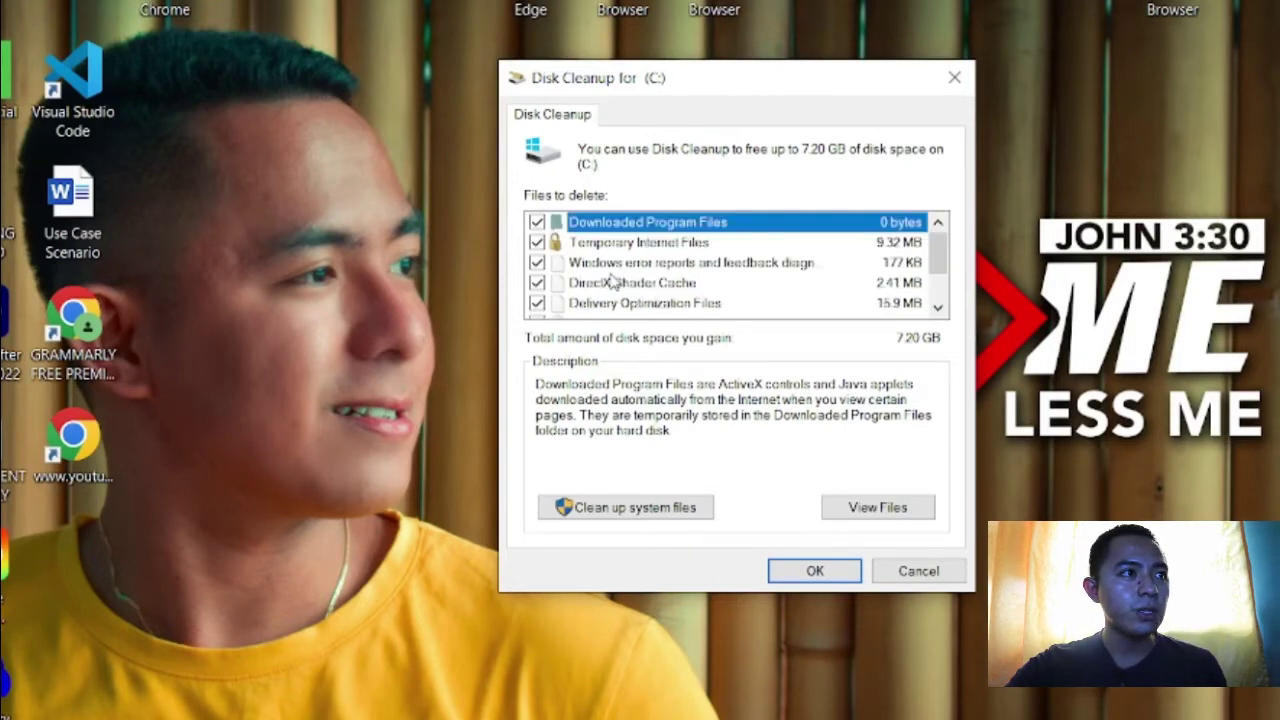
{"action": "scroll", "coordinate": [672, 260], "scroll_direction": "down", "scroll_amount": 1}
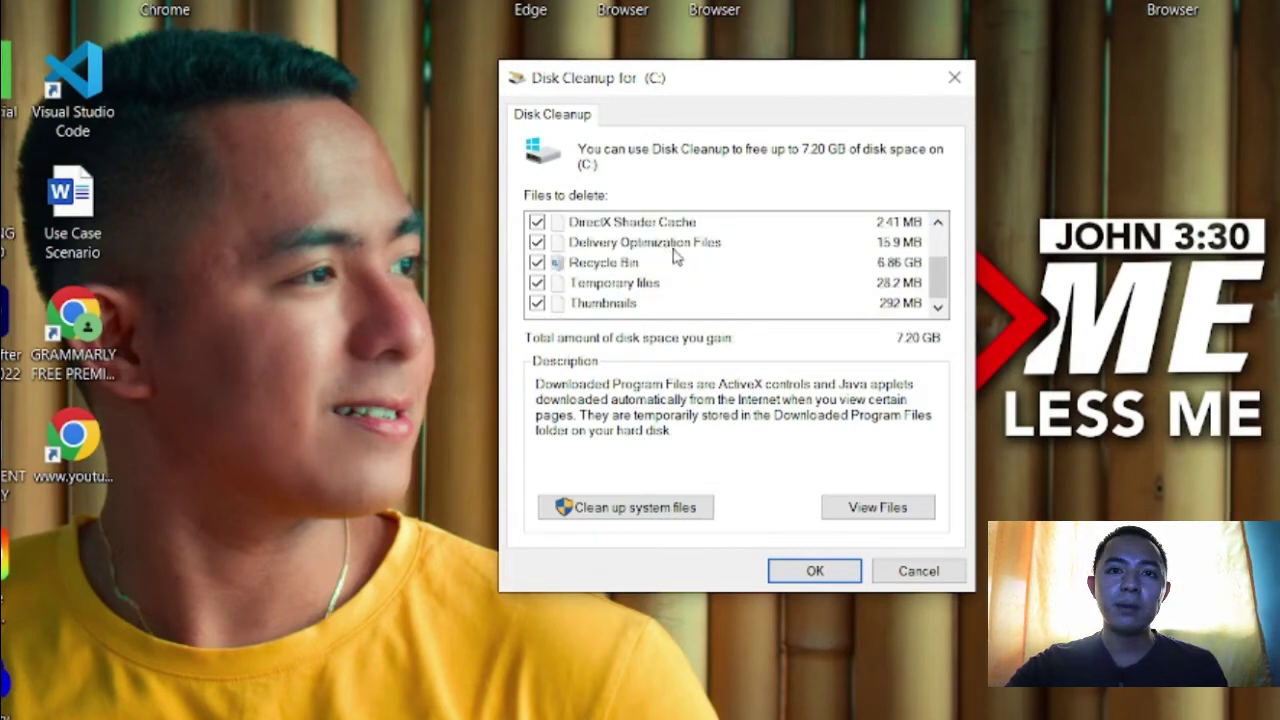
{"action": "scroll", "coordinate": [682, 262], "scroll_direction": "up", "scroll_amount": 1}
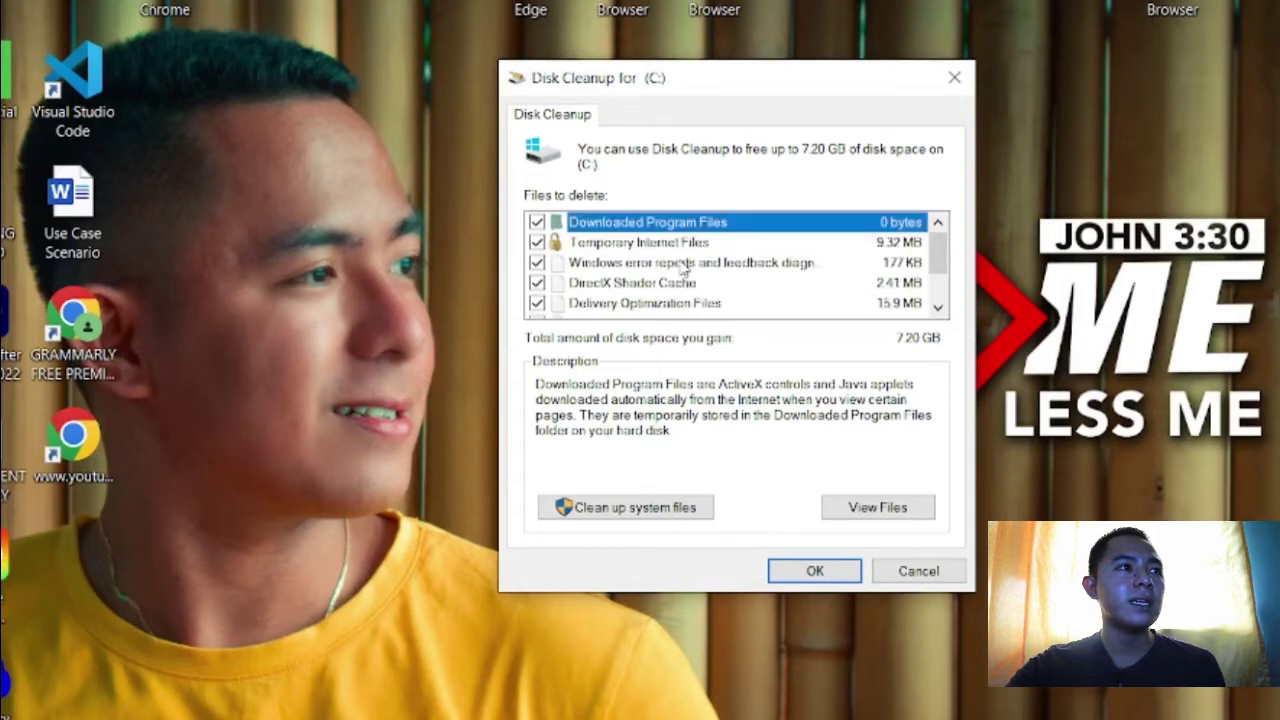
{"action": "scroll", "coordinate": [684, 264], "scroll_direction": "down", "scroll_amount": 1}
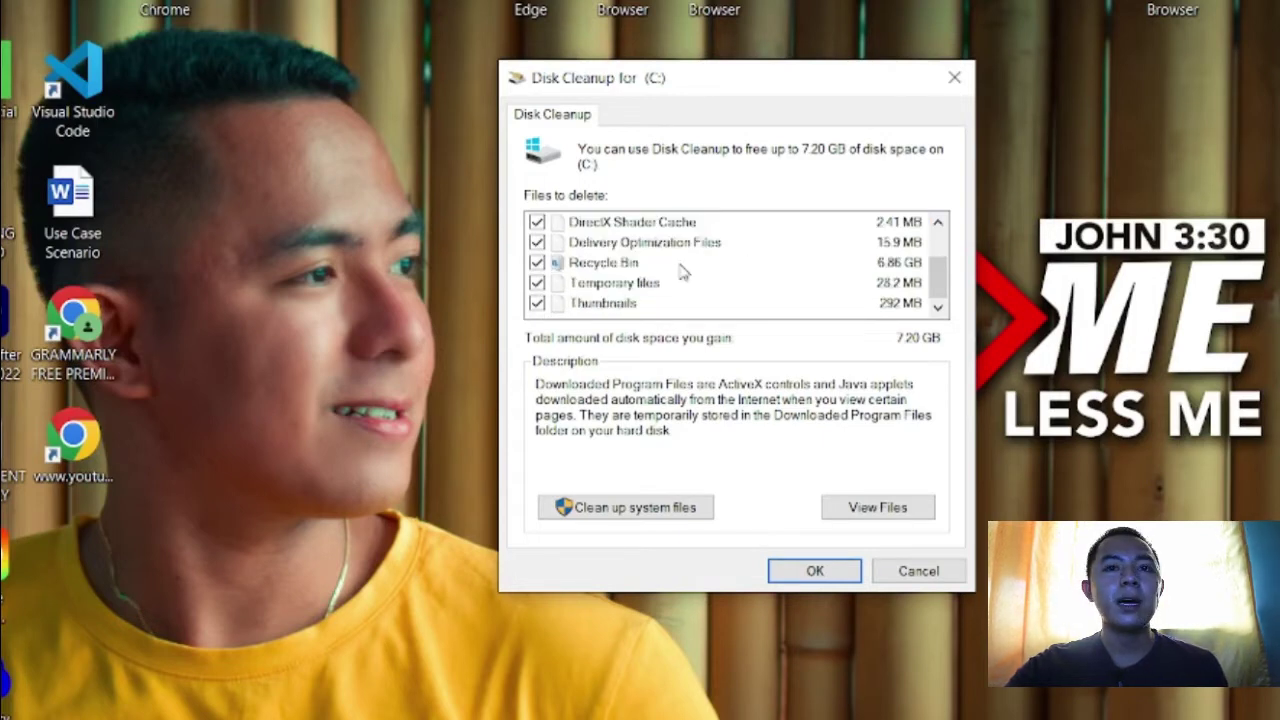
{"action": "scroll", "coordinate": [617, 241], "scroll_direction": "up", "scroll_amount": 1}
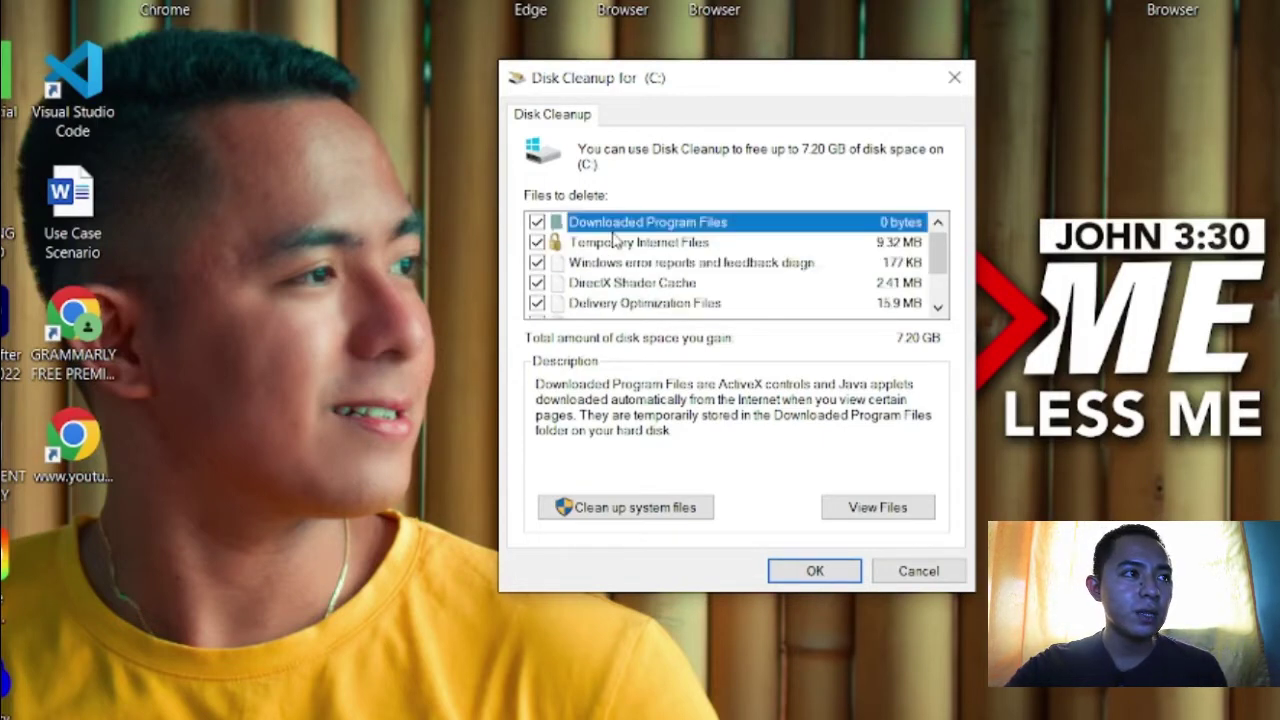
{"action": "scroll", "coordinate": [617, 241], "scroll_direction": "down", "scroll_amount": 1}
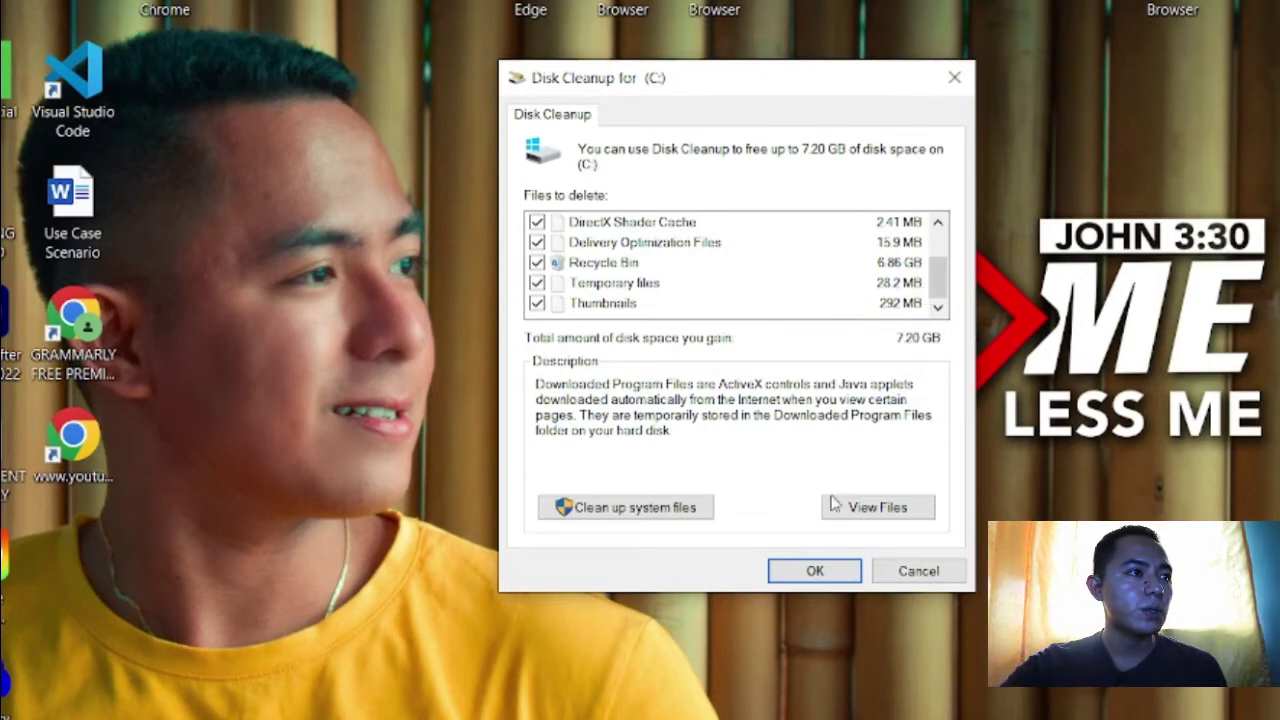
Extend the cleanup of drive (C:) to system files, and move the resulting dialog clear of the desktop icons.
{"action": "left_click", "coordinate": [657, 510]}
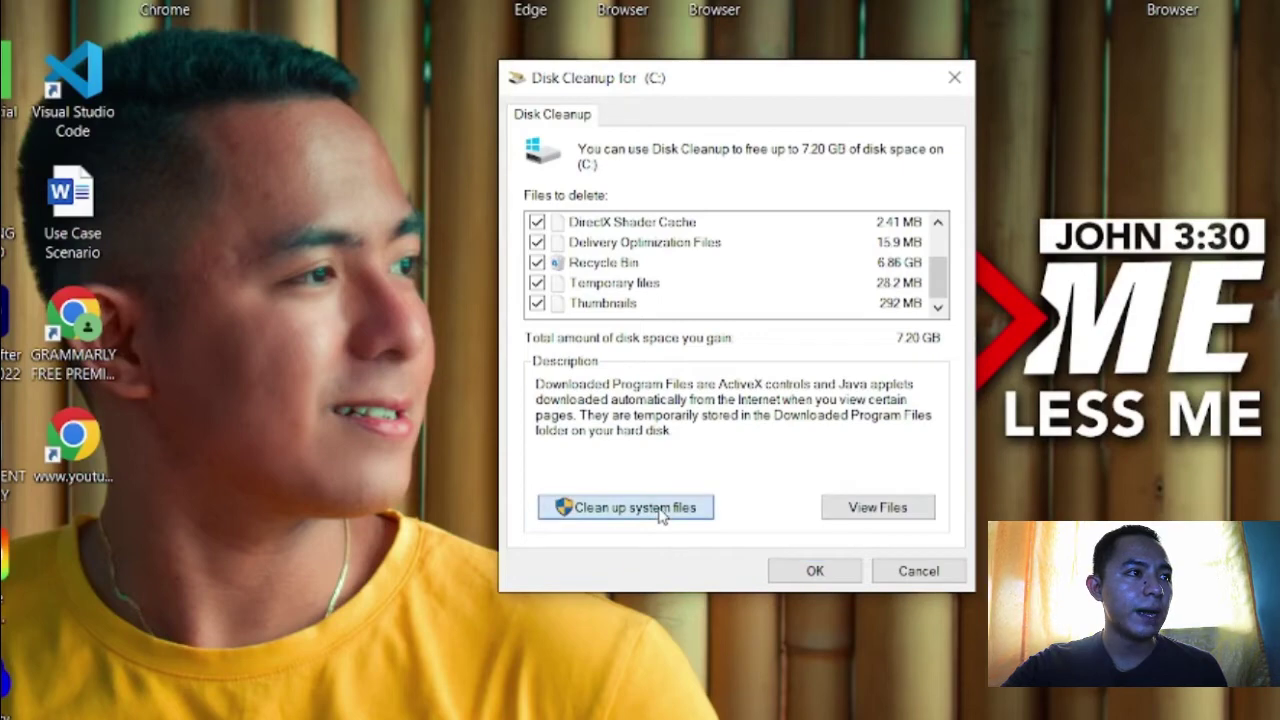
{"action": "left_click", "coordinate": [460, 464]}
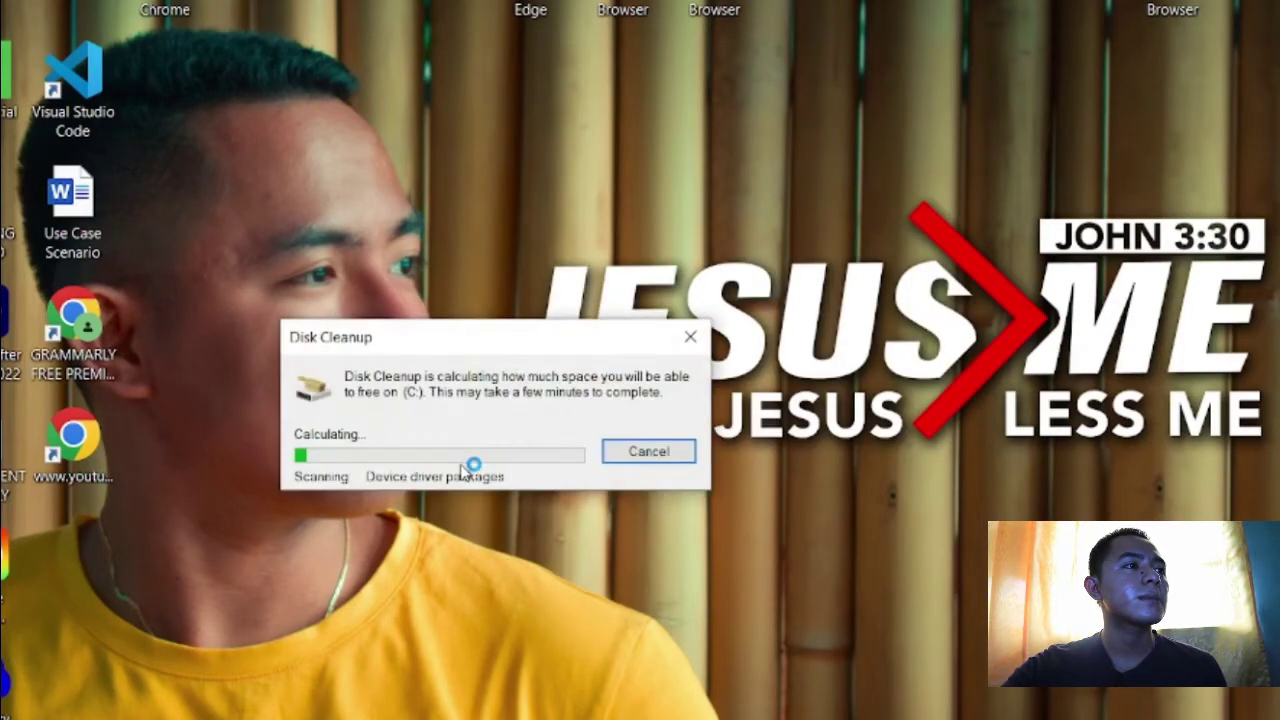
{"action": "left_click_drag", "start_coordinate": [492, 346], "coordinate": [725, 295]}
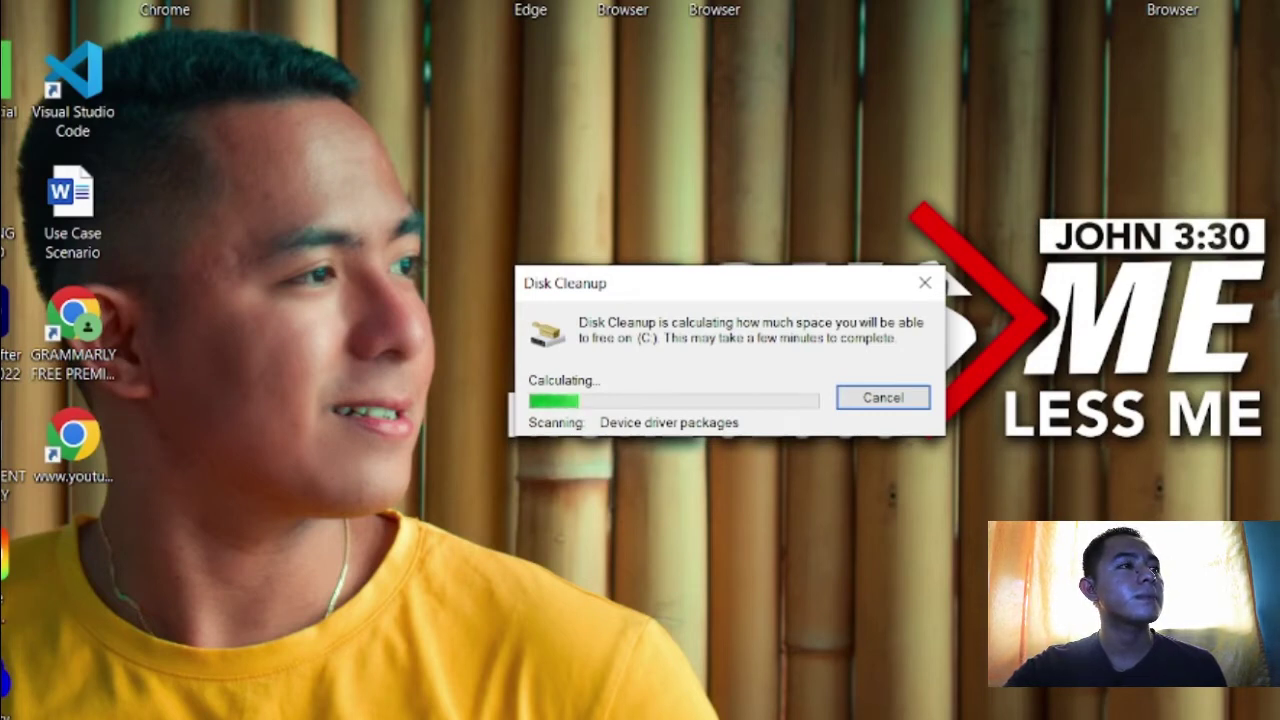
{"action": "left_click_drag", "start_coordinate": [881, 286], "coordinate": [874, 286]}
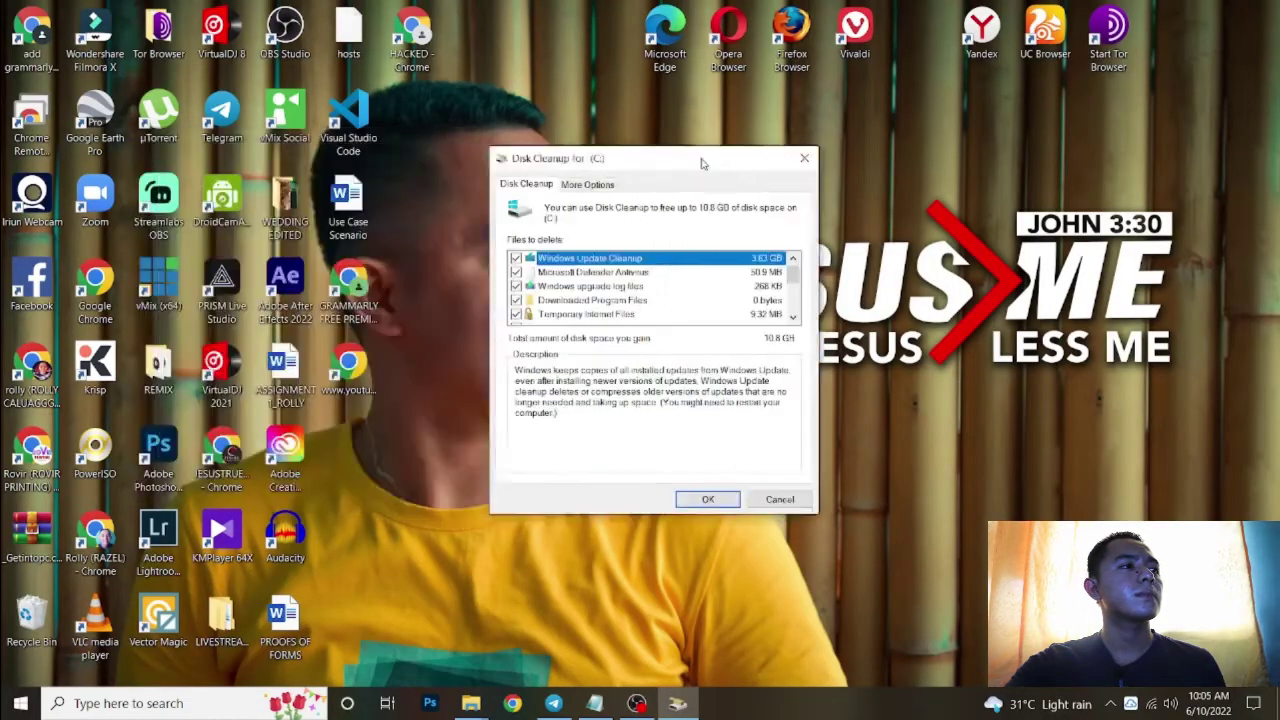
{"action": "left_click_drag", "start_coordinate": [706, 157], "coordinate": [912, 137]}
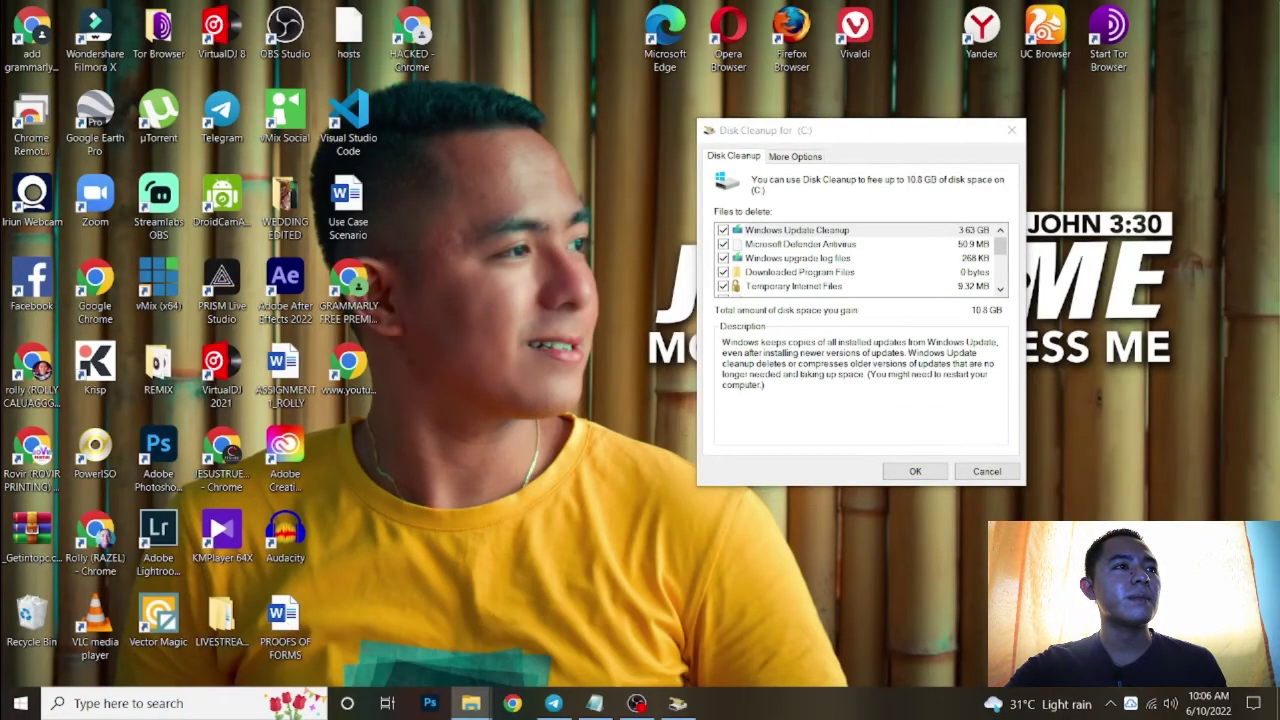
Switch to the File Explorer window, maximize it, and view This PC to check the free space on drive (C:).
{"action": "key", "text": "alt+Tab"}
{"action": "left_click", "coordinate": [978, 68]}
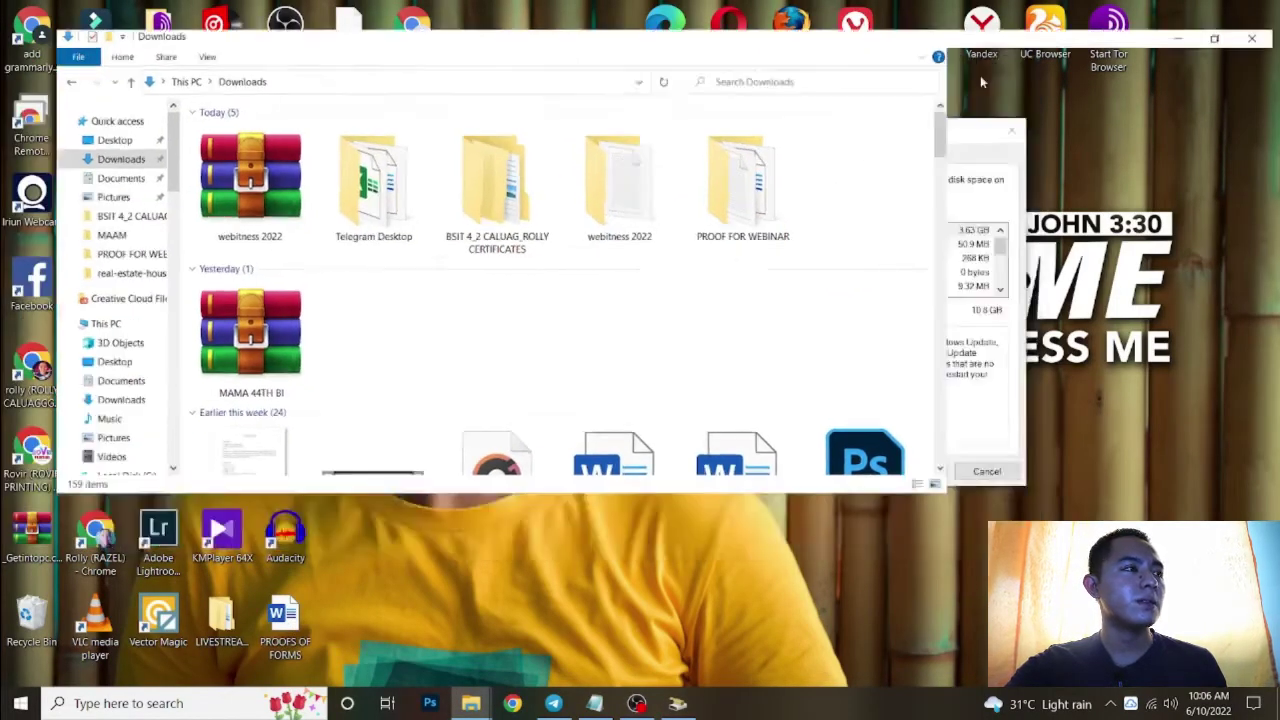
{"action": "left_click", "coordinate": [76, 306]}
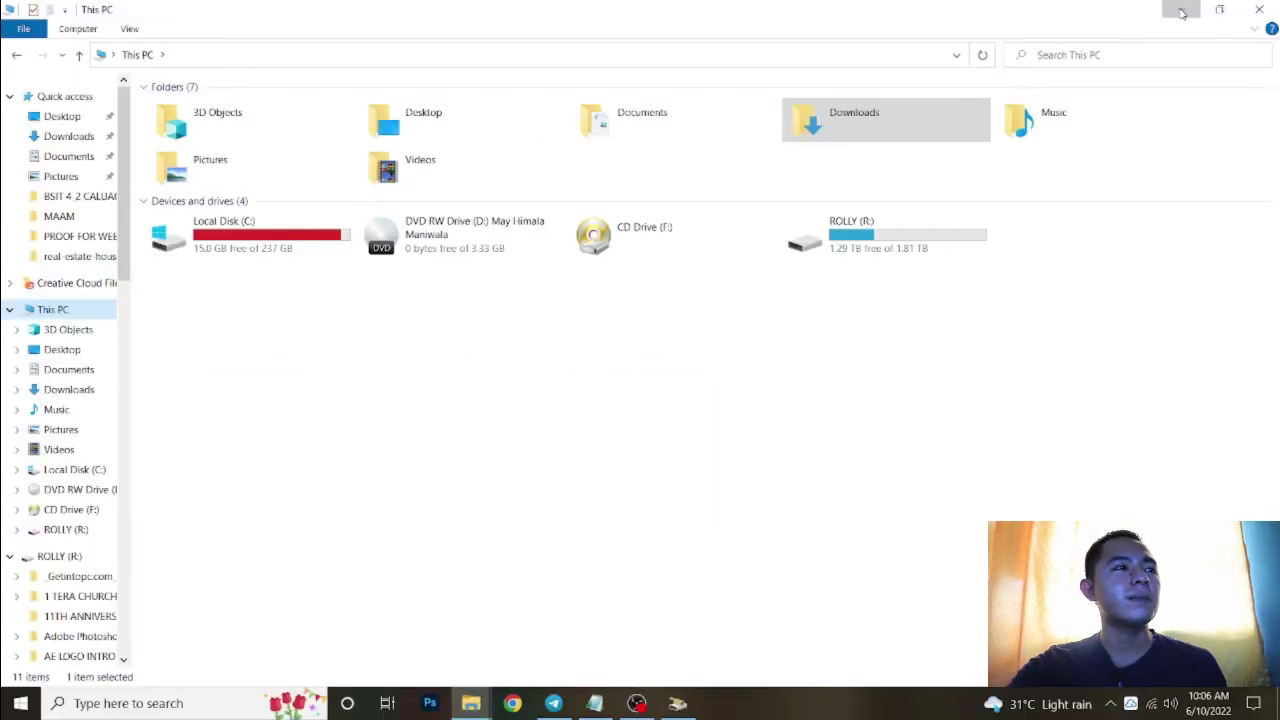
Start the system-file cleanup of drive (C:), confirm permanent deletion of the files, and move the progress dialog aside.
{"action": "left_click", "coordinate": [1182, 12]}
{"action": "left_click", "coordinate": [912, 471]}
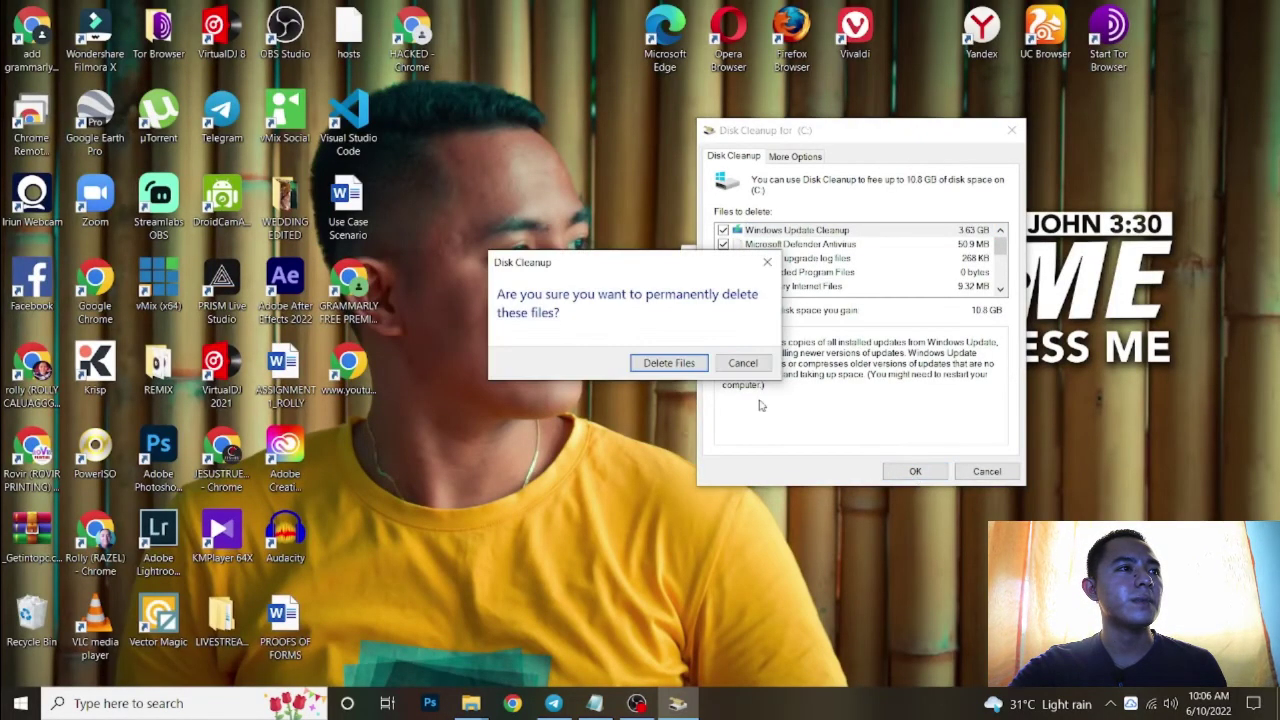
{"action": "left_click", "coordinate": [668, 363]}
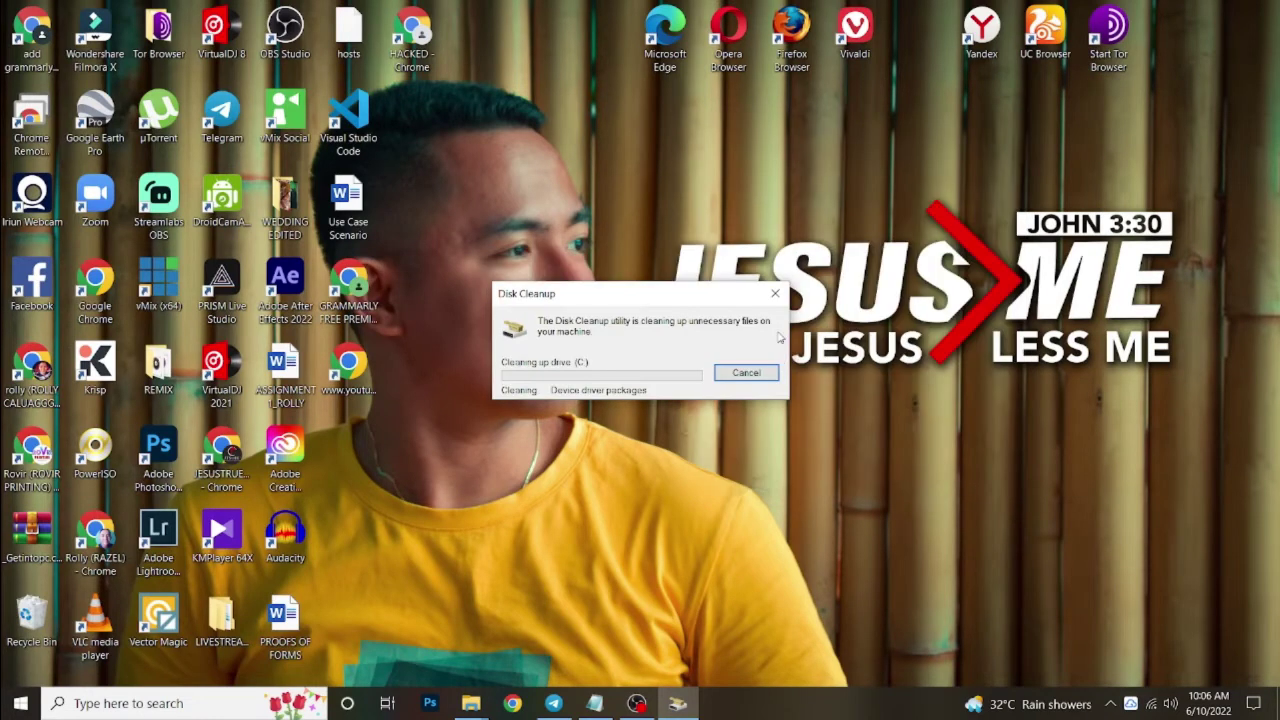
{"action": "left_click_drag", "start_coordinate": [594, 299], "coordinate": [764, 262]}
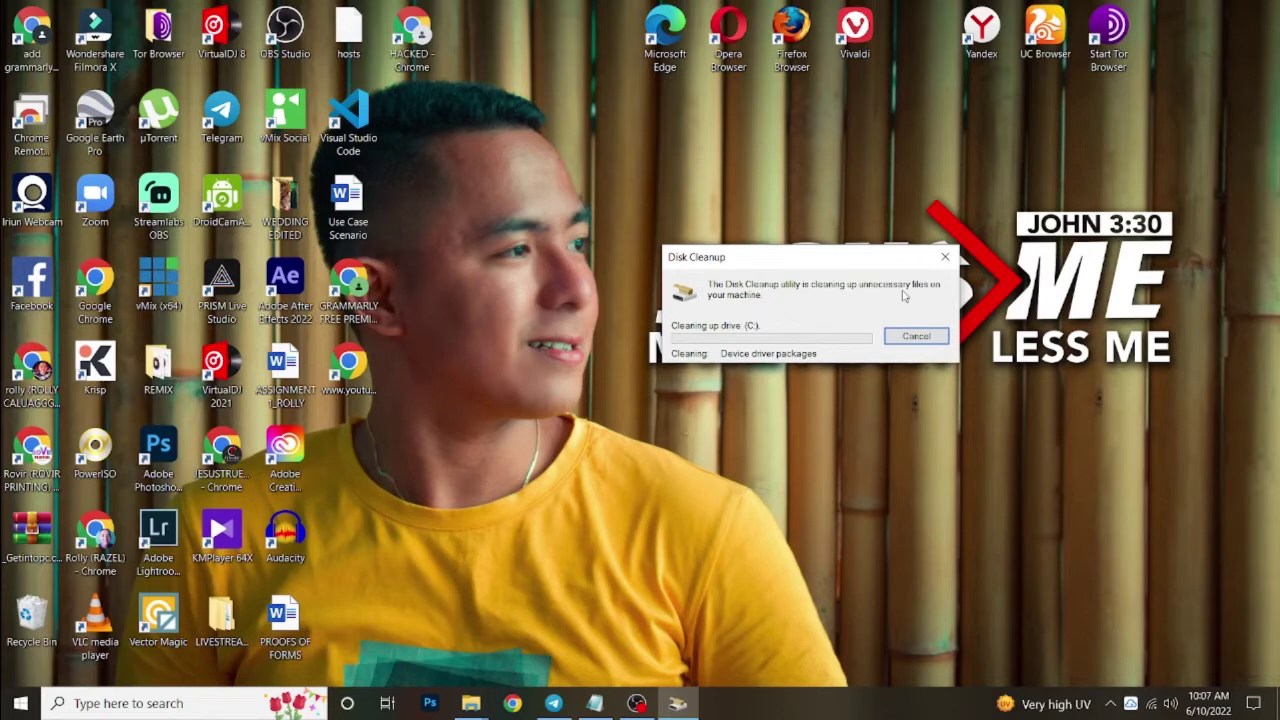
{"action": "left_click_drag", "start_coordinate": [928, 199], "coordinate": [876, 257]}
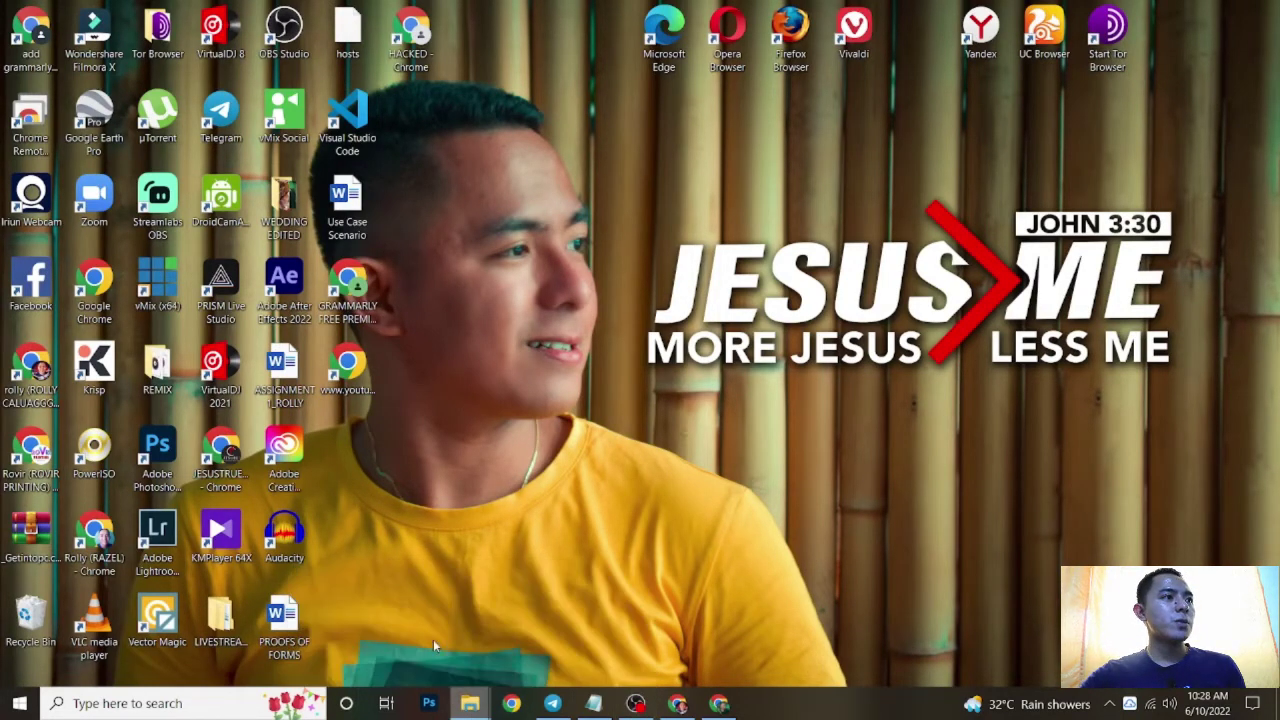
Switch to the File Explorer window and view This PC to check the free space on Local Disk (C:) after the cleanup.
{"action": "left_click_drag", "start_coordinate": [1279, 108], "coordinate": [591, 112]}
{"action": "left_click", "coordinate": [1002, 99]}
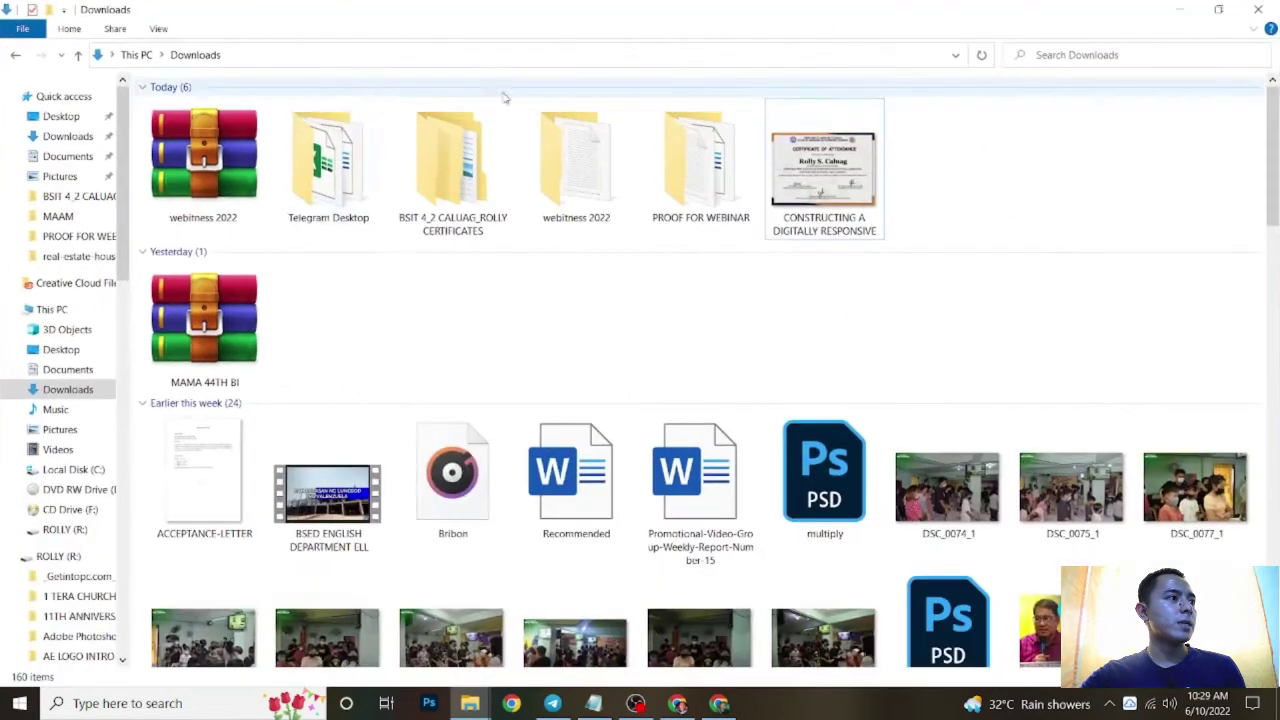
{"action": "left_click", "coordinate": [45, 312]}
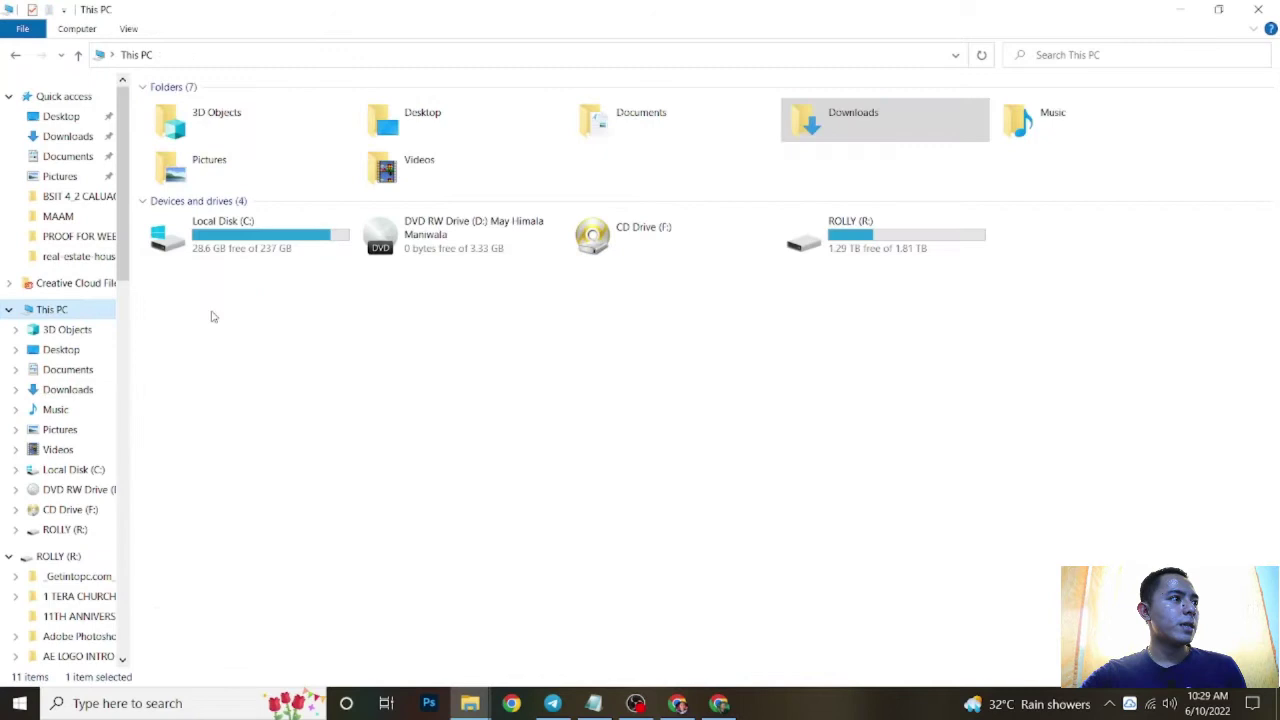
{"action": "left_click", "coordinate": [203, 262]}
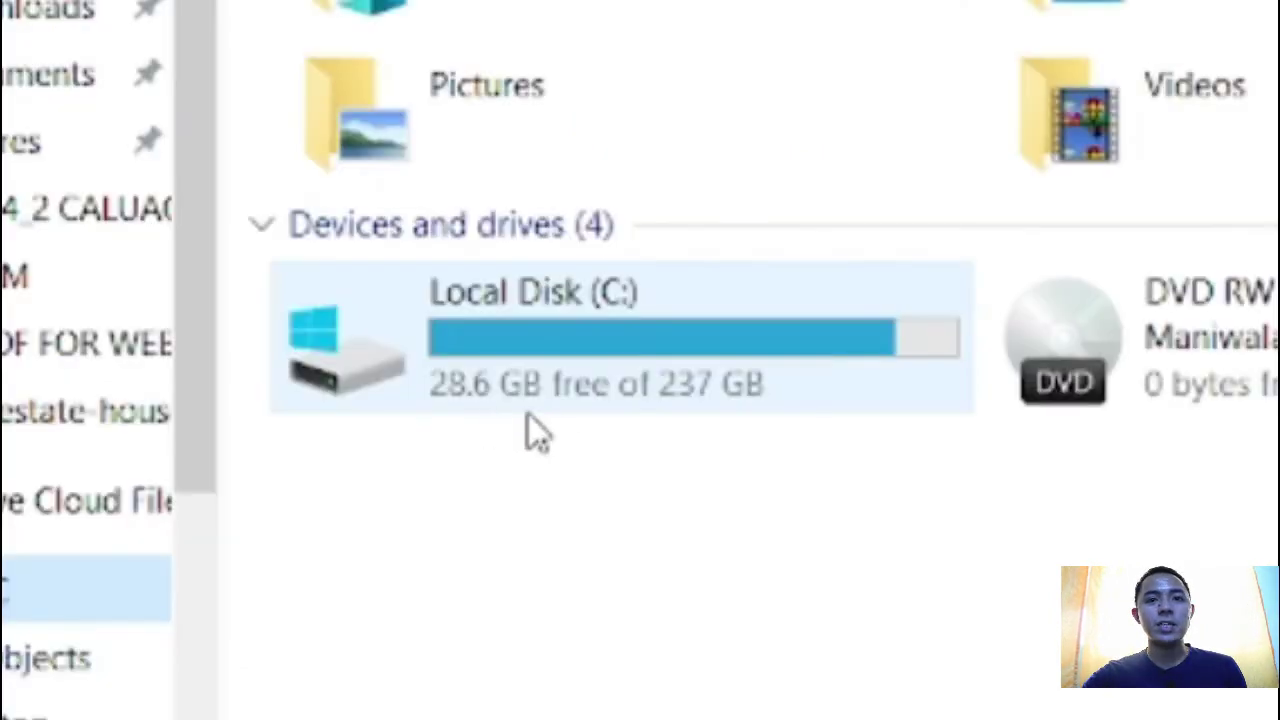
{"action": "left_click", "coordinate": [754, 487]}
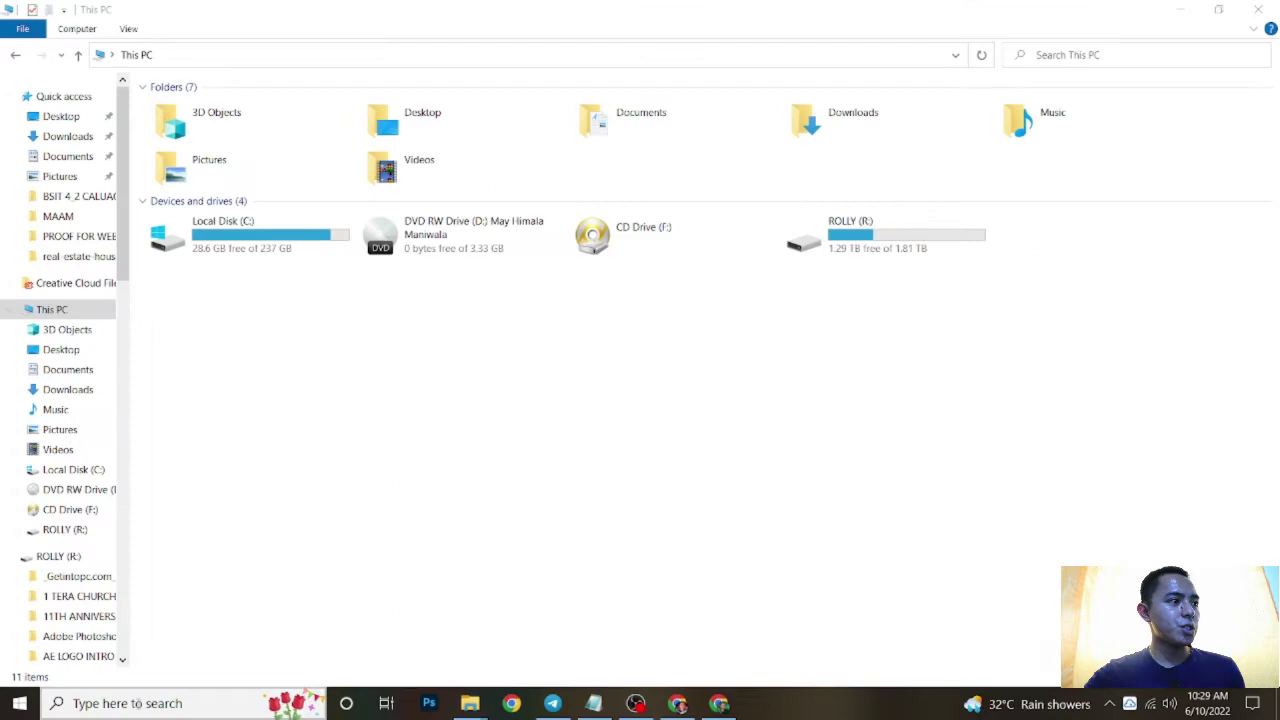
Search Windows for "appe" and open the Adjust the appearance and performance of Windows settings.
{"action": "left_click", "coordinate": [228, 713]}
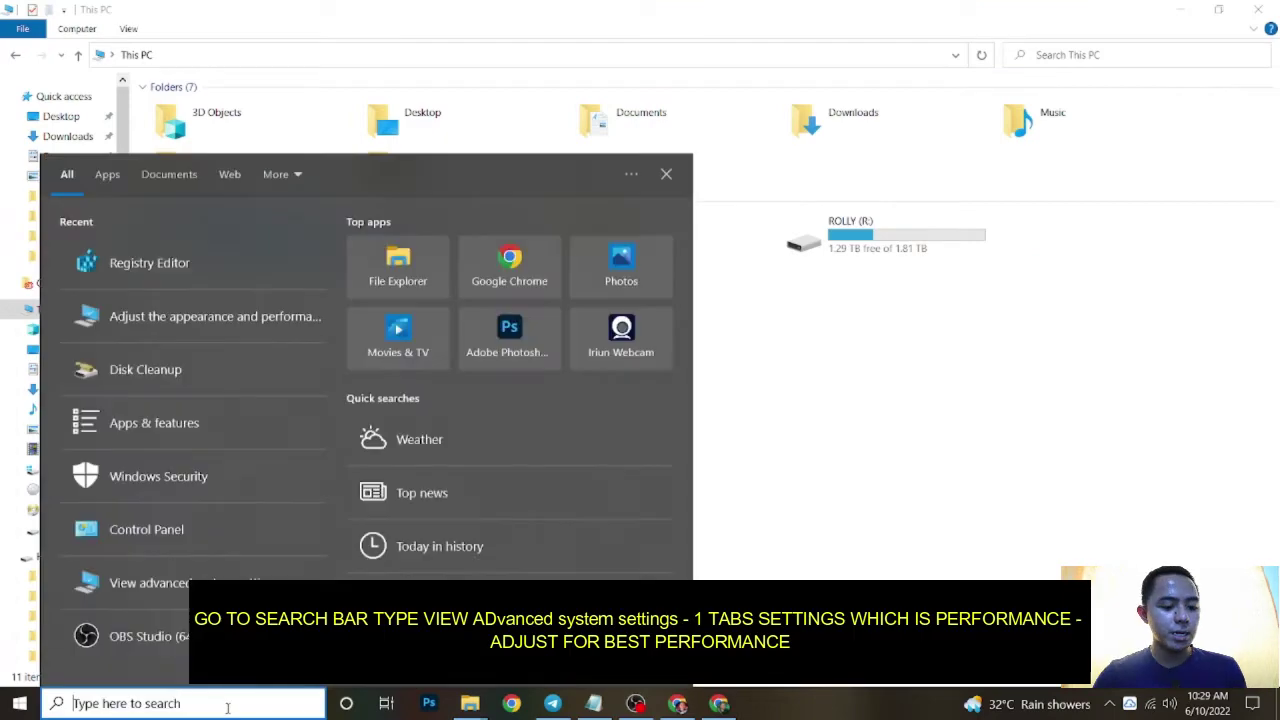
{"action": "left_click", "coordinate": [228, 713]}
{"action": "key", "text": "super"}
{"action": "type", "text": "apper"}
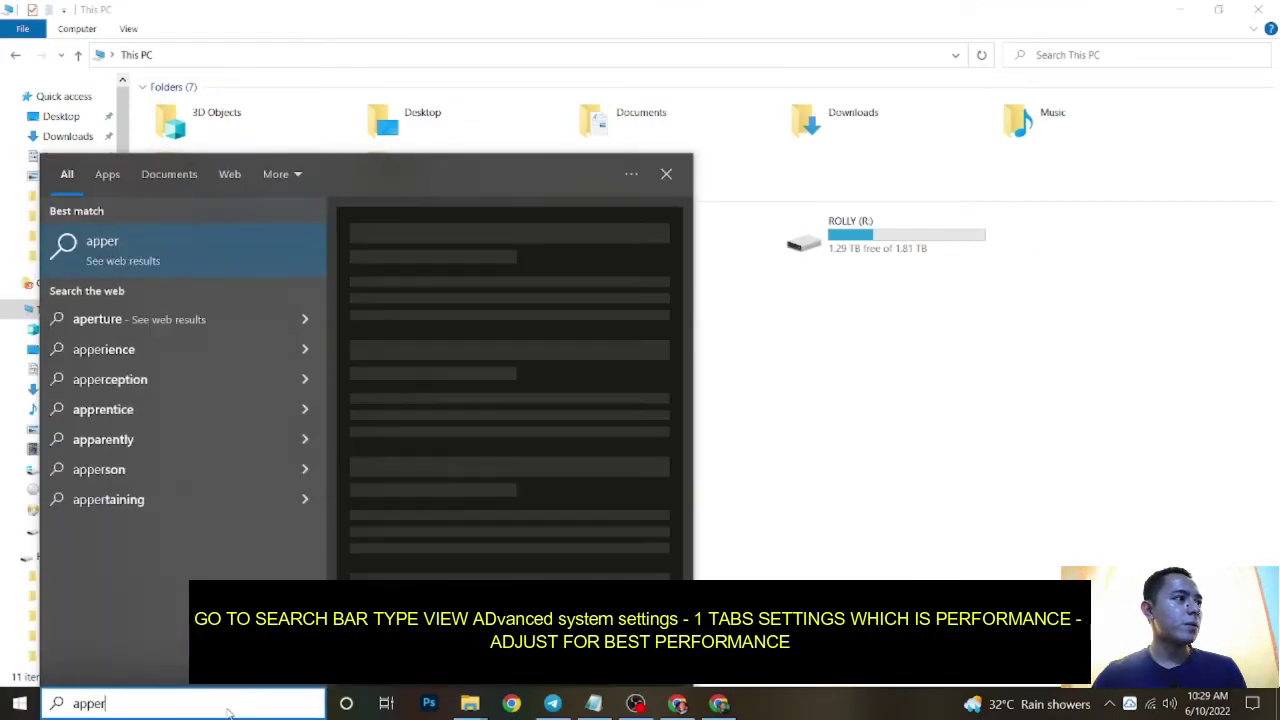
{"action": "key", "text": "BackSpace"}
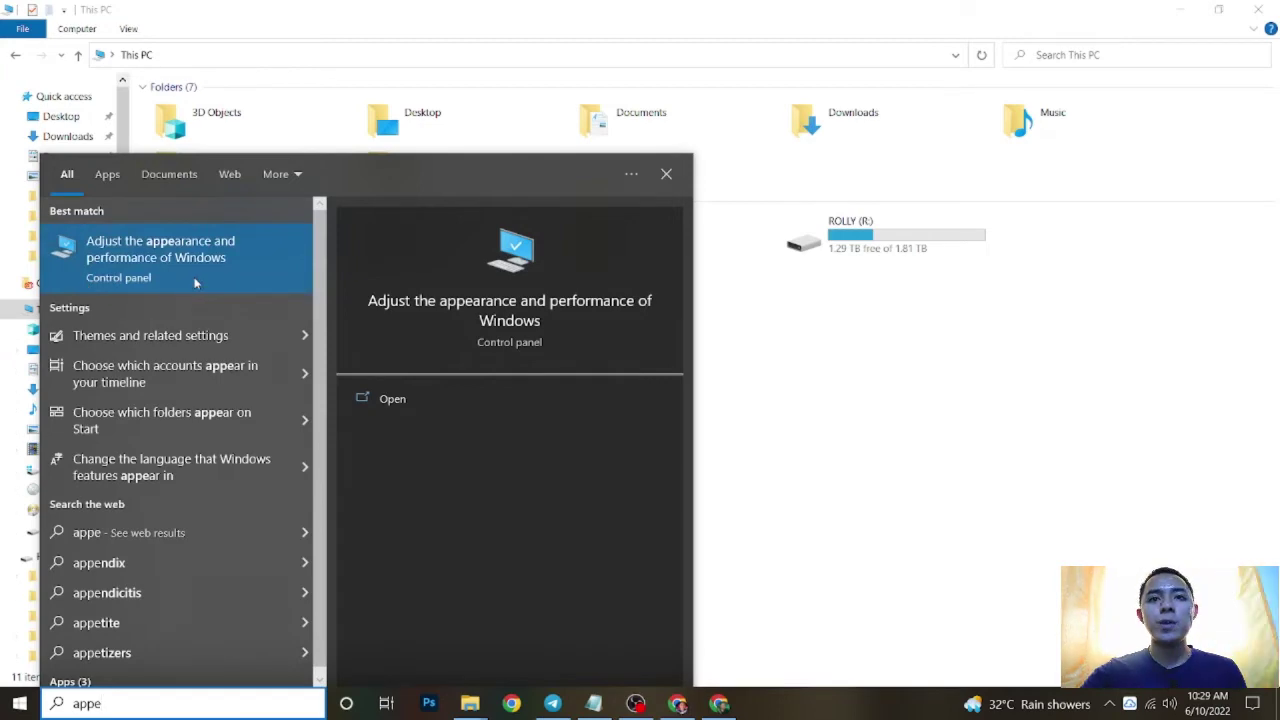
{"action": "left_click", "coordinate": [195, 283]}
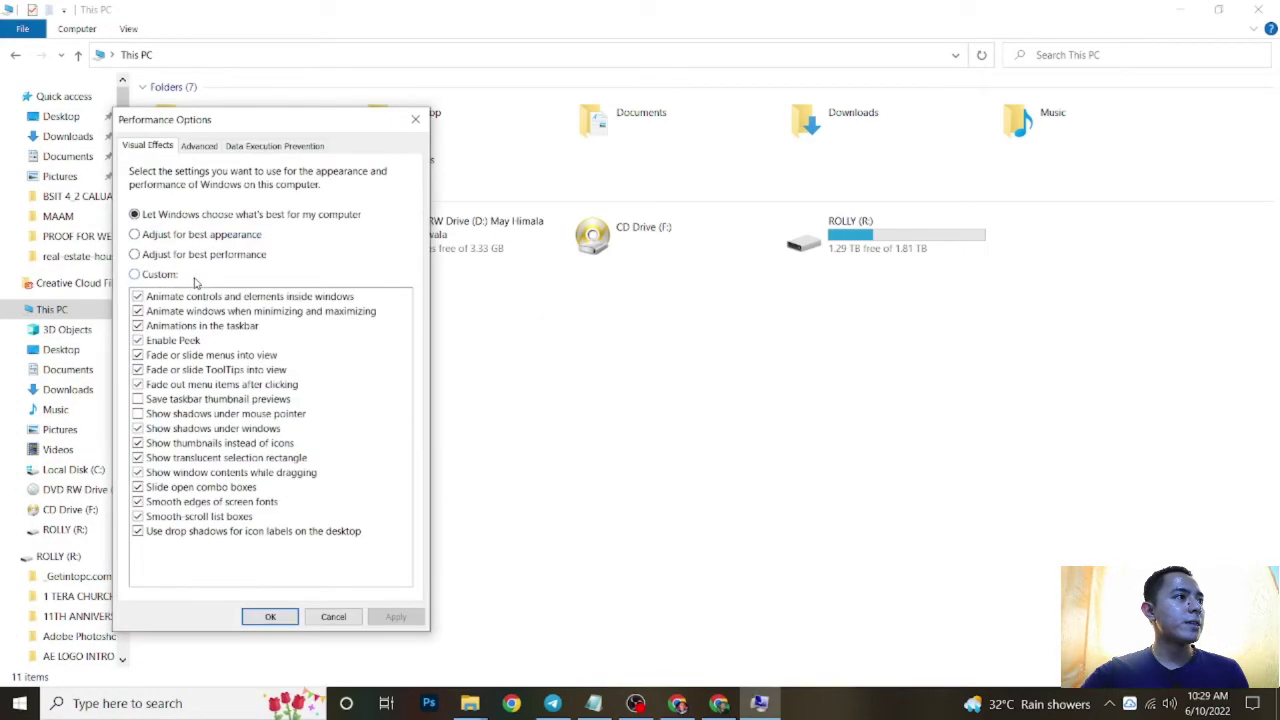
Minimize File Explorer, move the Performance Options dialog clear of the desktop icons, and select Adjust for best performance for the visual effects.
{"action": "left_click", "coordinate": [1186, 8]}
{"action": "left_click_drag", "start_coordinate": [870, 105], "coordinate": [898, 123]}
{"action": "left_click_drag", "start_coordinate": [803, 130], "coordinate": [733, 130]}
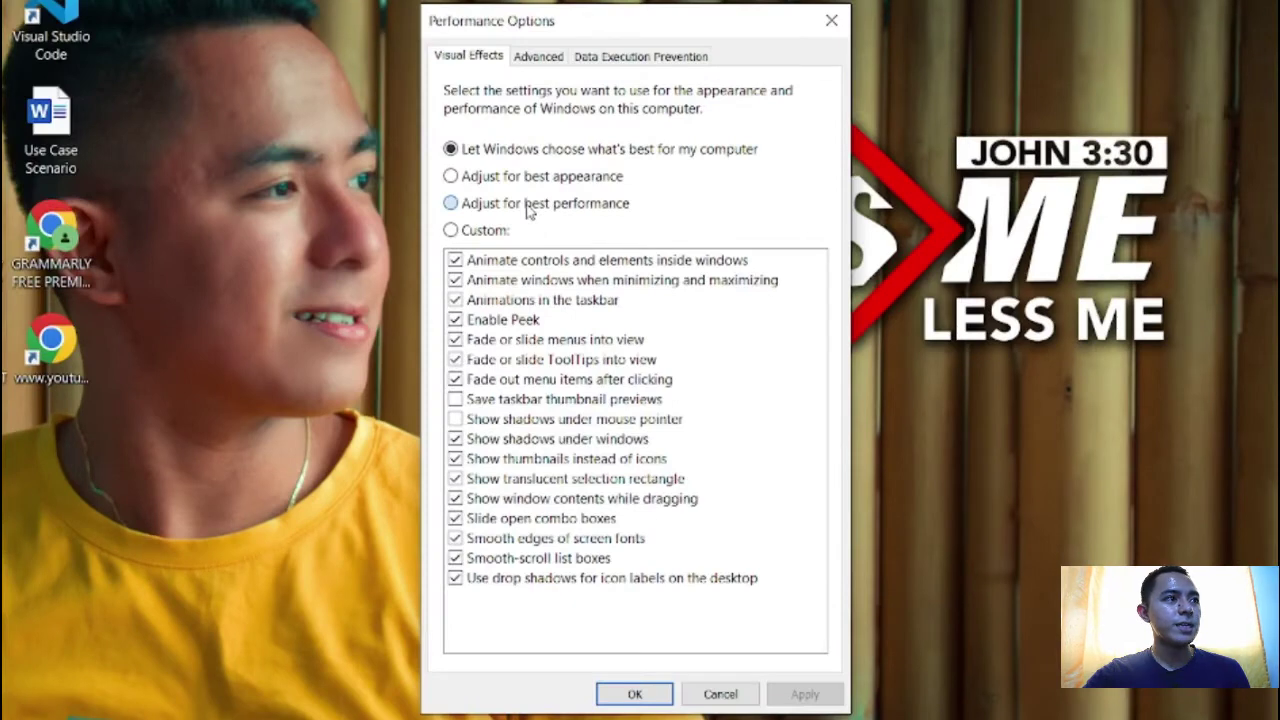
{"action": "left_click", "coordinate": [529, 206]}
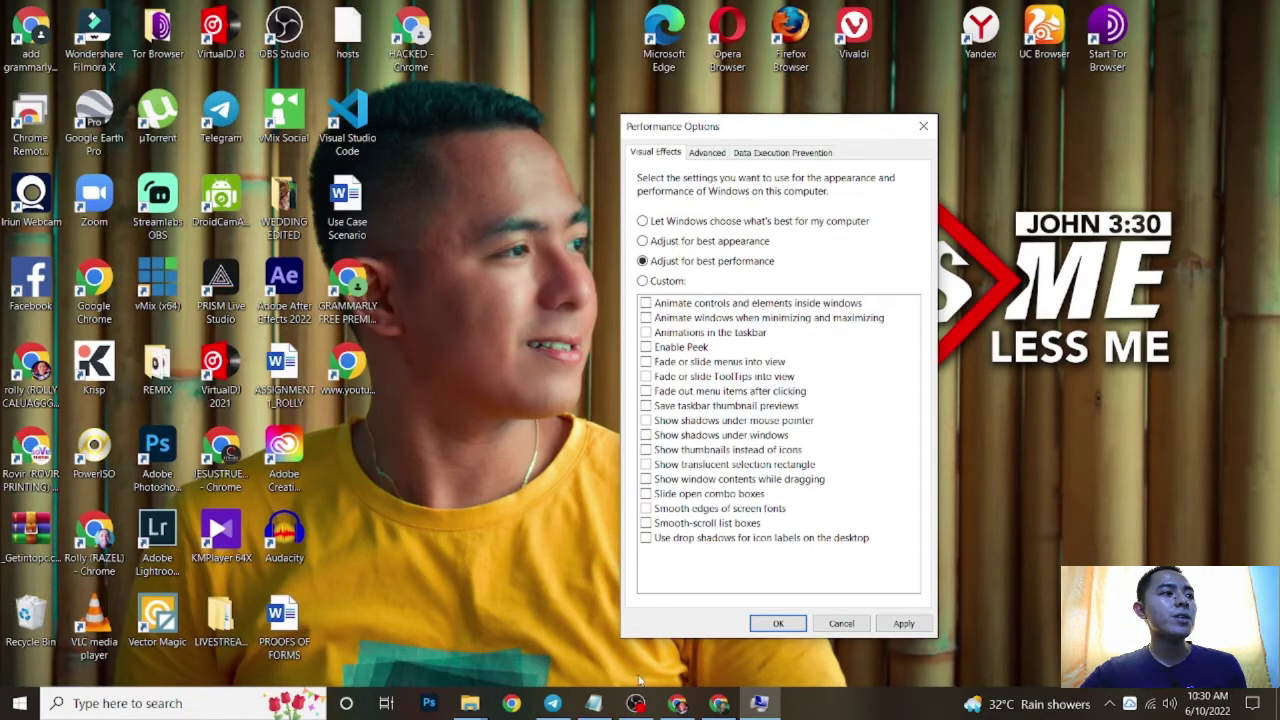
Switch to File Explorer and look through the Downloads folder to see how image files are displayed.
{"action": "mouse_move", "coordinate": [470, 703]}
{"action": "left_click", "coordinate": [392, 652]}
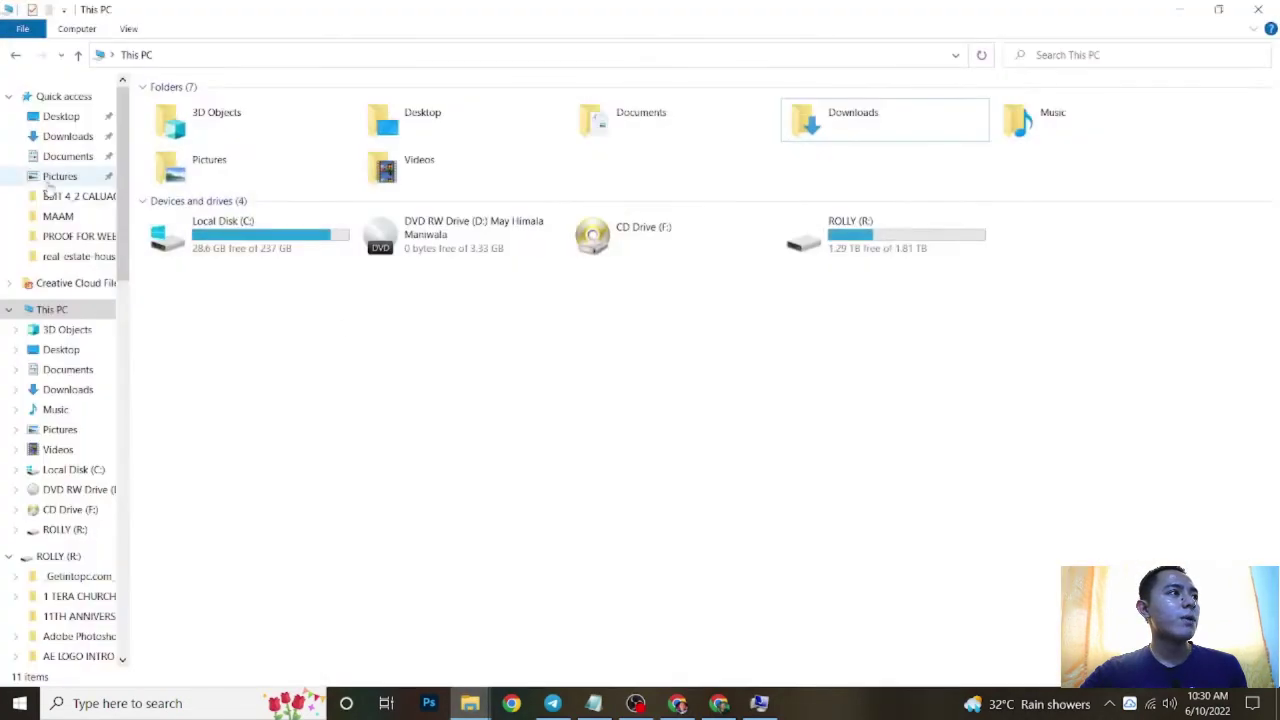
{"action": "left_click", "coordinate": [60, 136]}
{"action": "scroll", "coordinate": [822, 343], "scroll_direction": "down", "scroll_amount": 3}
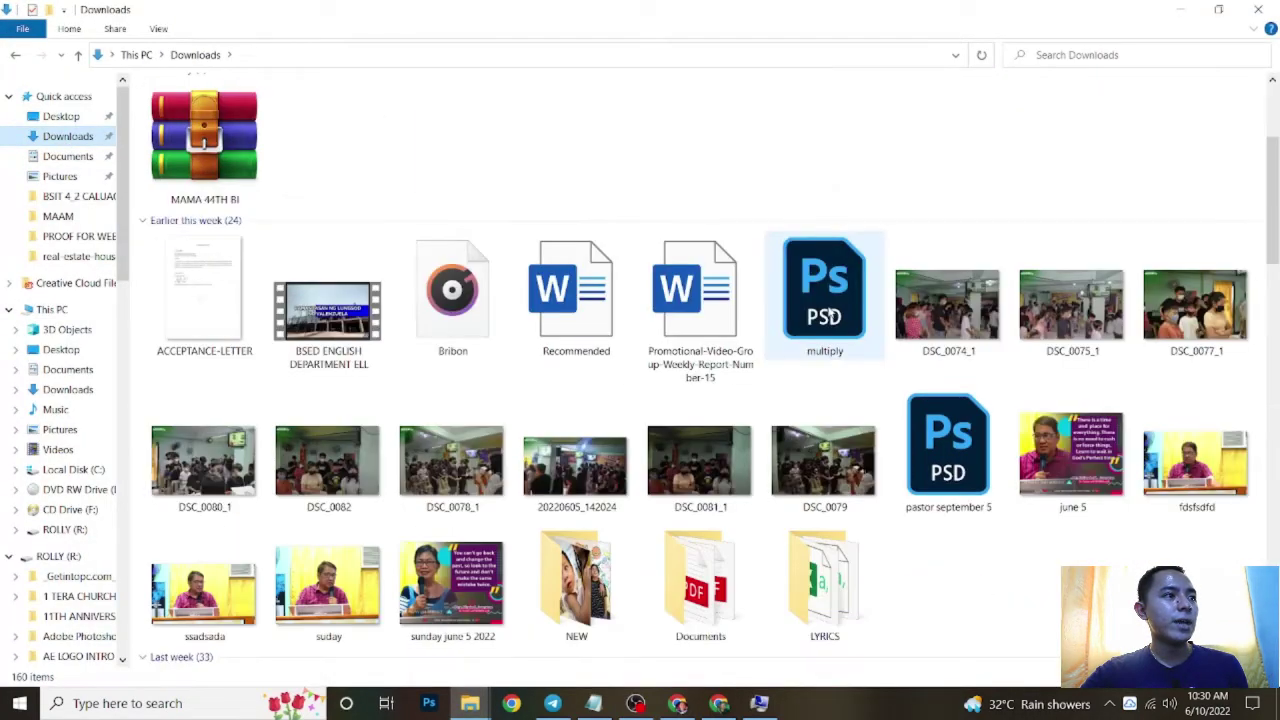
{"action": "left_click", "coordinate": [938, 320]}
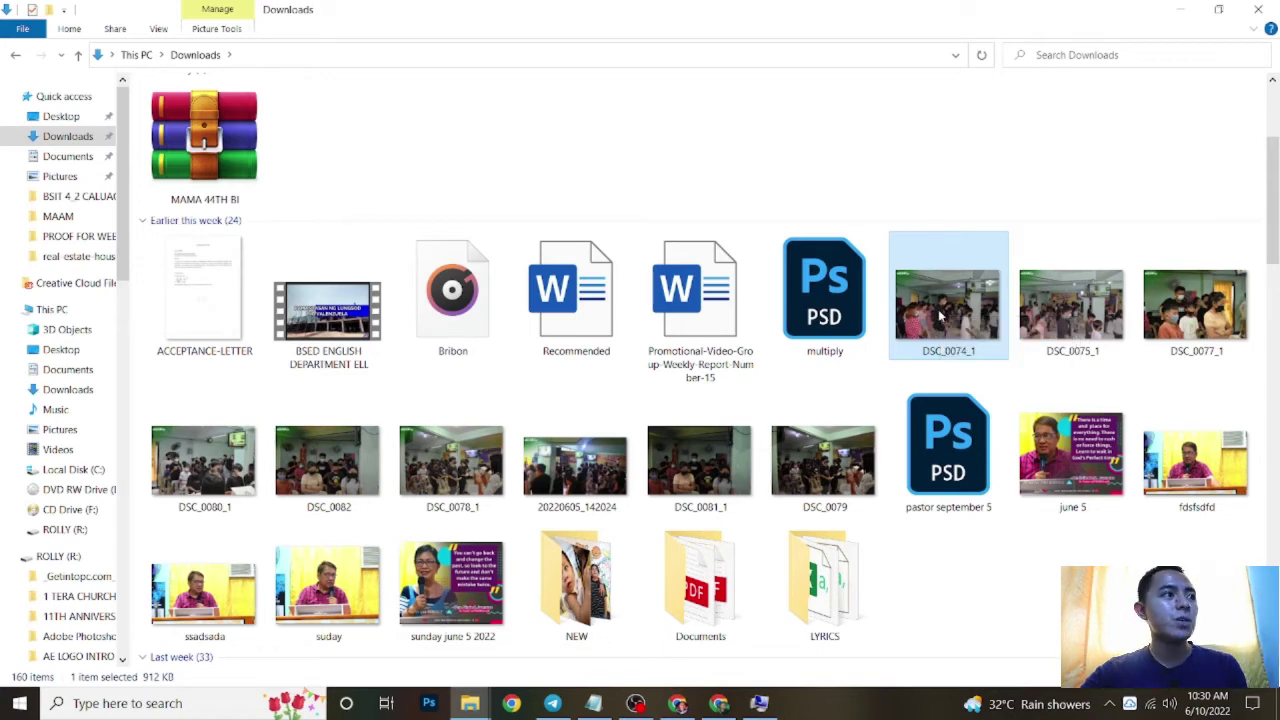
{"action": "scroll", "coordinate": [940, 316], "scroll_direction": "up", "scroll_amount": 3}
{"action": "left_click", "coordinate": [722, 320]}
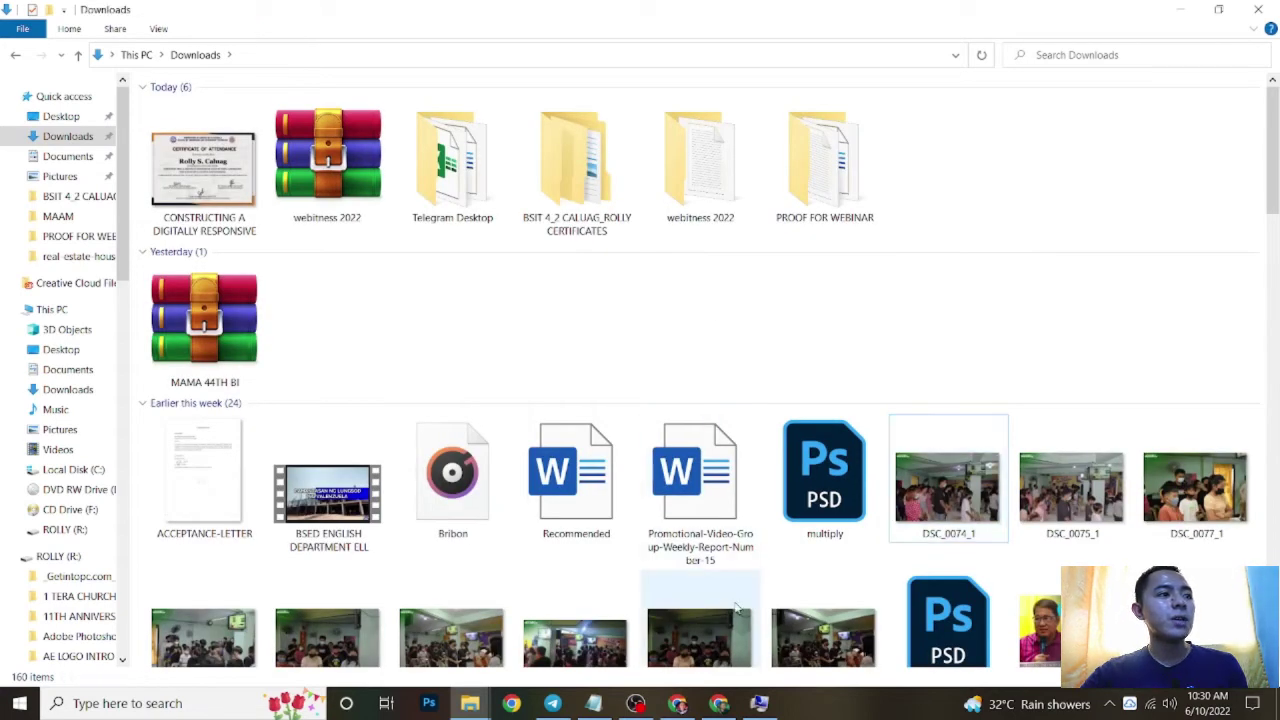
Enable Smooth edges of screen fonts, Show thumbnails instead of icons, and Smooth-scroll list boxes in Performance Options, and apply the settings.
{"action": "left_click", "coordinate": [759, 703]}
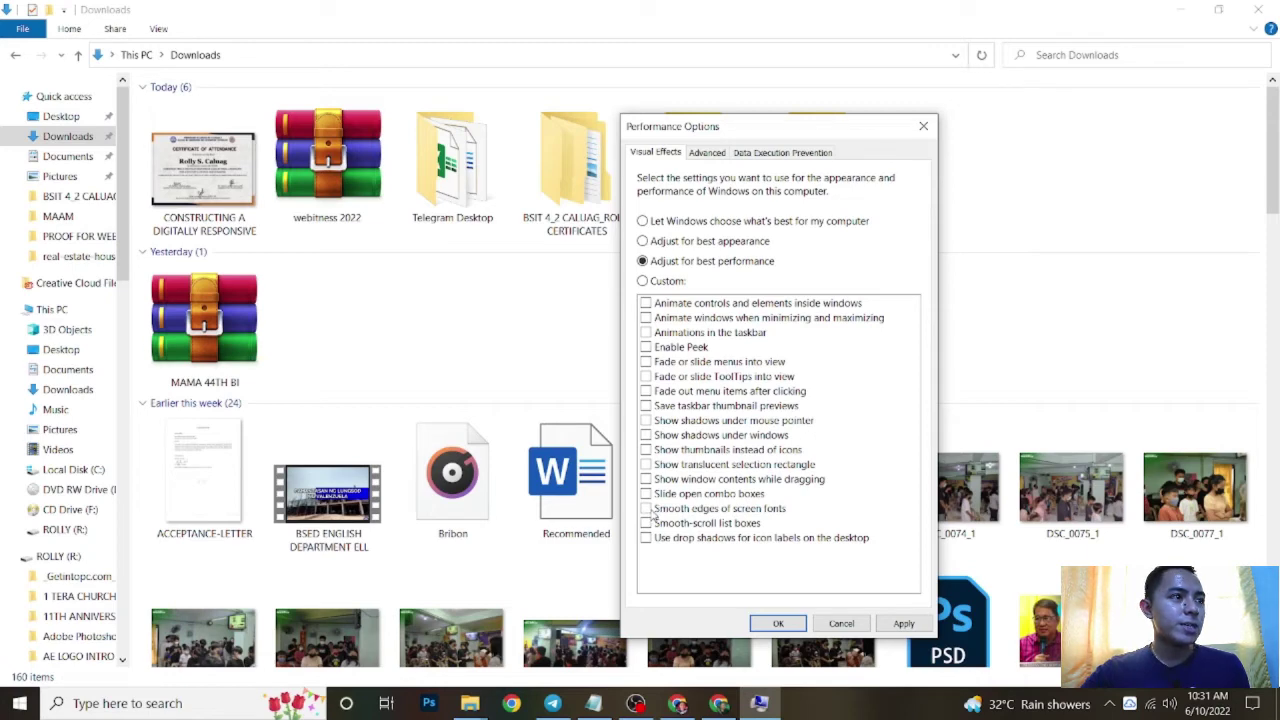
{"action": "left_click", "coordinate": [652, 512]}
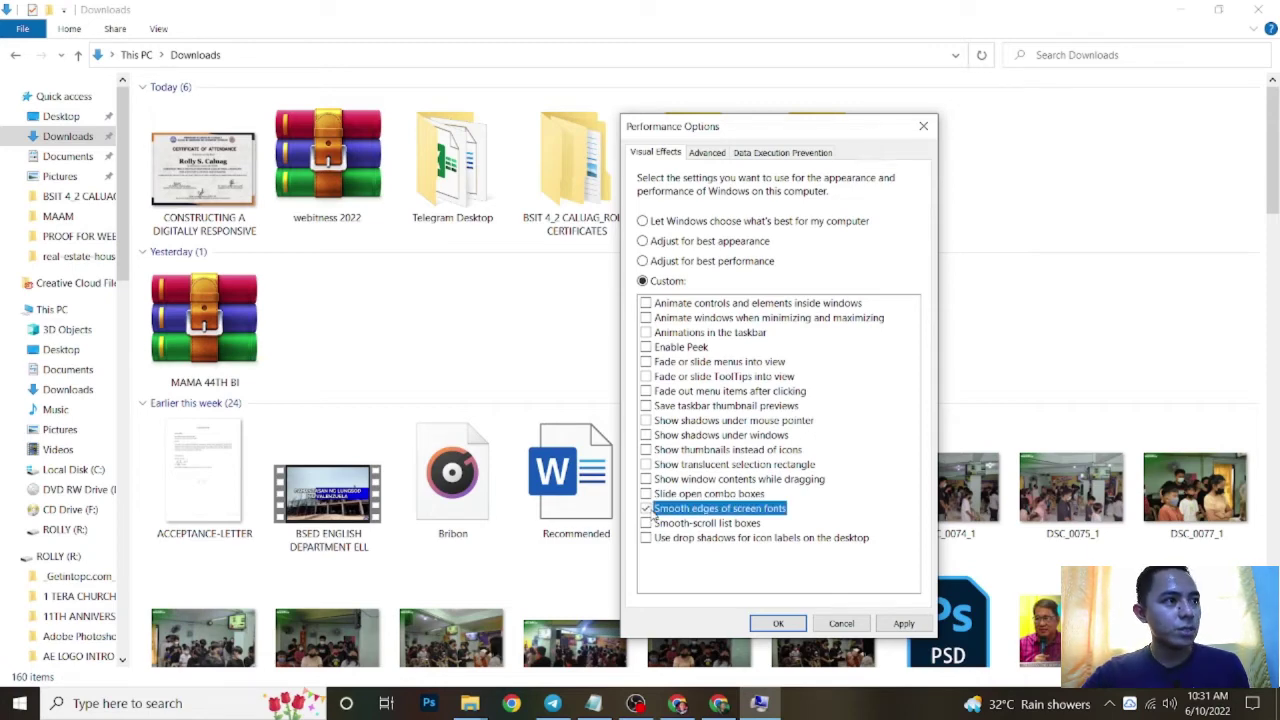
{"action": "left_click", "coordinate": [646, 451]}
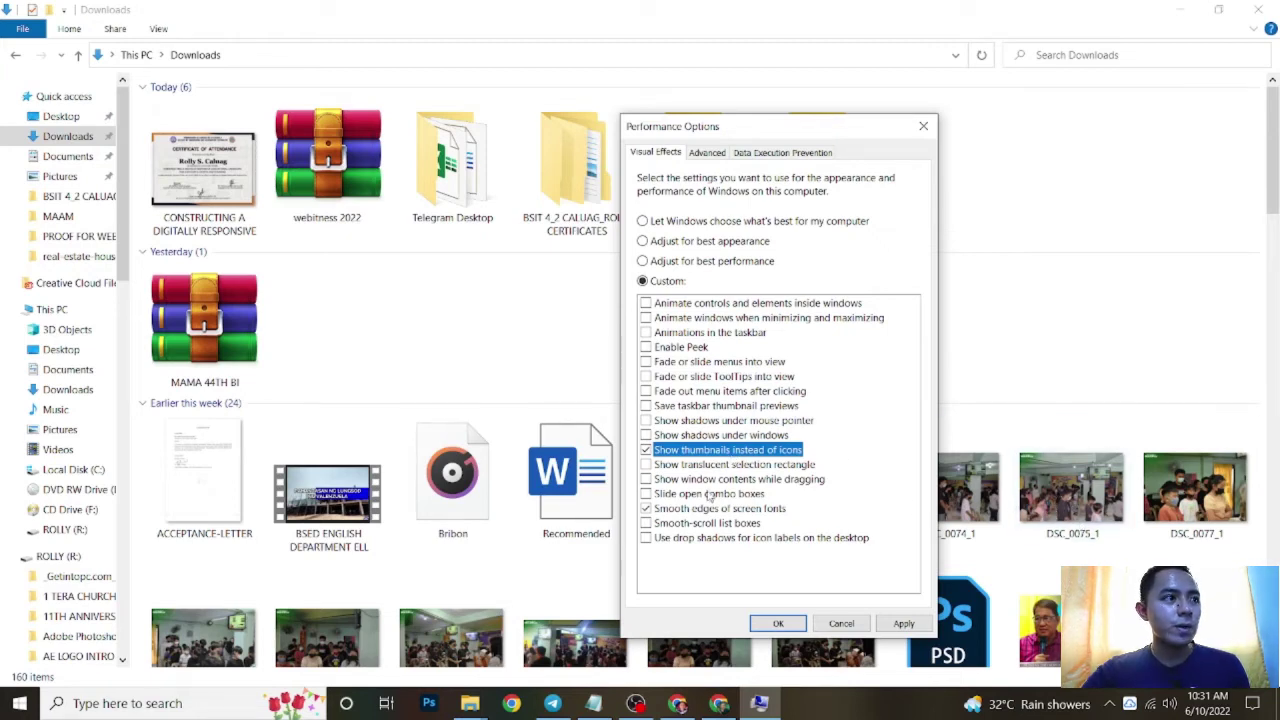
{"action": "left_click", "coordinate": [645, 451]}
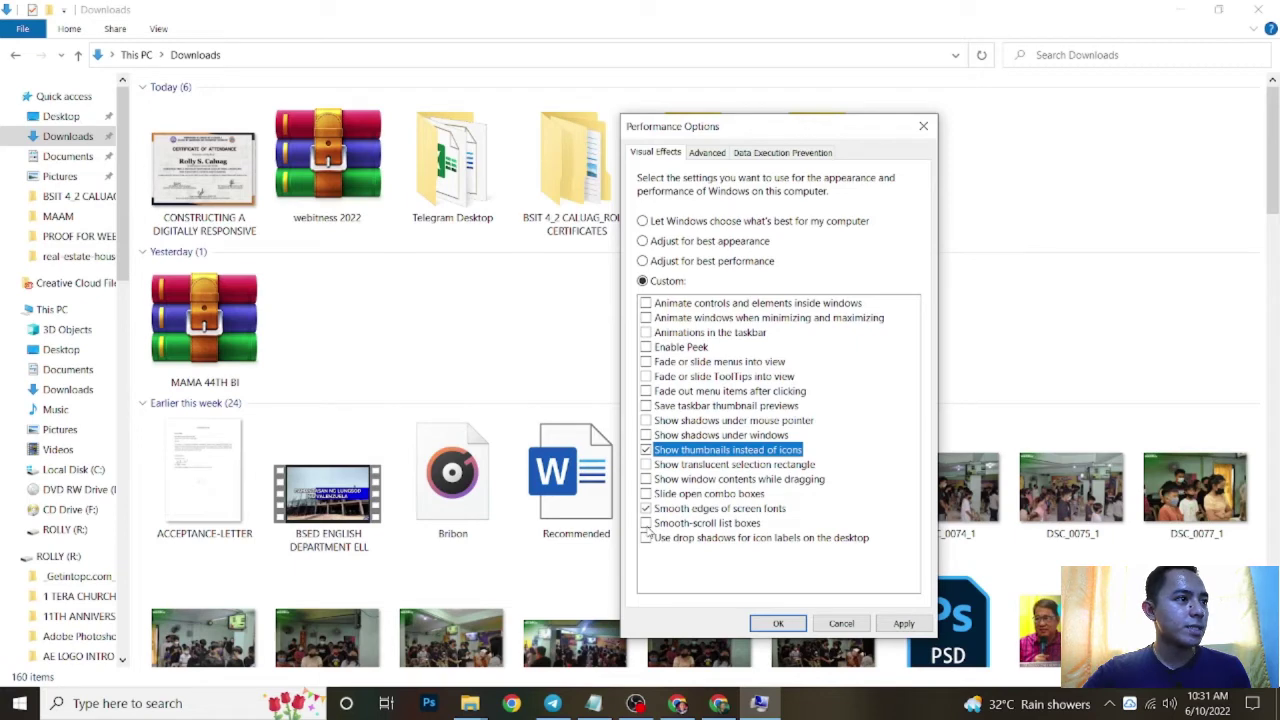
{"action": "left_click", "coordinate": [646, 524]}
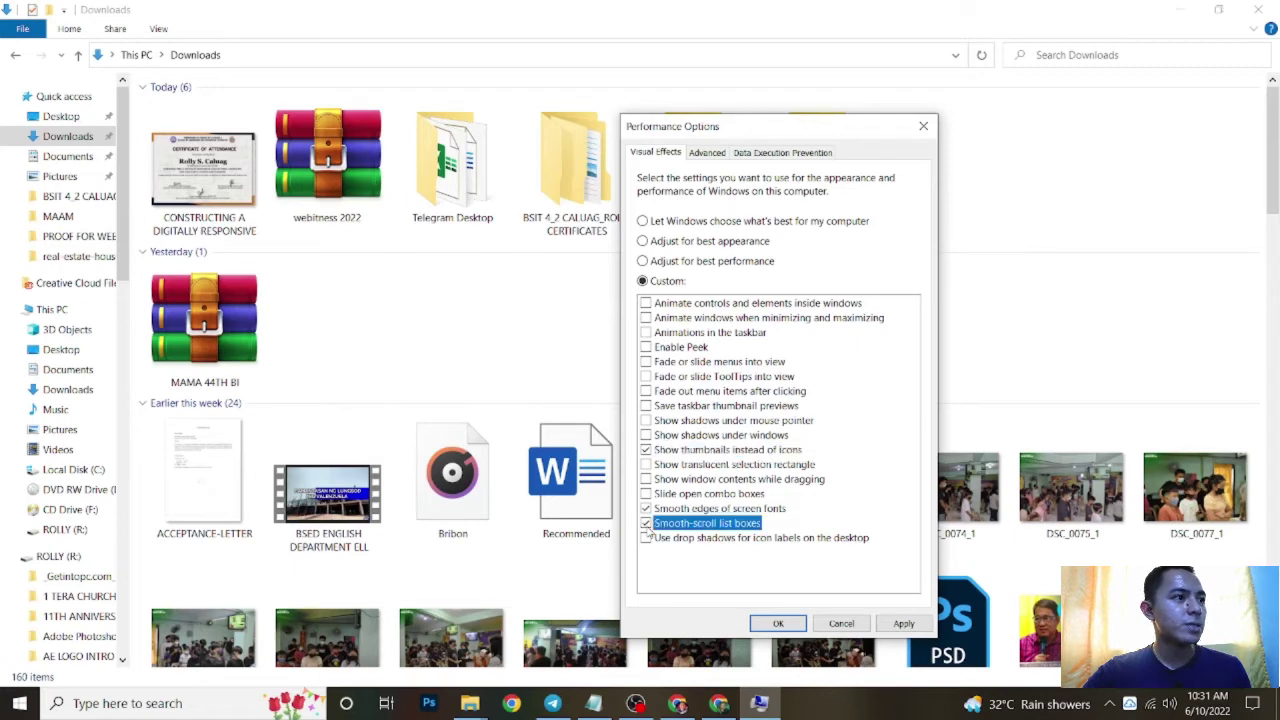
{"action": "left_click", "coordinate": [904, 624]}
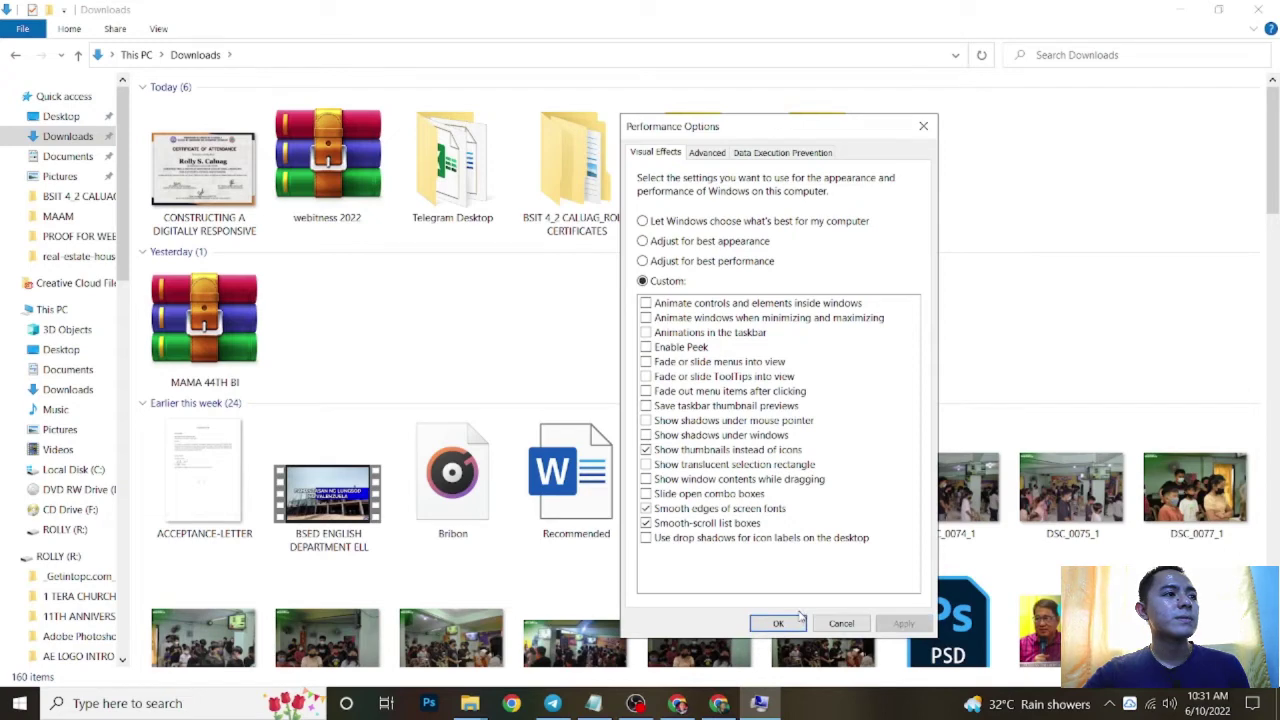
{"action": "left_click", "coordinate": [785, 622]}
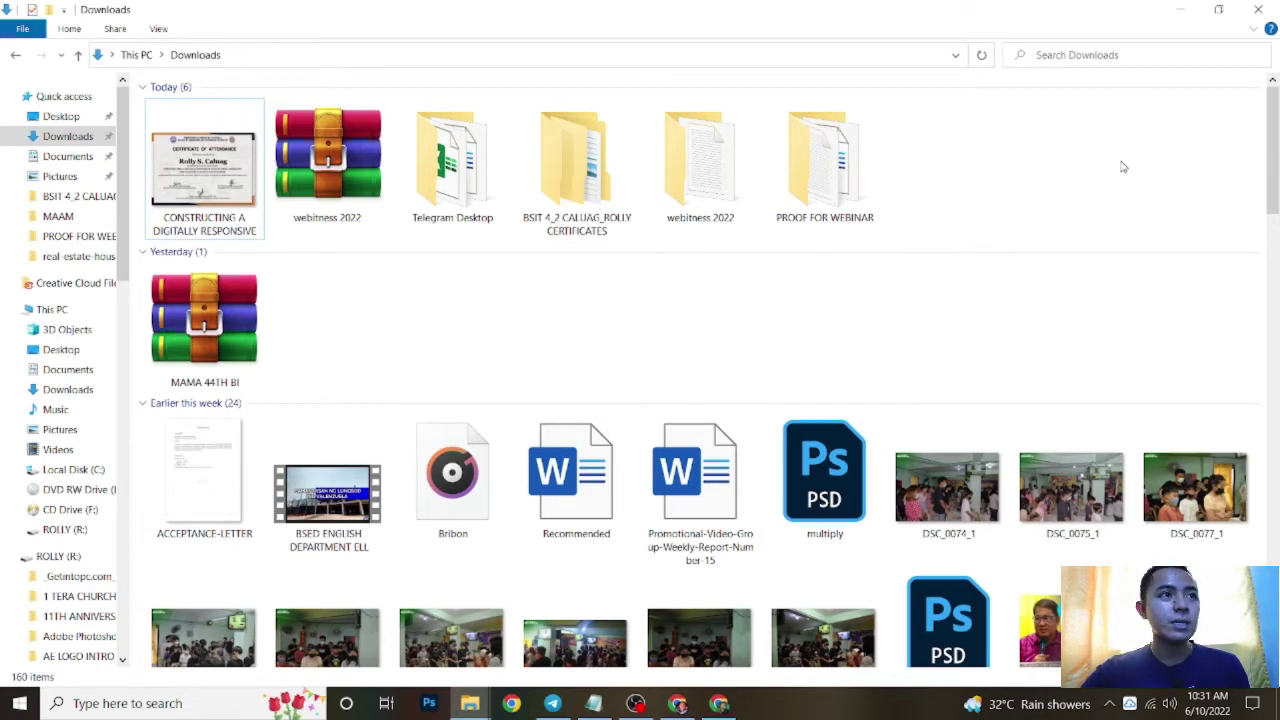
Minimize the Downloads window and refresh the desktop.
{"action": "left_click", "coordinate": [1180, 9]}
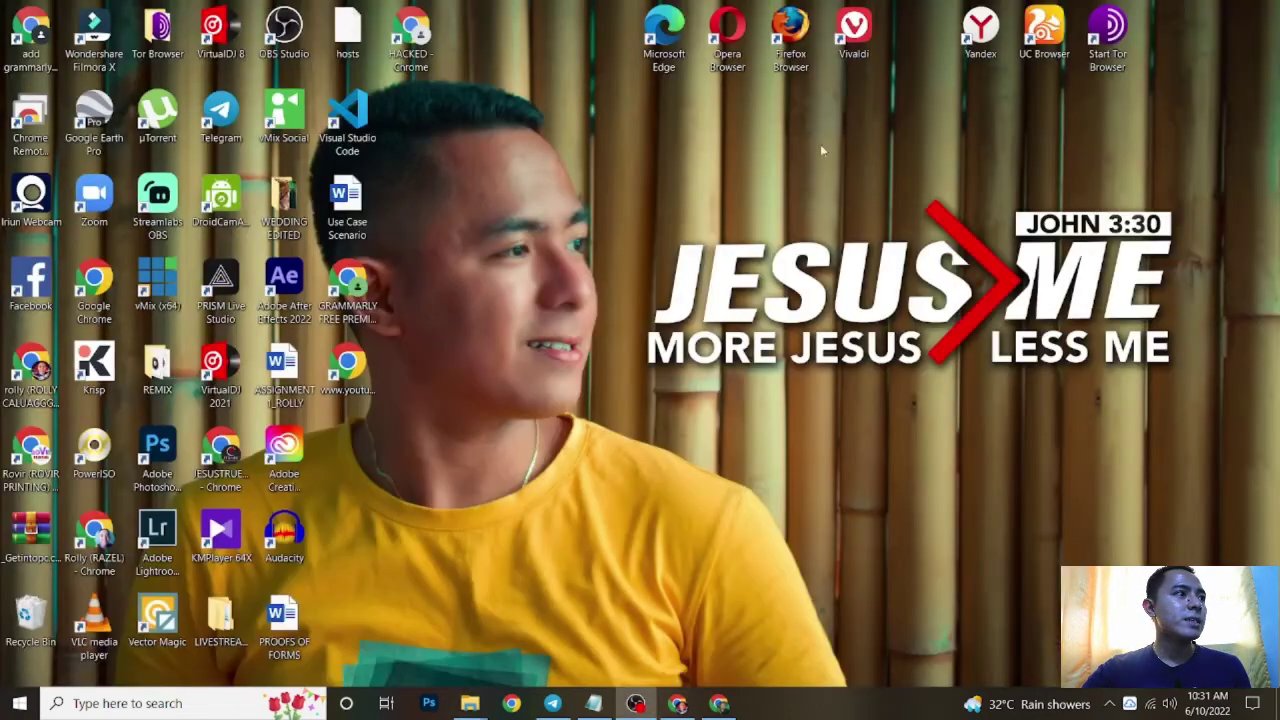
{"action": "right_click", "coordinate": [640, 174]}
{"action": "left_click", "coordinate": [697, 228]}
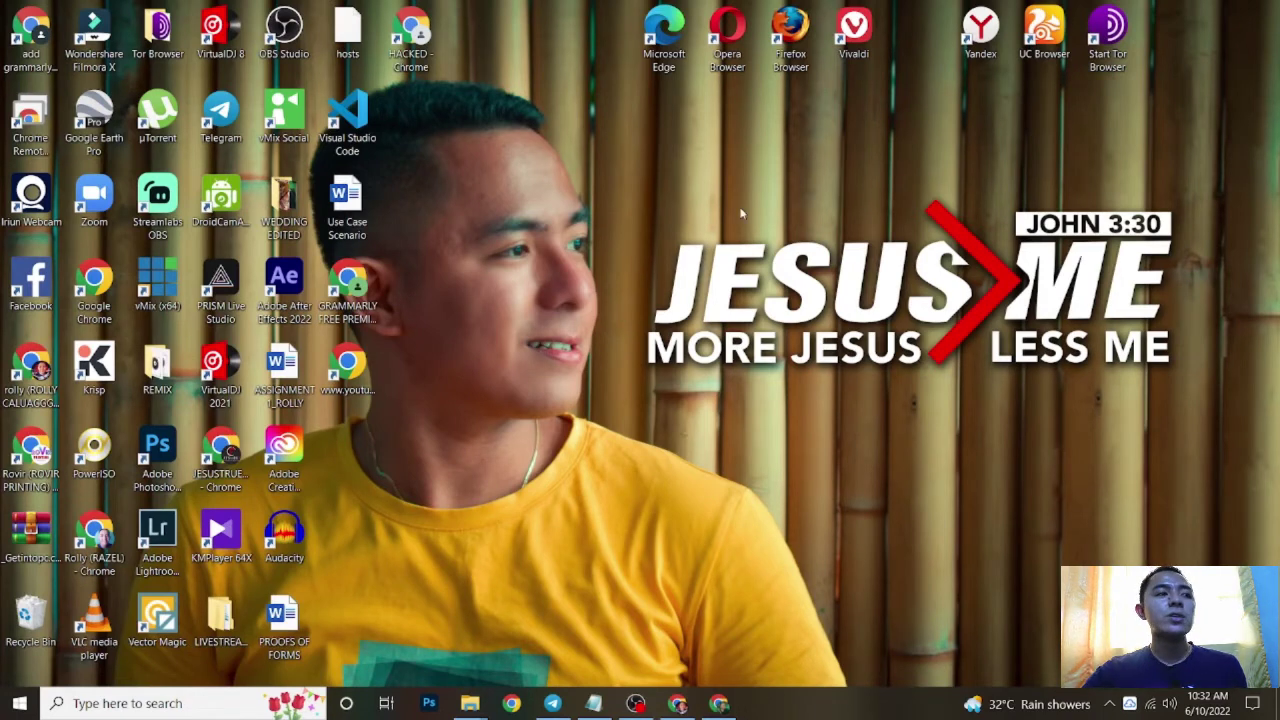
{"action": "left_click", "coordinate": [470, 703]}
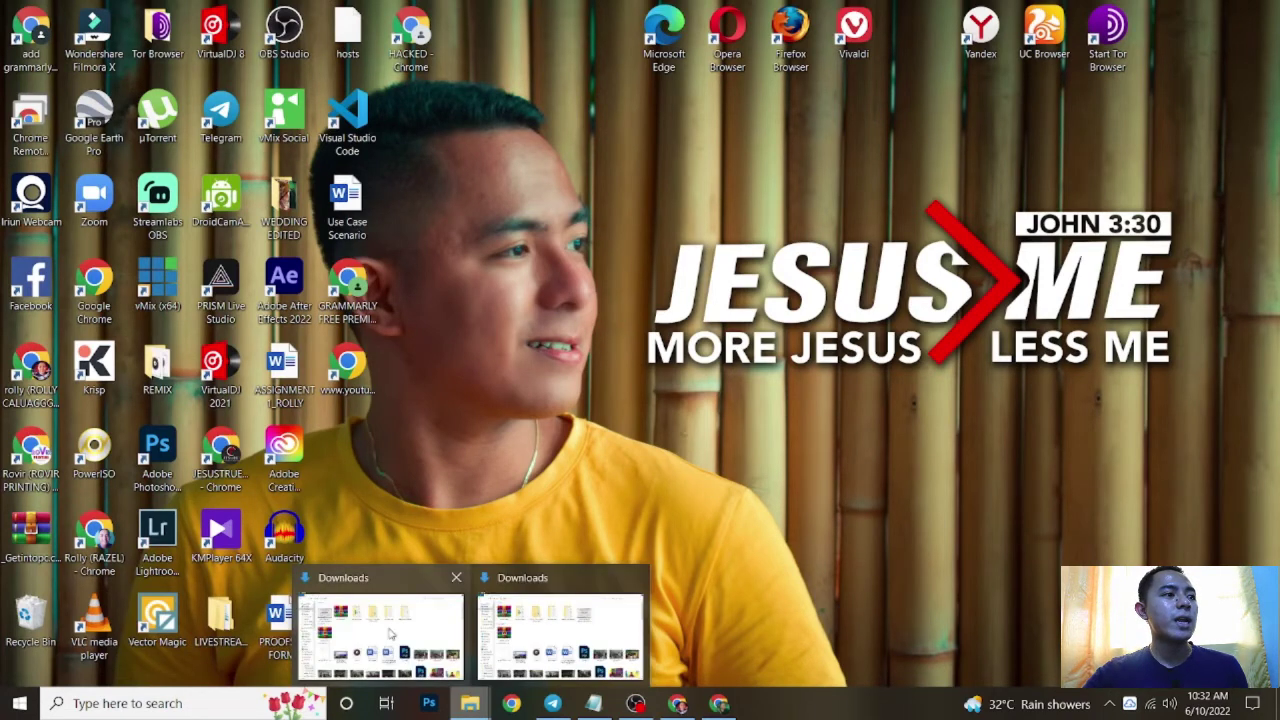
Reopen Performance Options by searching for "appe", turn off Show thumbnails instead of icons, and apply the change.
{"action": "key", "text": "super"}
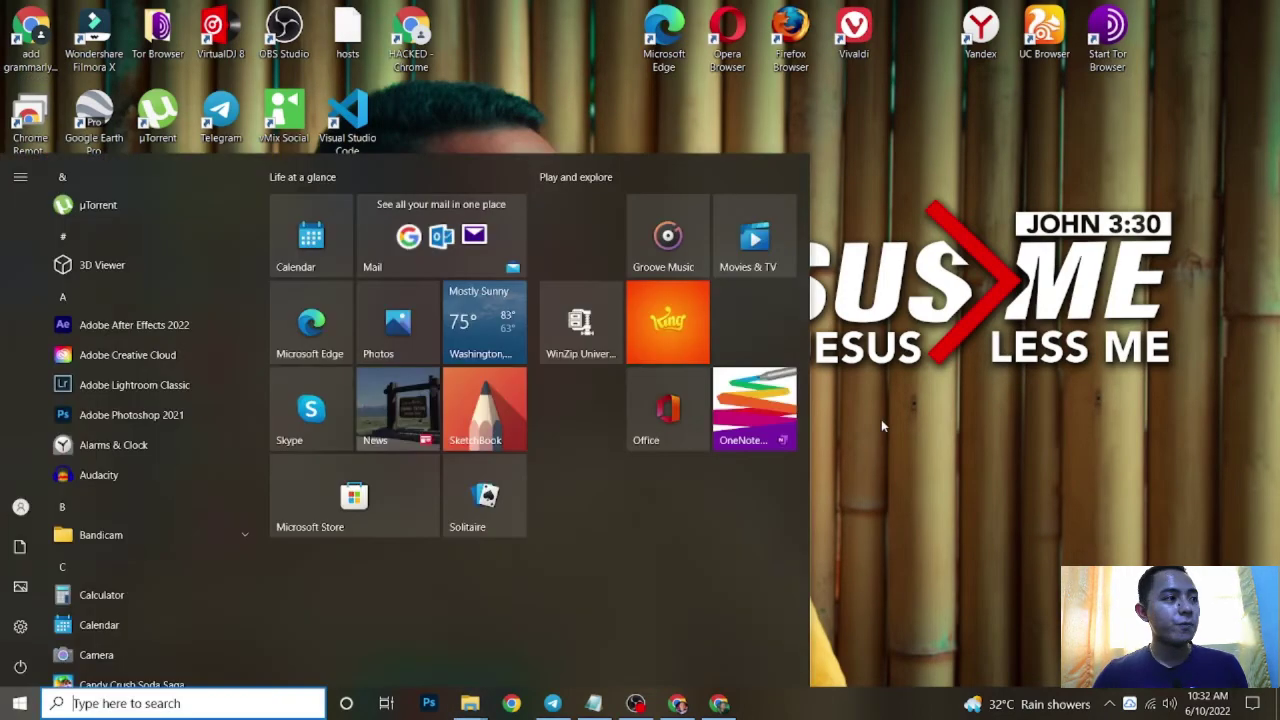
{"action": "type", "text": "appe"}
{"action": "key", "text": "Return"}
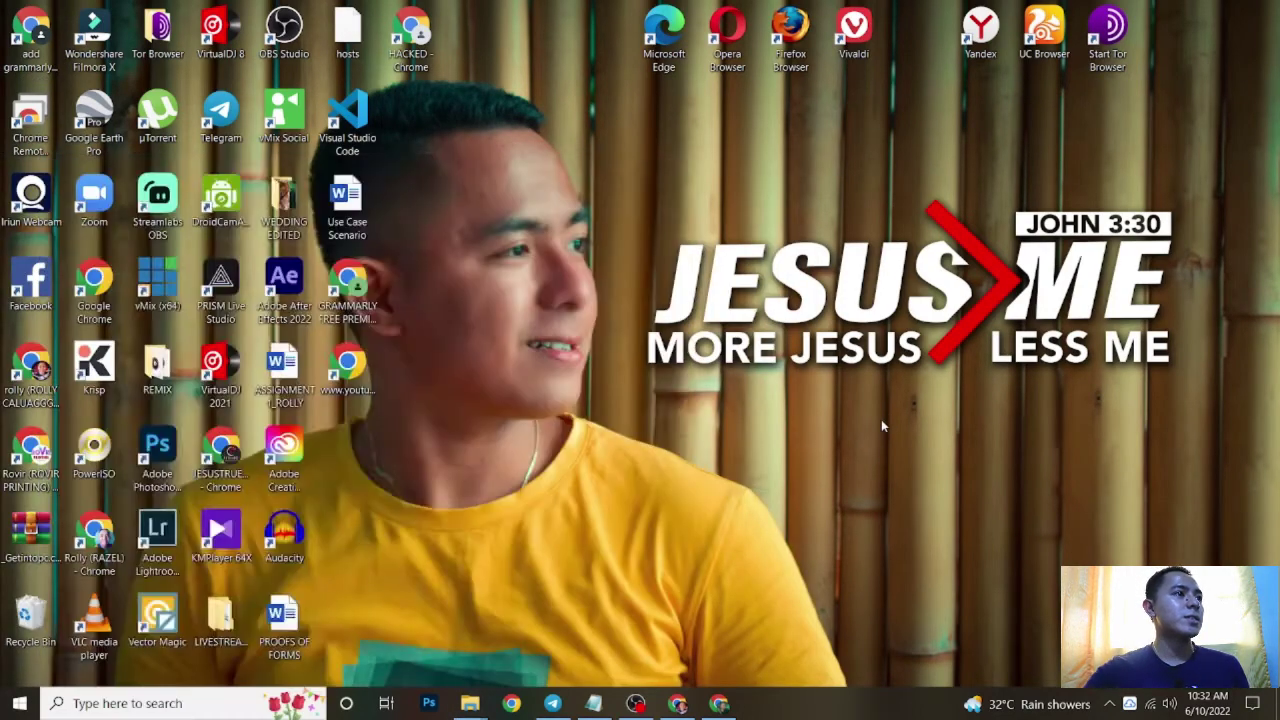
{"action": "left_click_drag", "start_coordinate": [300, 135], "coordinate": [758, 98]}
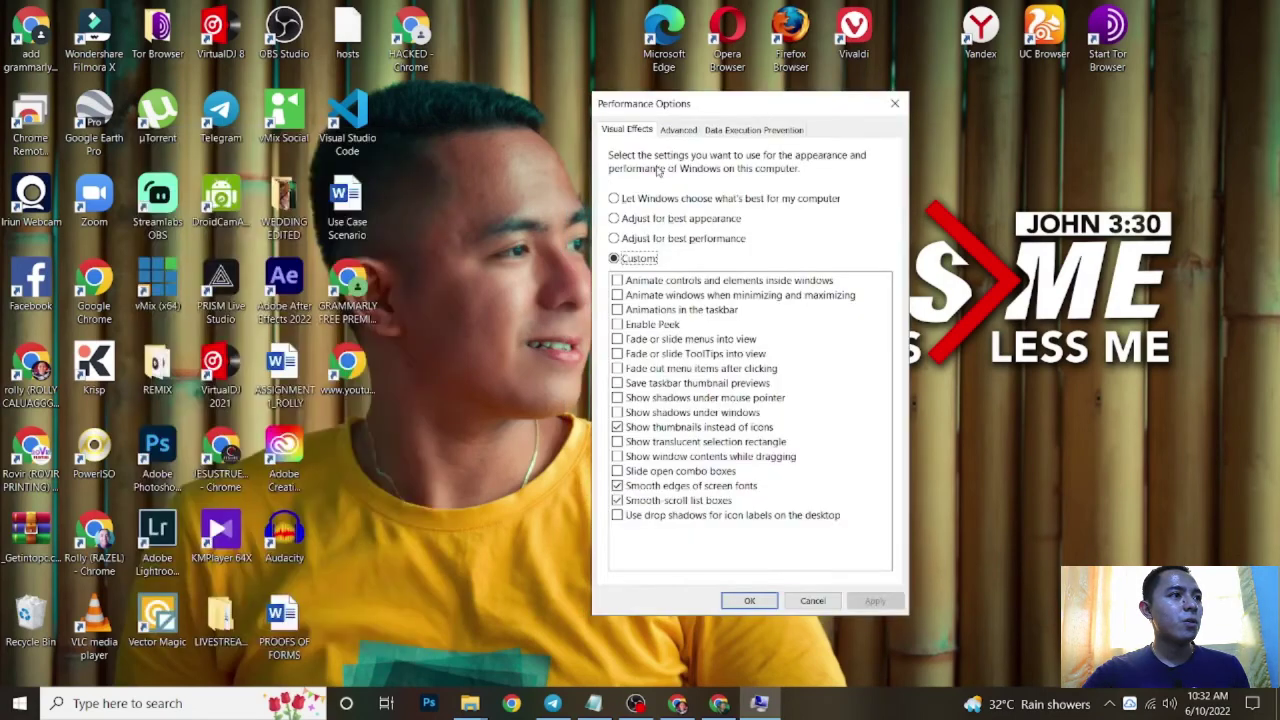
{"action": "left_click", "coordinate": [631, 428]}
{"action": "left_click", "coordinate": [875, 600]}
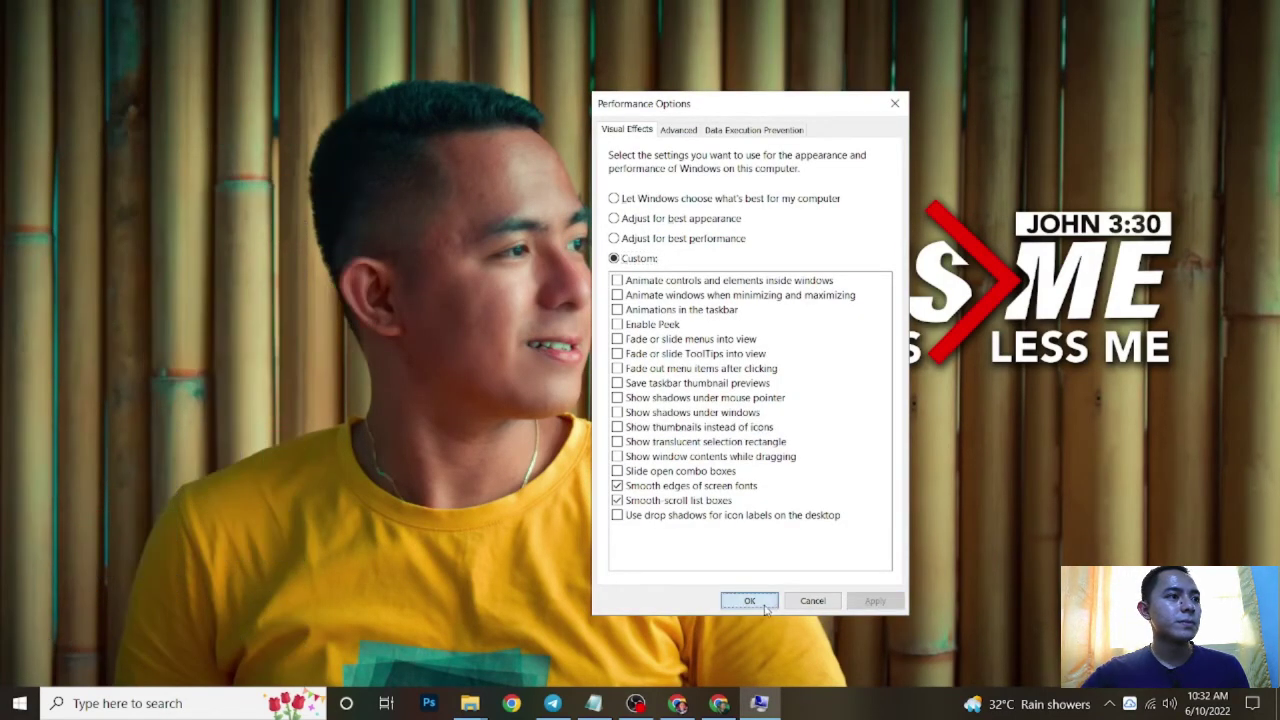
{"action": "left_click", "coordinate": [749, 600]}
Return to the Downloads folder and look through its files to examine how pictures and videos display without thumbnails.
{"action": "mouse_move", "coordinate": [470, 703]}
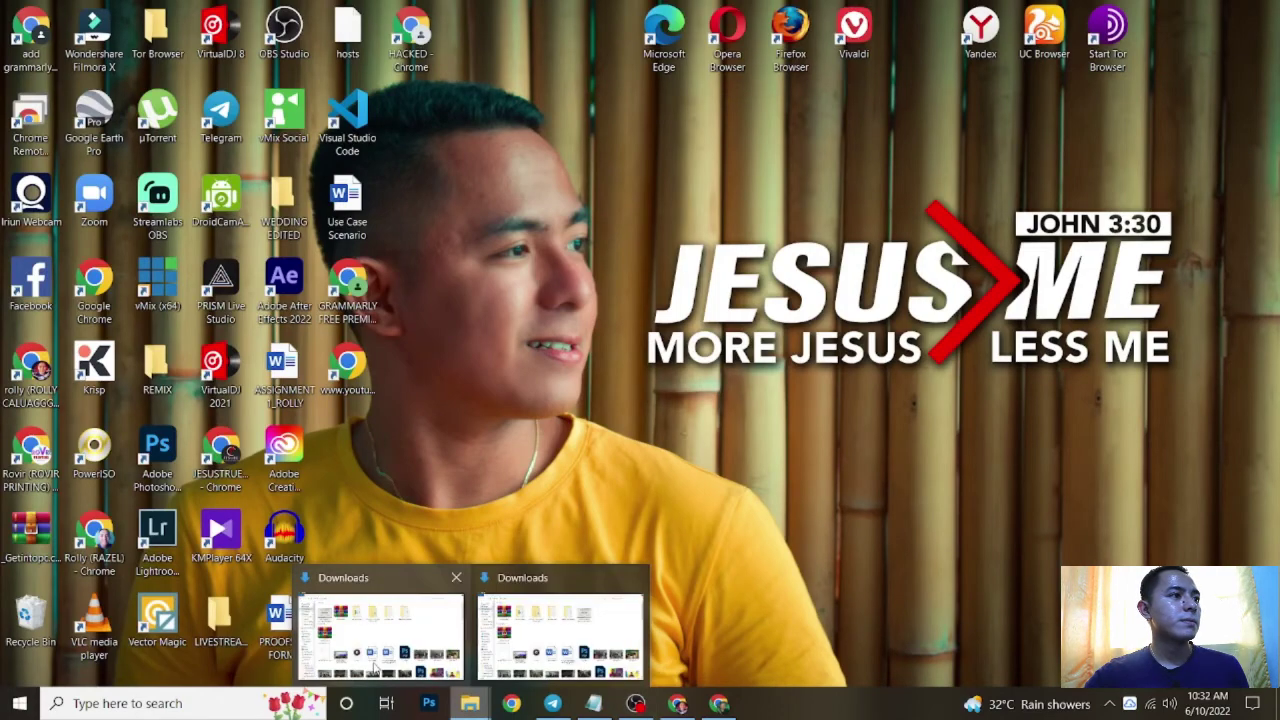
{"action": "left_click", "coordinate": [374, 668]}
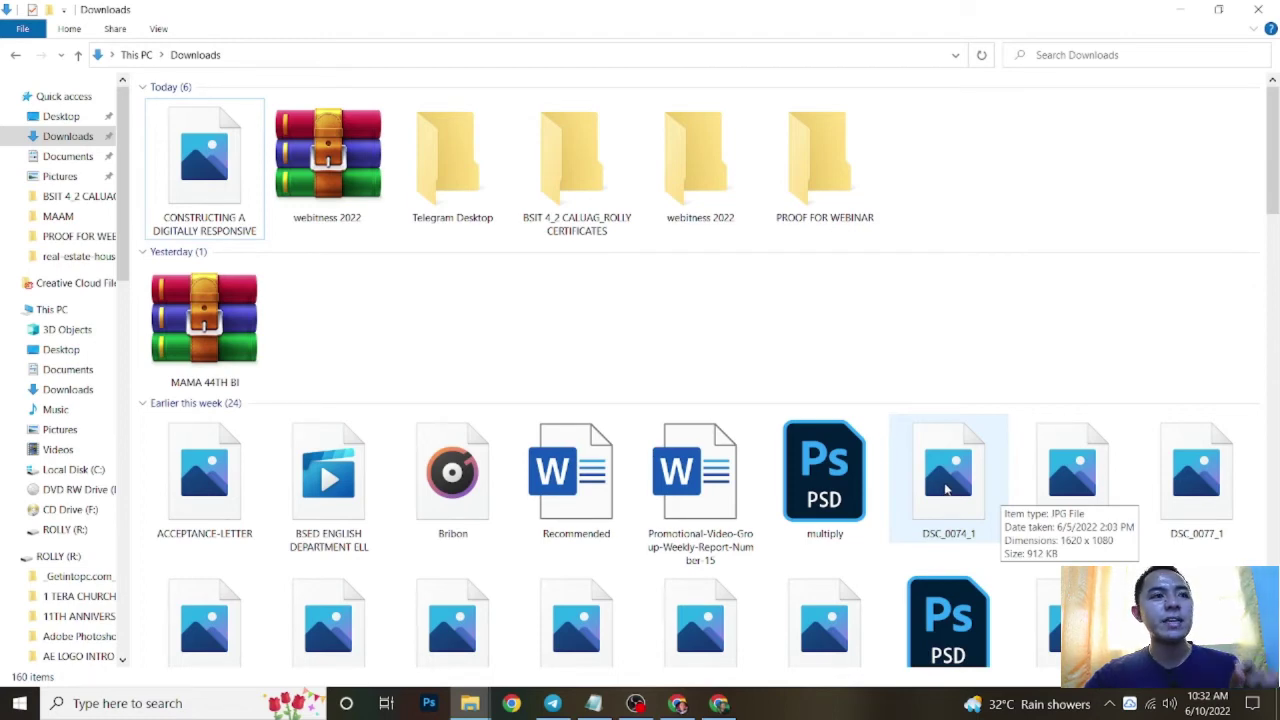
{"action": "scroll", "coordinate": [946, 488], "scroll_direction": "down", "scroll_amount": 10}
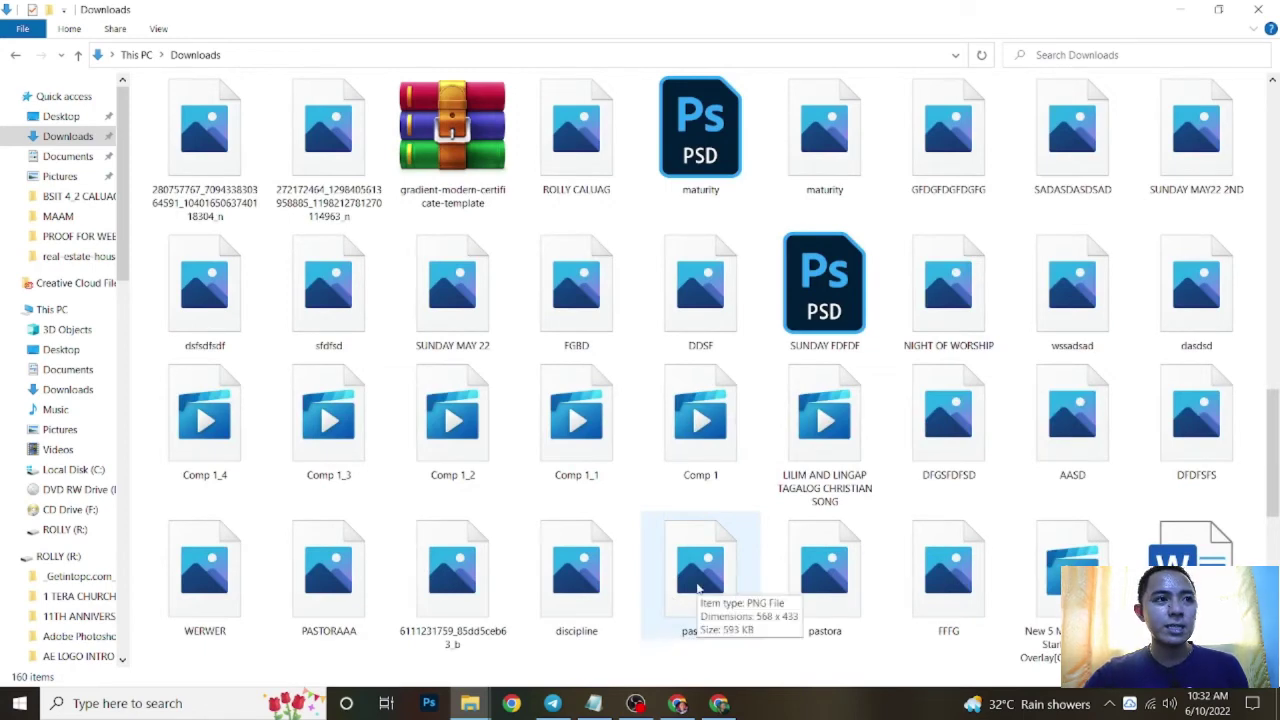
Reopen Performance Options by searching for "appe", turn on Show thumbnails instead of icons, and apply the change.
{"action": "scroll", "coordinate": [698, 588], "scroll_direction": "up", "scroll_amount": 15}
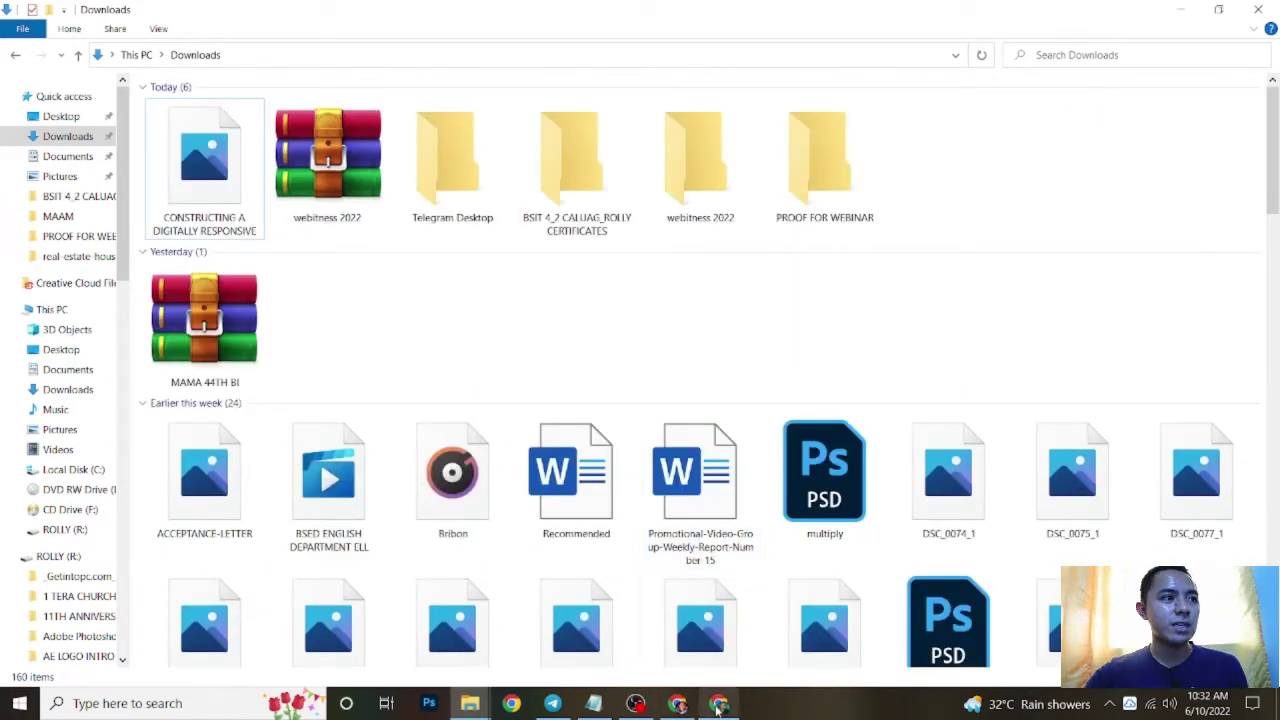
{"action": "key", "text": "super"}
{"action": "type", "text": "appe"}
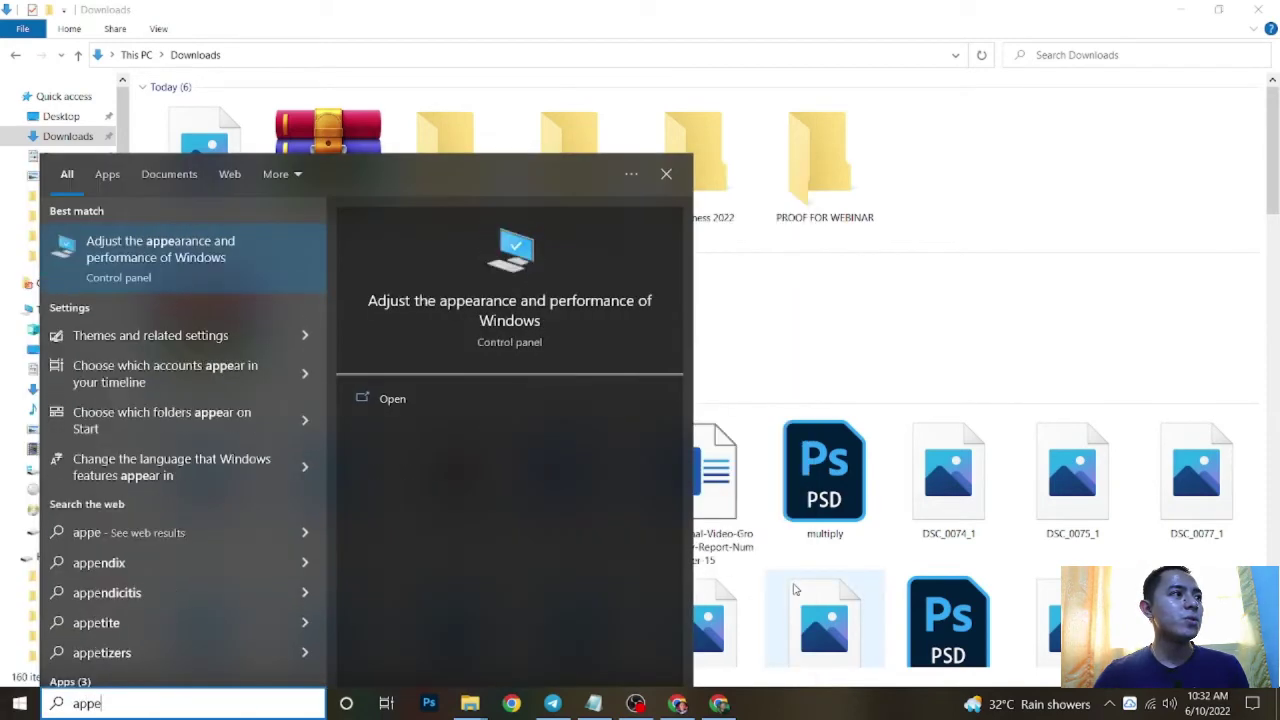
{"action": "key", "text": "Return"}
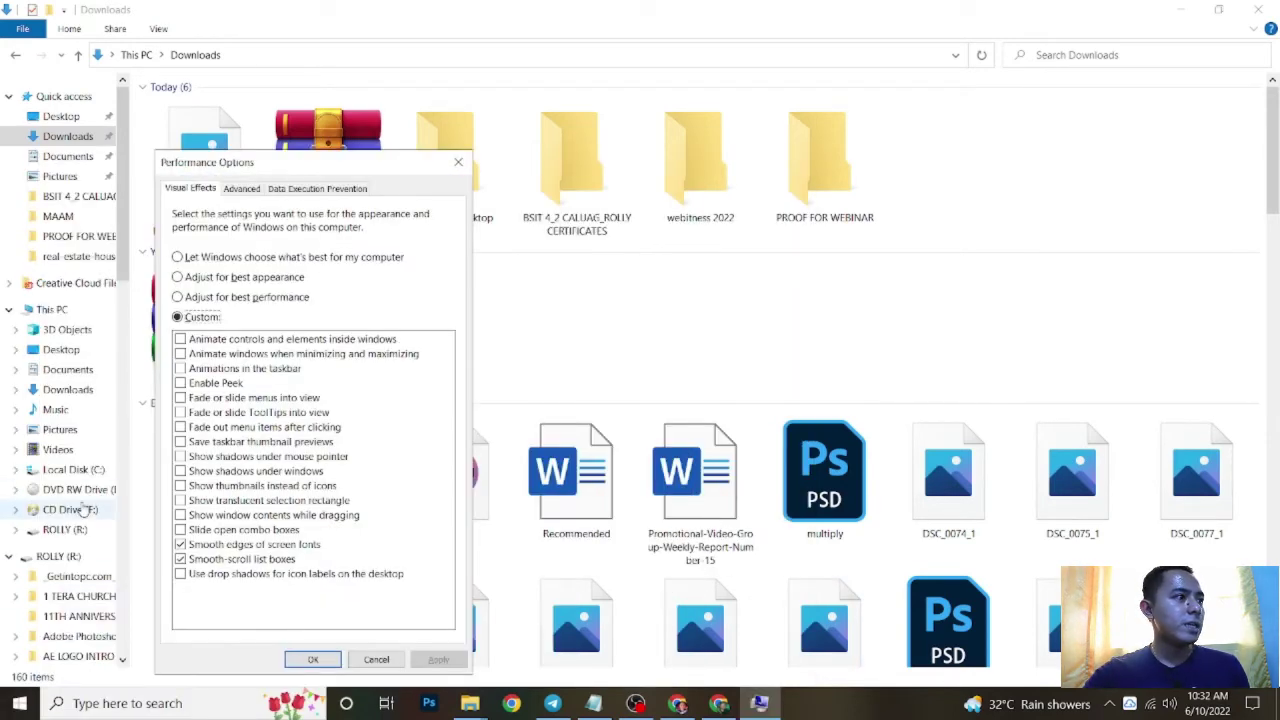
{"action": "left_click", "coordinate": [181, 486]}
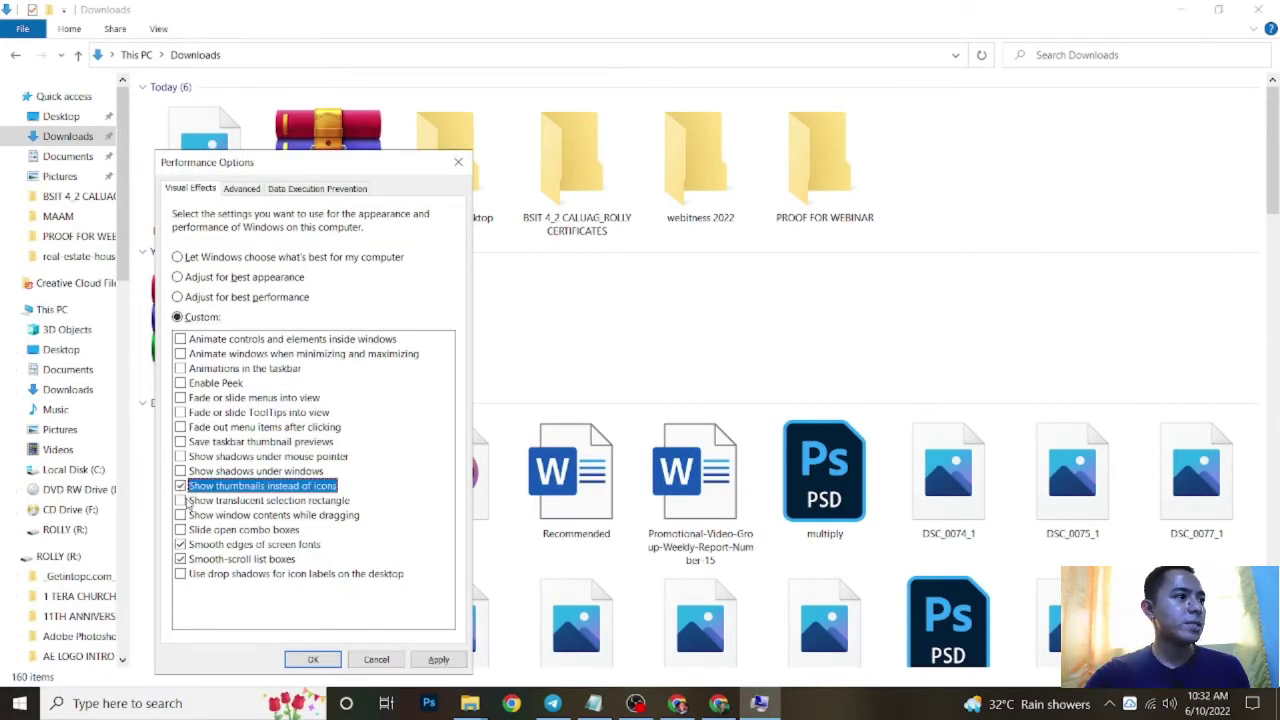
{"action": "left_click", "coordinate": [438, 659]}
{"action": "left_click", "coordinate": [313, 660]}
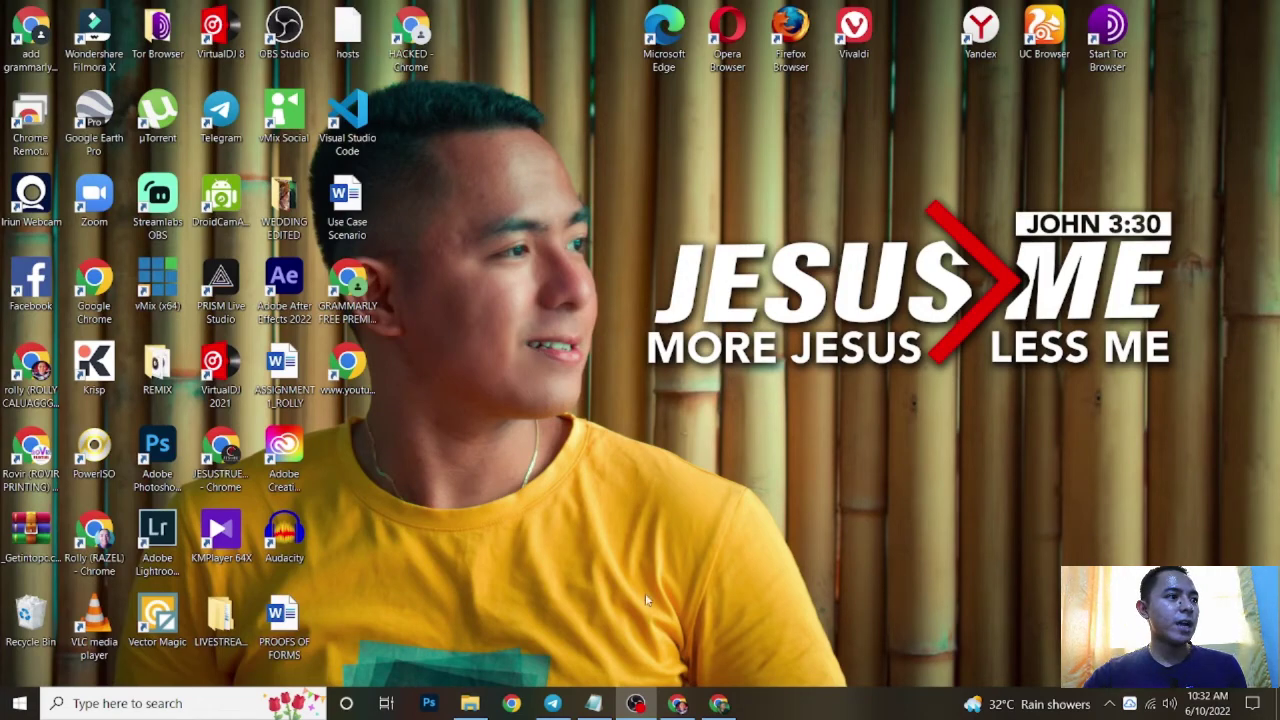
Go to This PC in File Explorer and open the drive optimization tool from the properties of Local Disk (C:).
{"action": "left_click", "coordinate": [488, 707]}
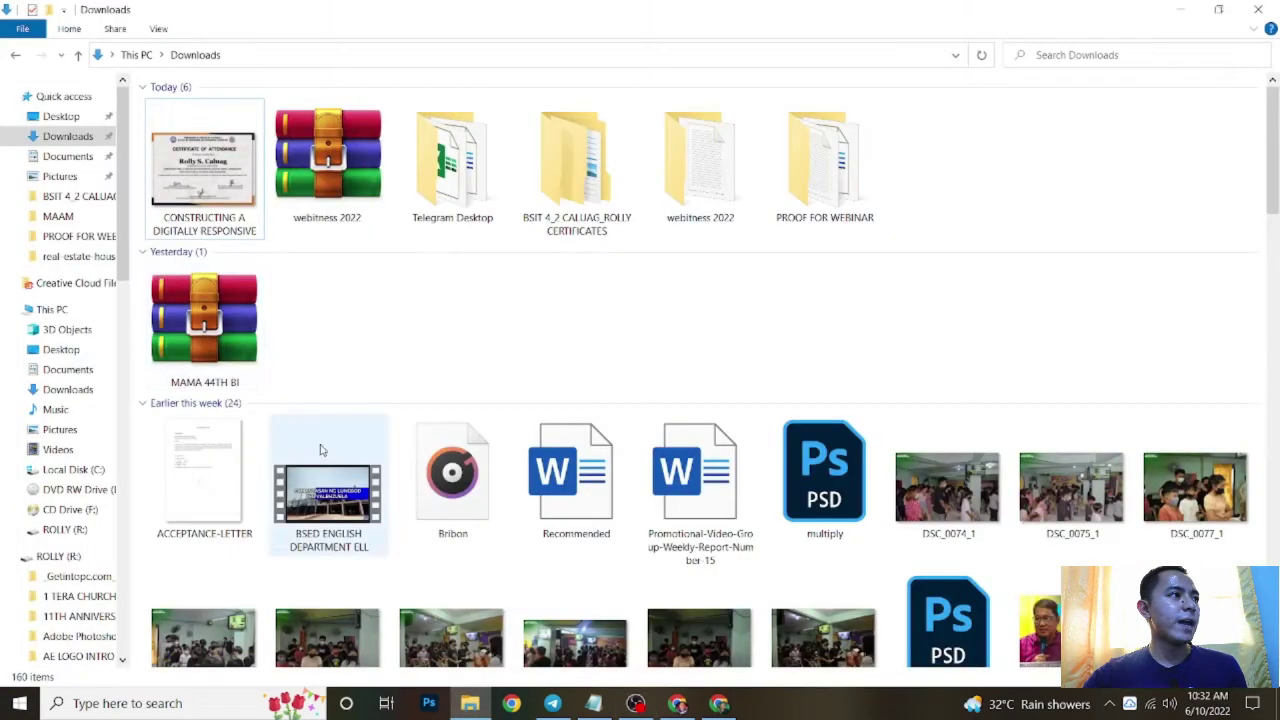
{"action": "left_click", "coordinate": [80, 316]}
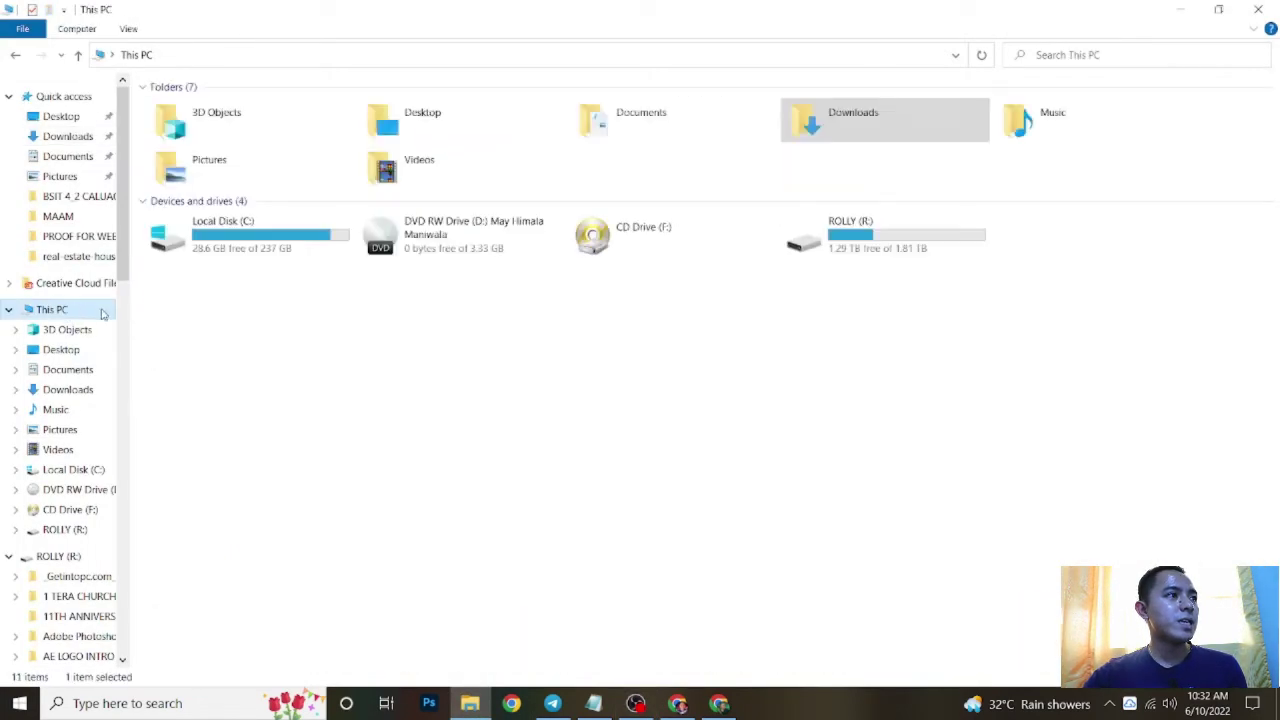
{"action": "left_click", "coordinate": [272, 252]}
{"action": "right_click", "coordinate": [286, 235]}
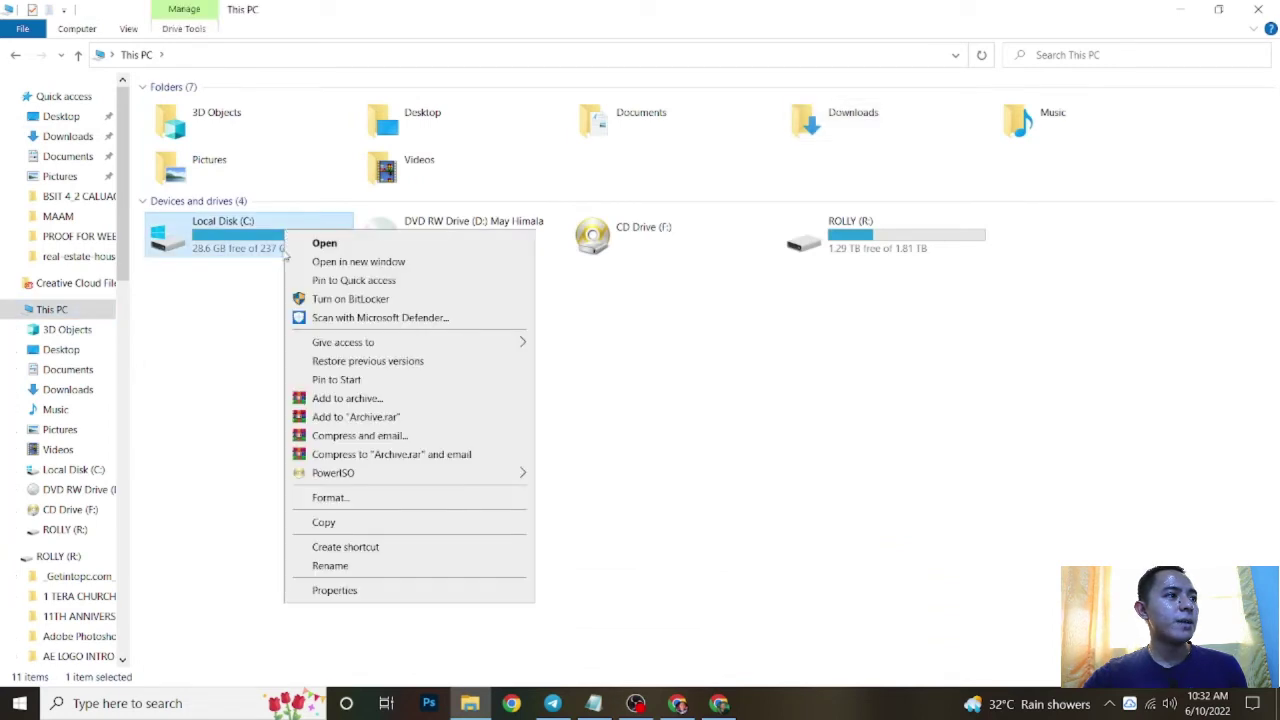
{"action": "left_click", "coordinate": [350, 594]}
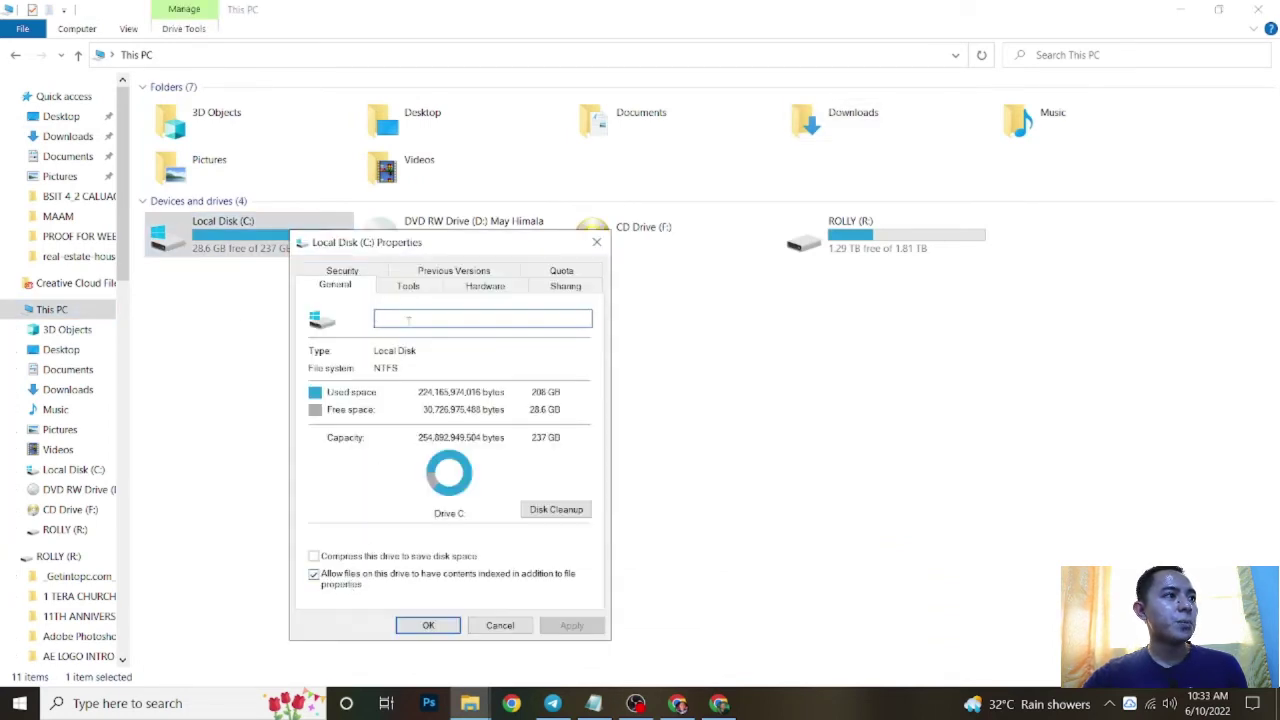
{"action": "left_click", "coordinate": [407, 292]}
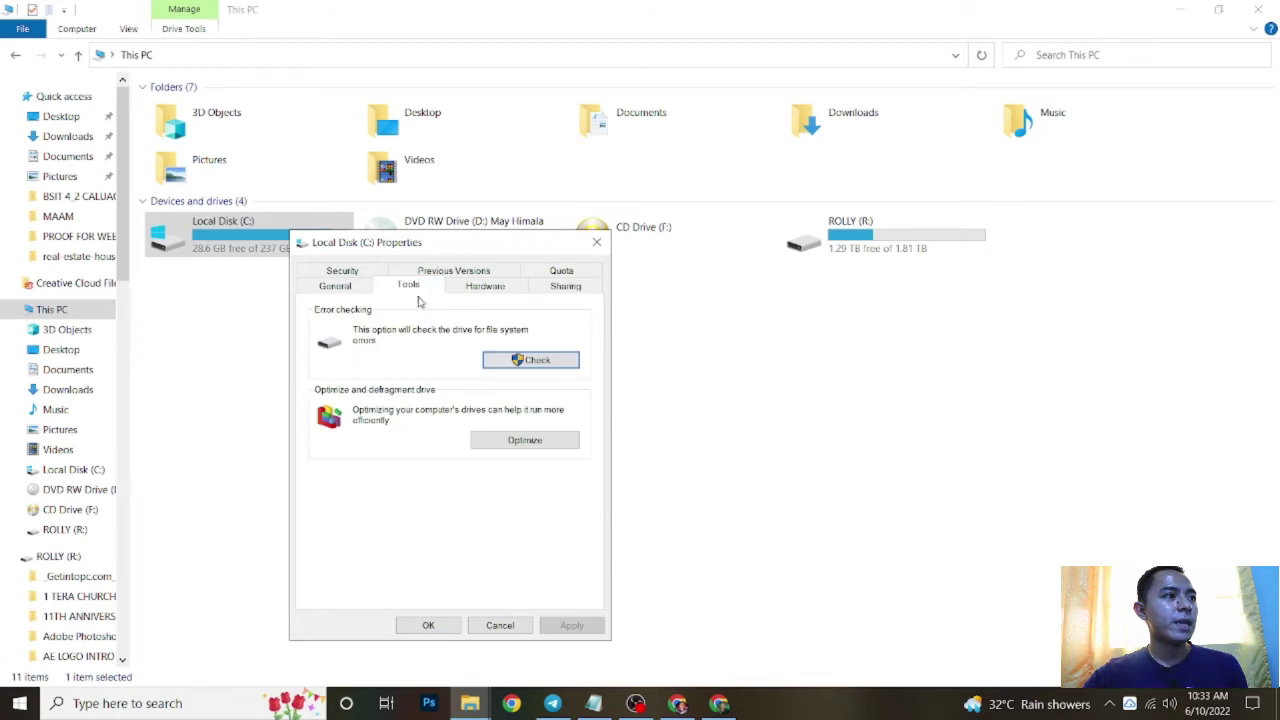
{"action": "left_click", "coordinate": [535, 442]}
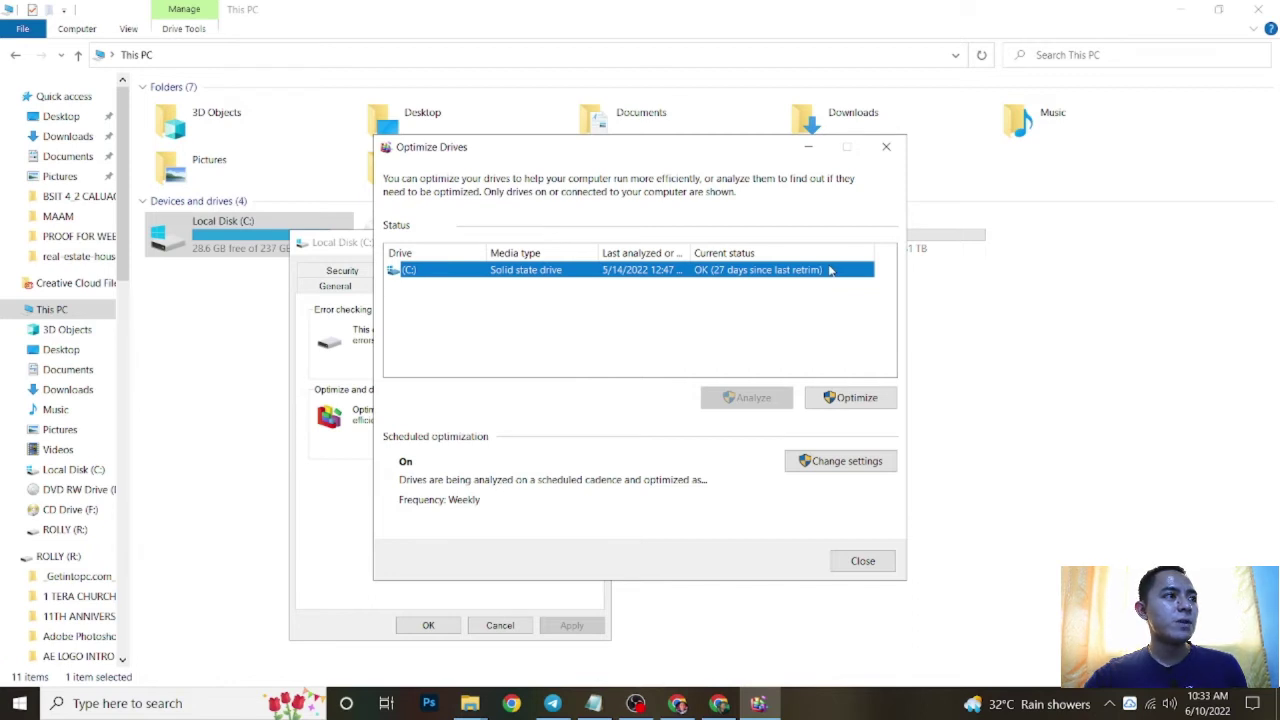
Optimize solid state drive C:, then close the Optimize Drives and drive properties windows.
{"action": "left_click", "coordinate": [568, 318]}
{"action": "left_click", "coordinate": [548, 274]}
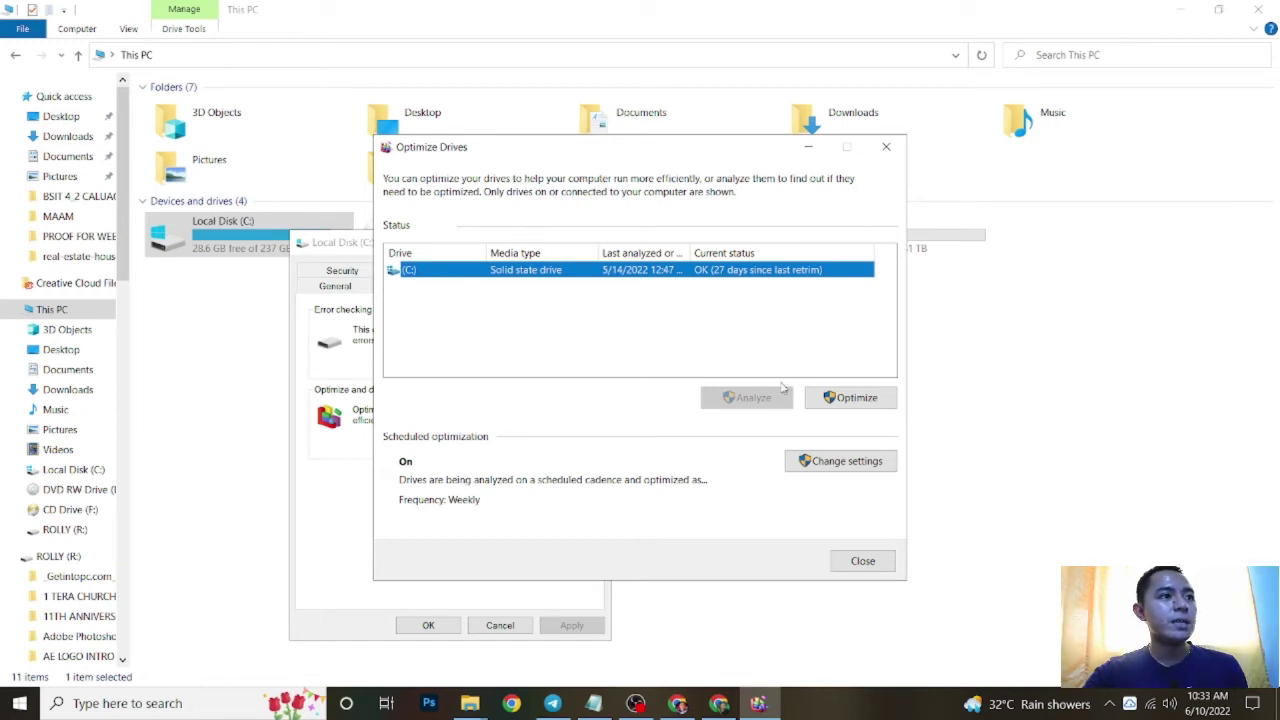
{"action": "left_click", "coordinate": [866, 399]}
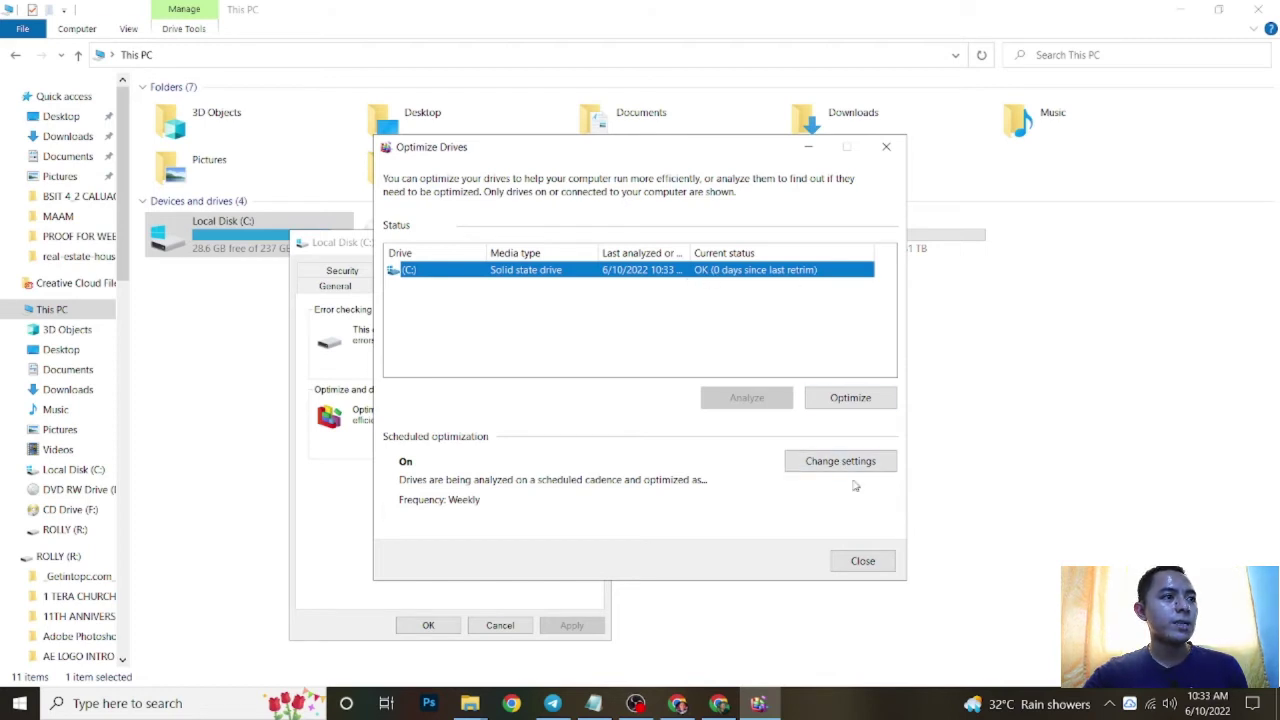
{"action": "left_click", "coordinate": [858, 561]}
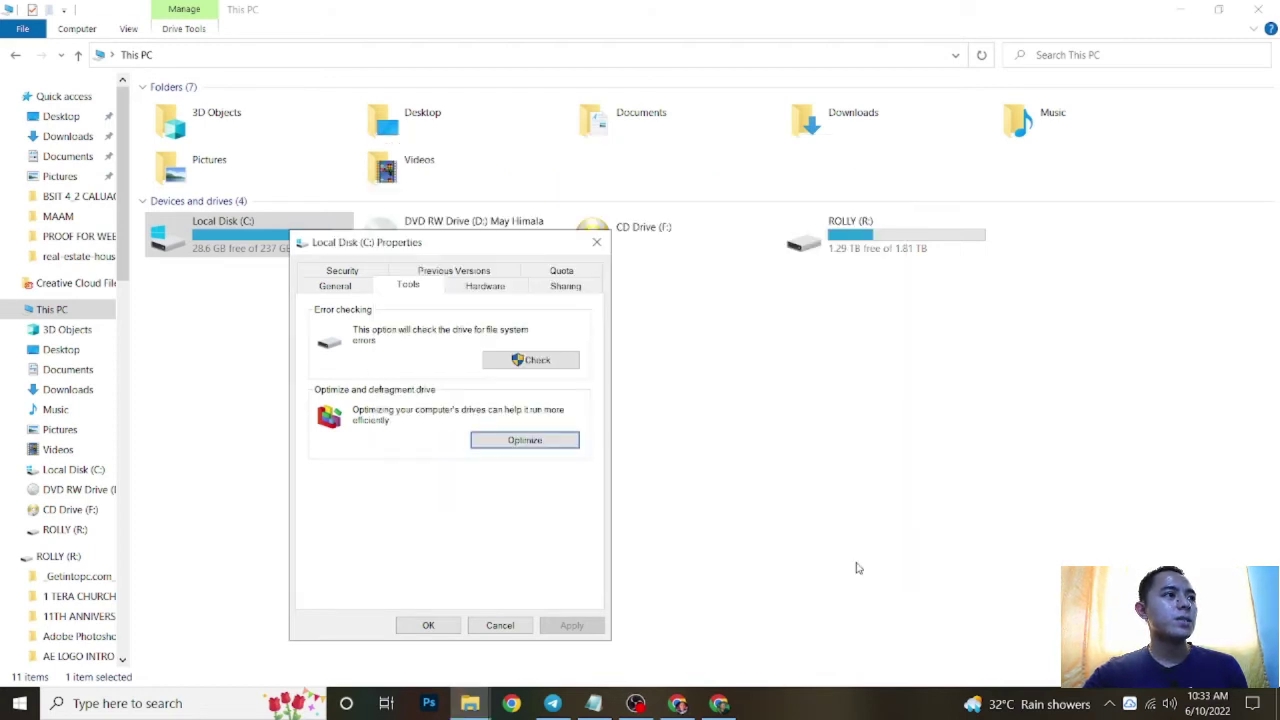
{"action": "left_click", "coordinate": [597, 242]}
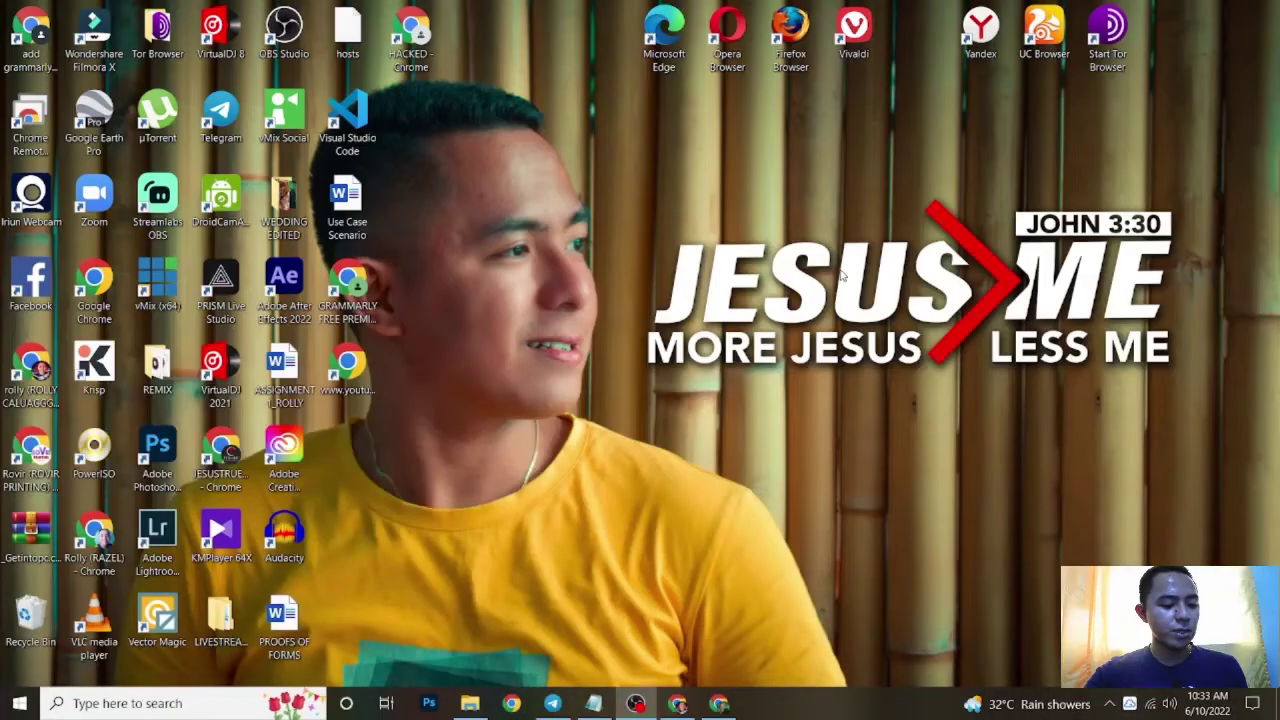
Search for "regist" and open the Registry Editor.
{"action": "key", "text": "super"}
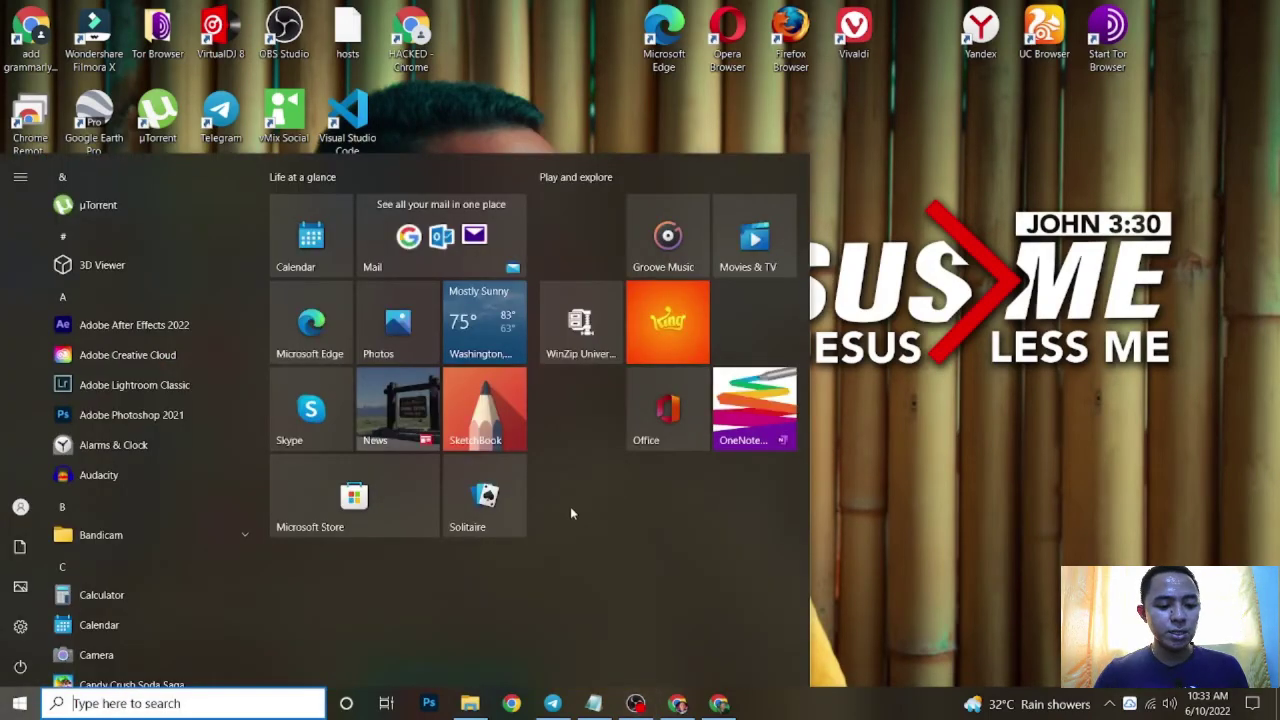
{"action": "type", "text": "regis"}
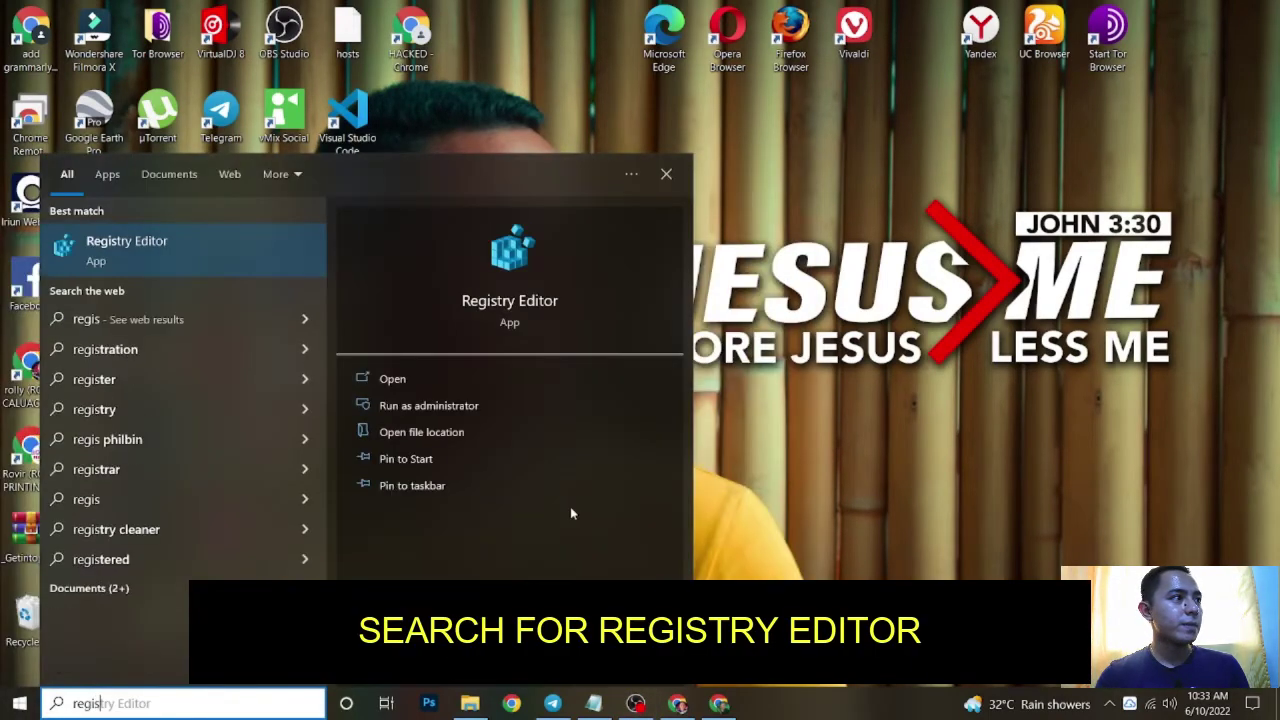
{"action": "type", "text": "t"}
{"action": "key", "text": "Return"}
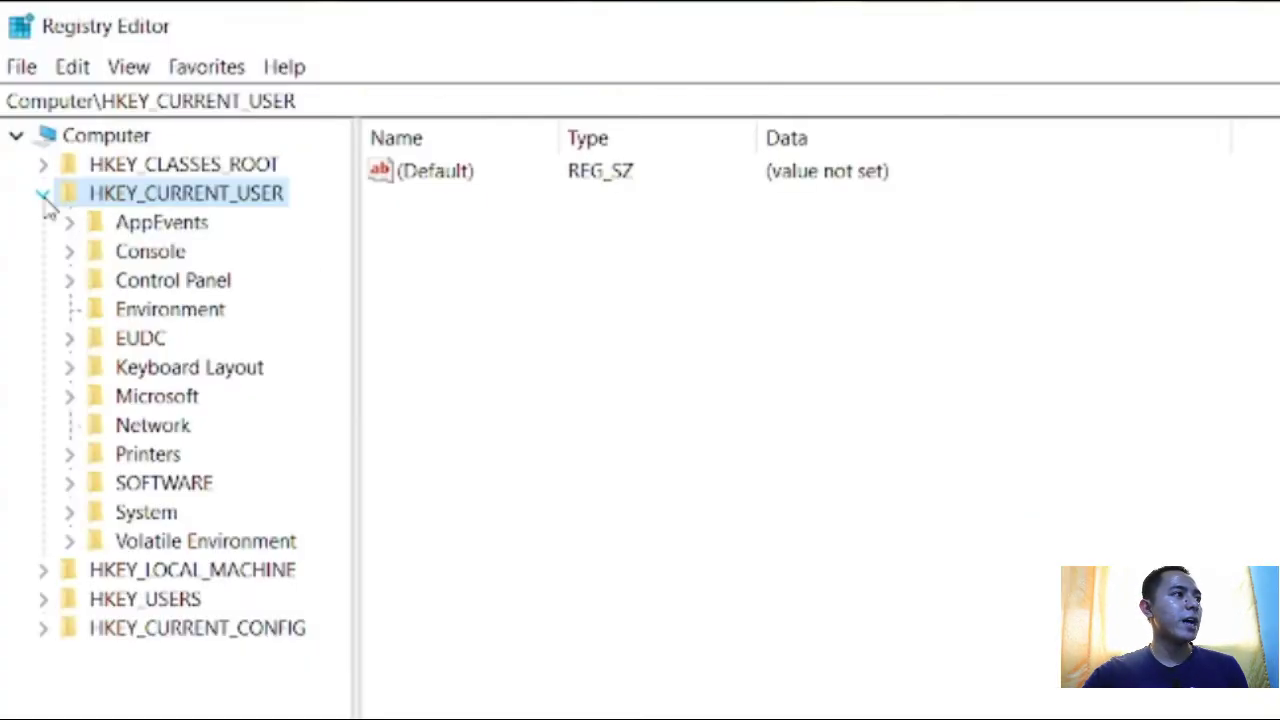
Navigate the registry tree to the key HKEY_CURRENT_USER\Control Panel\Mouse.
{"action": "left_click", "coordinate": [114, 184]}
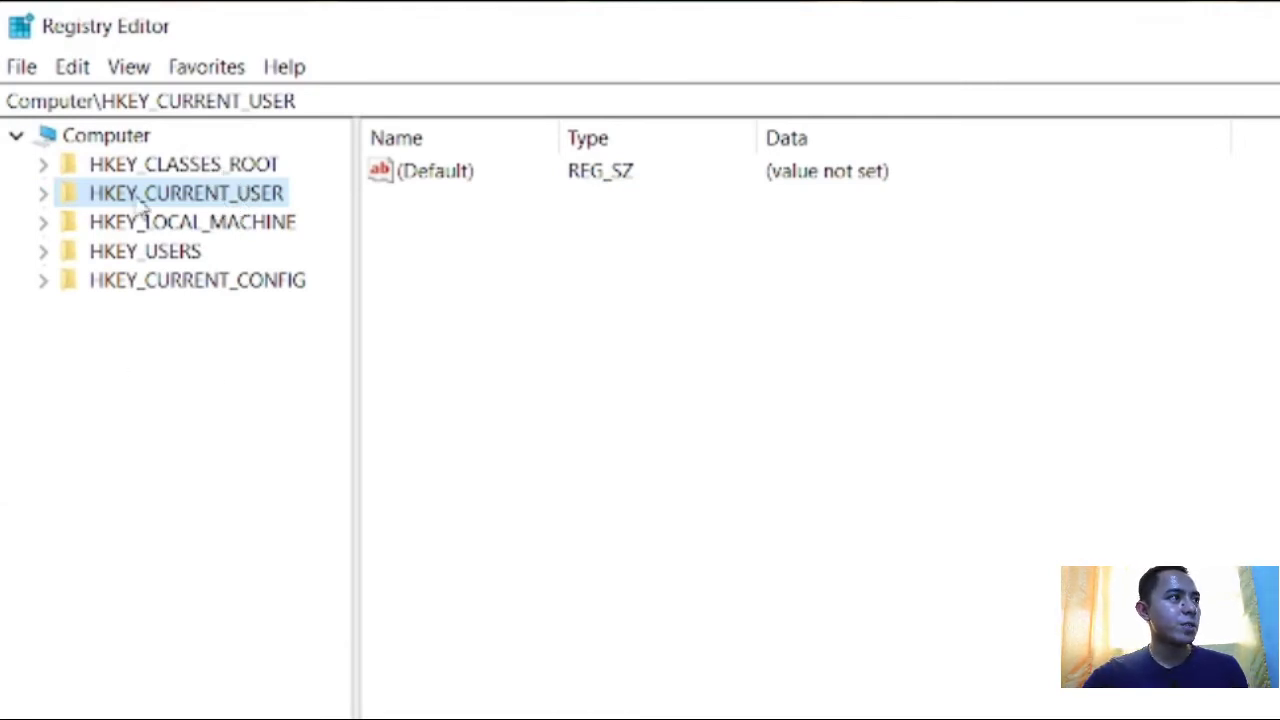
{"action": "left_click", "coordinate": [43, 194]}
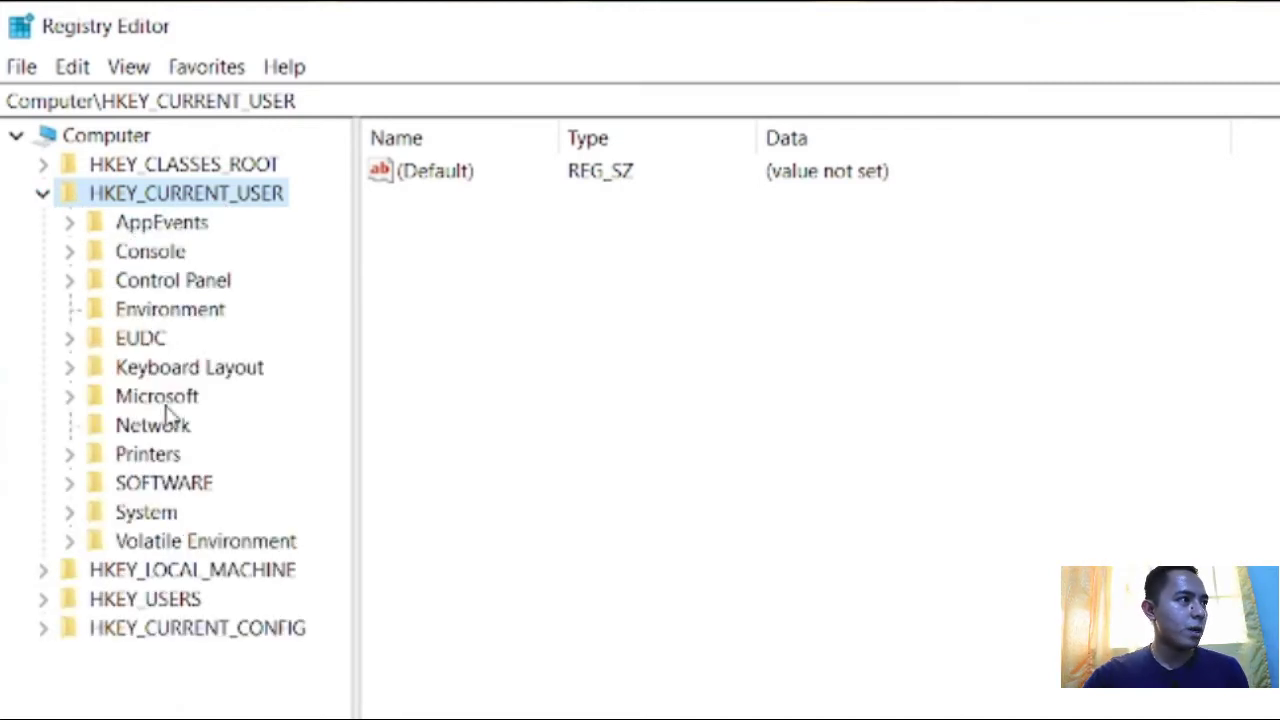
{"action": "left_click", "coordinate": [196, 286]}
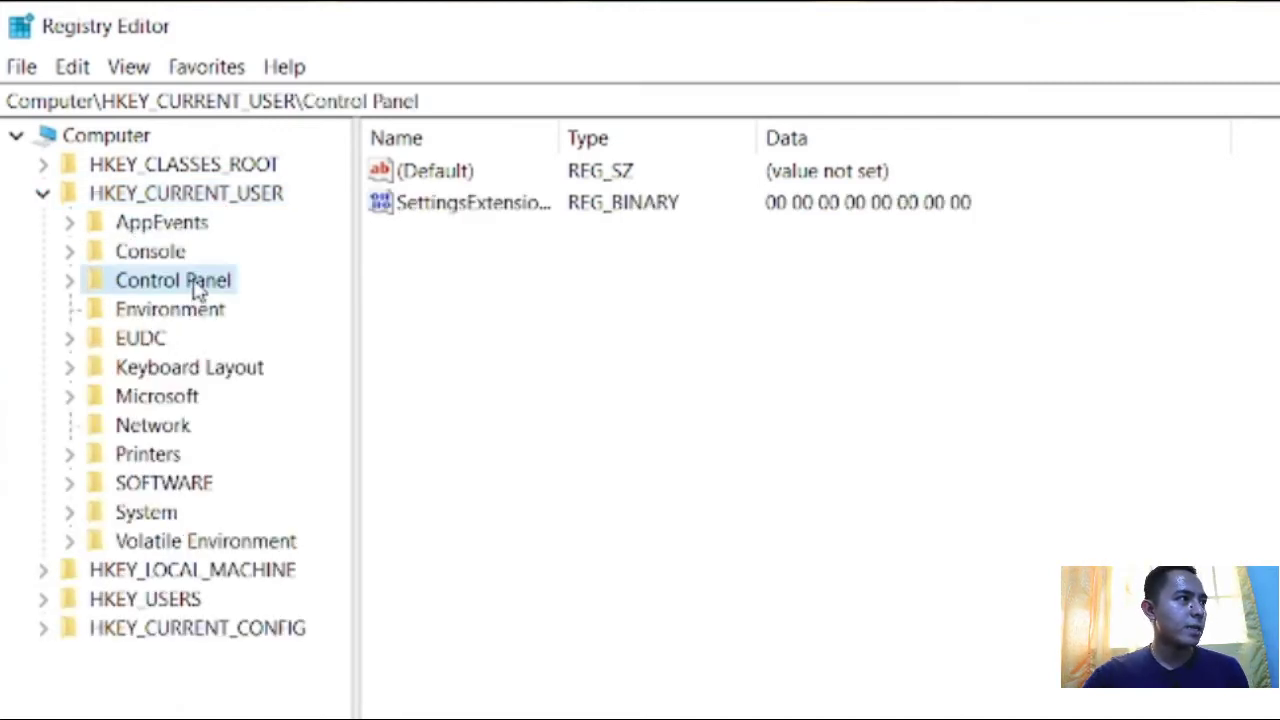
{"action": "left_click", "coordinate": [69, 282]}
{"action": "left_click", "coordinate": [172, 569]}
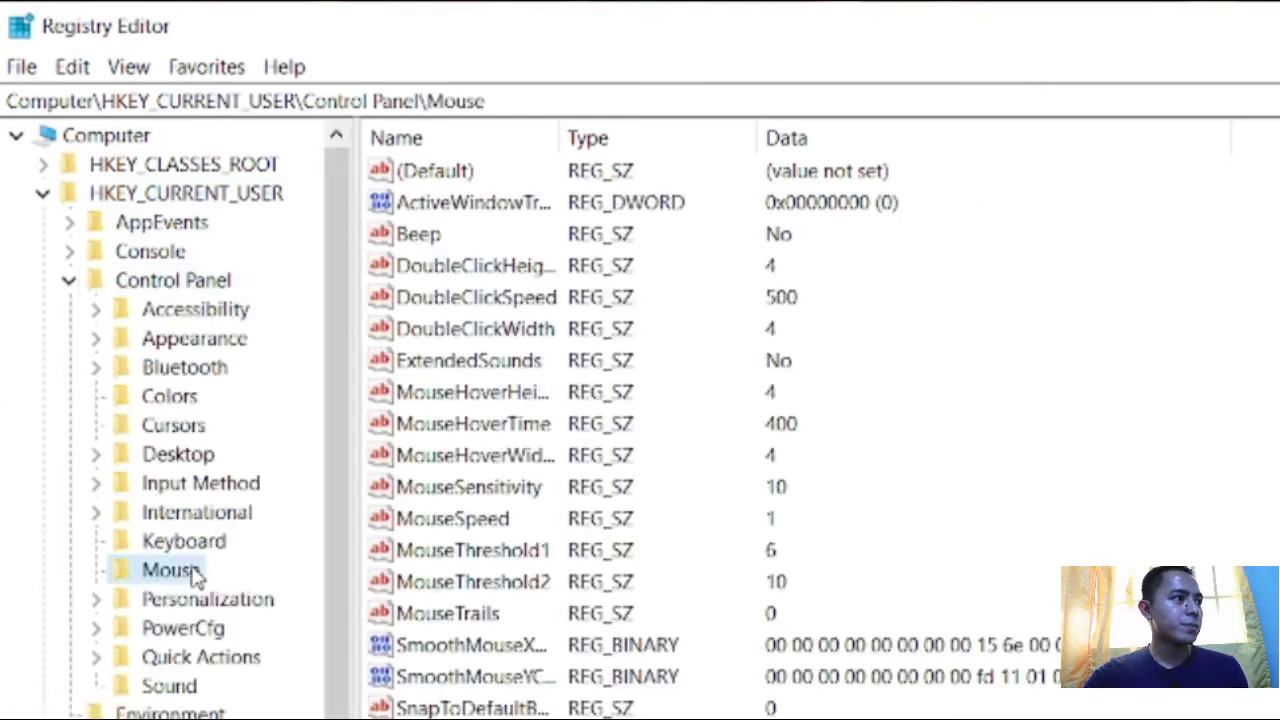
Set the value data of MouseHoverTime in the Mouse key to 20.
{"action": "left_click", "coordinate": [499, 438]}
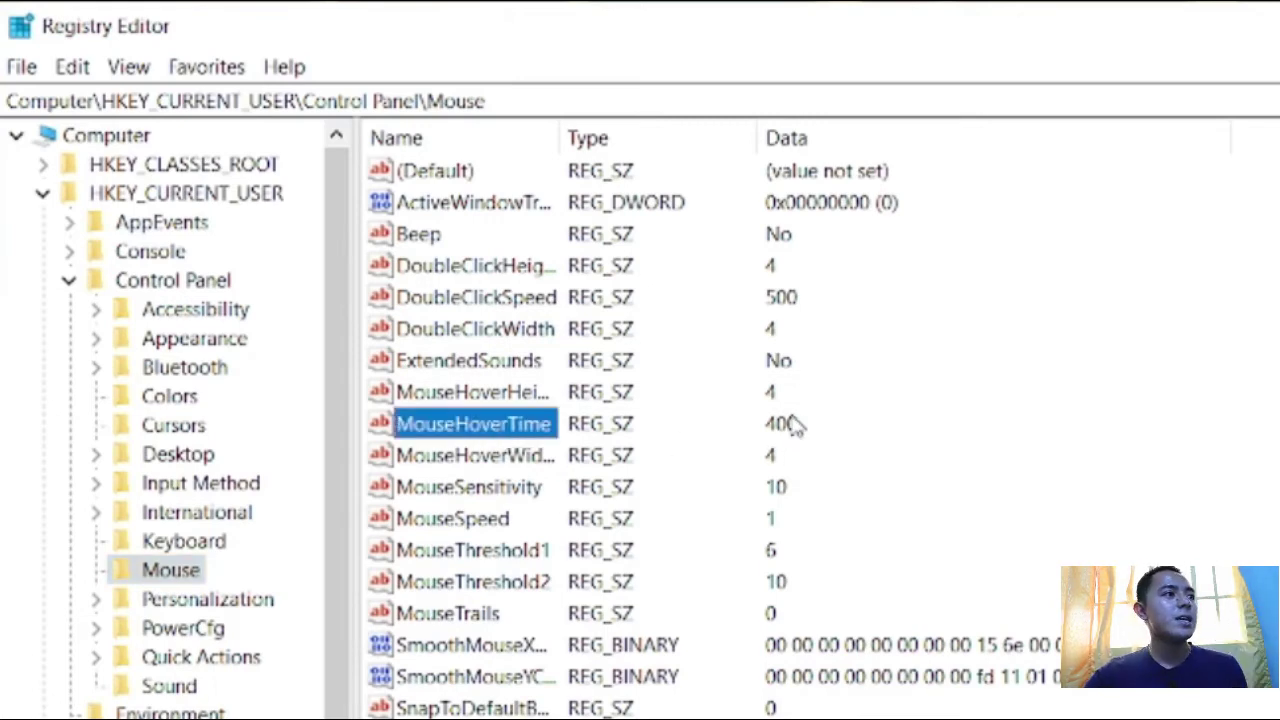
{"action": "right_click", "coordinate": [430, 427]}
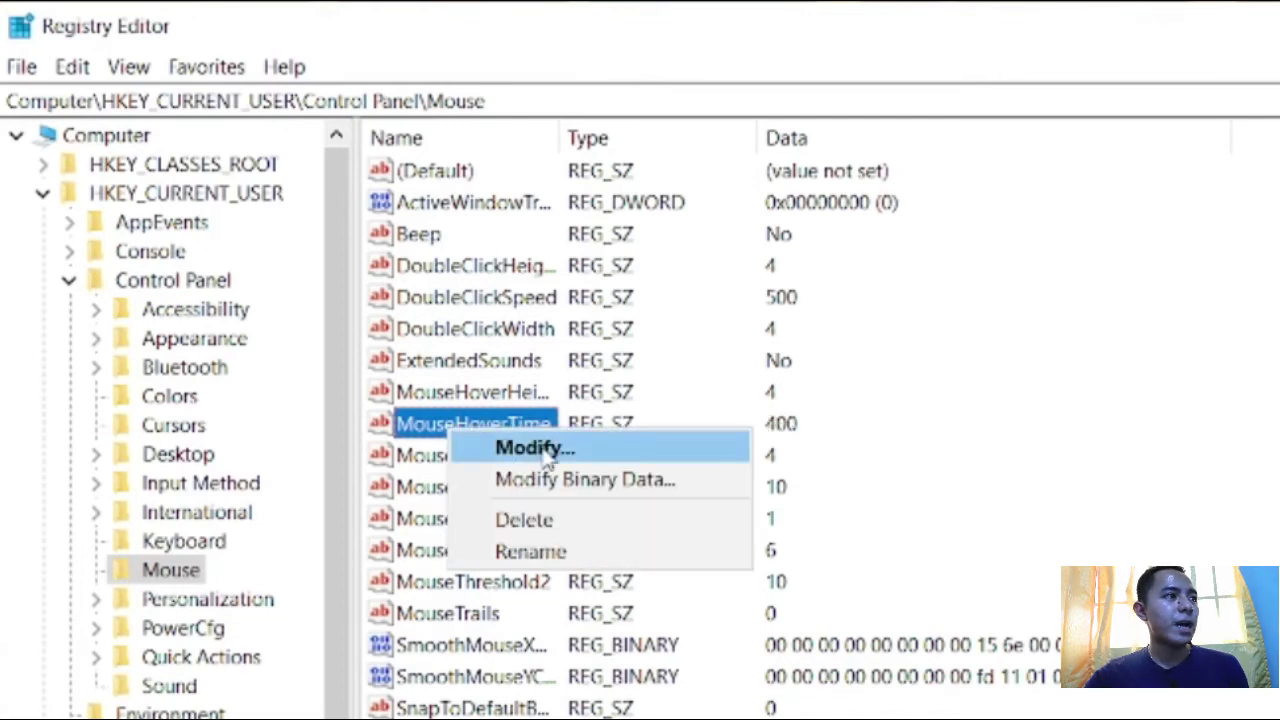
{"action": "left_click", "coordinate": [607, 449]}
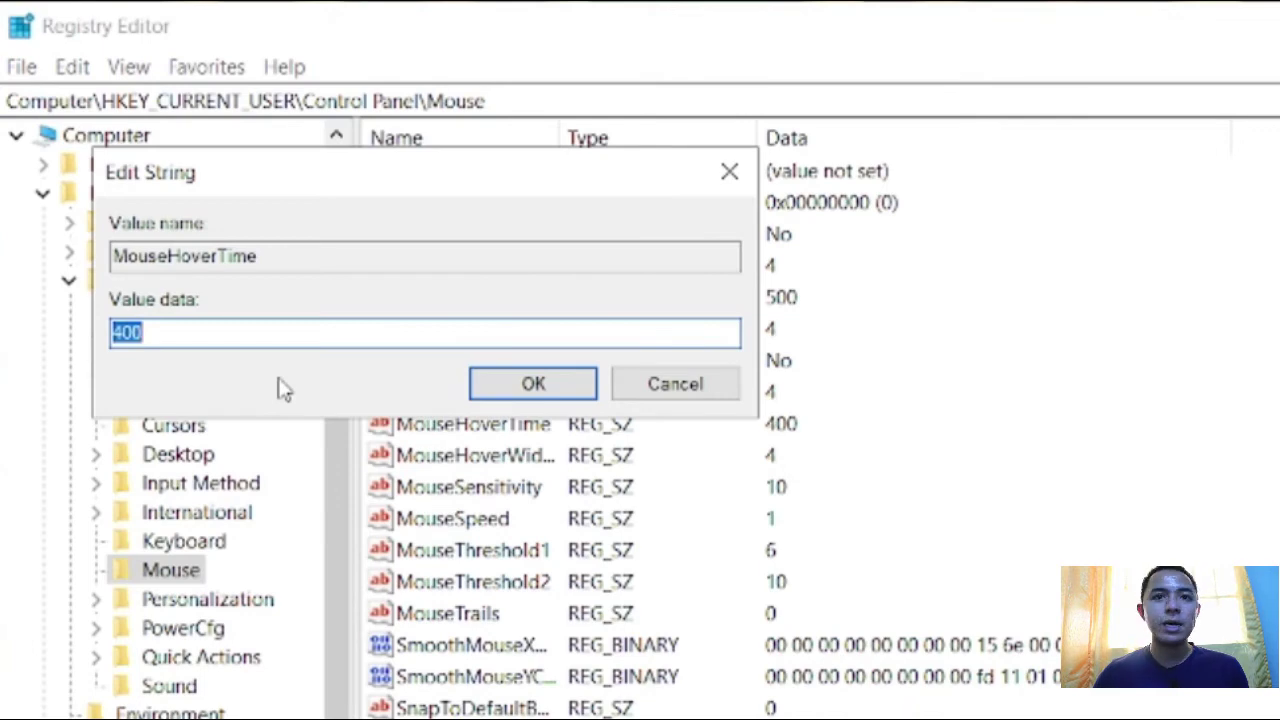
{"action": "type", "text": "20"}
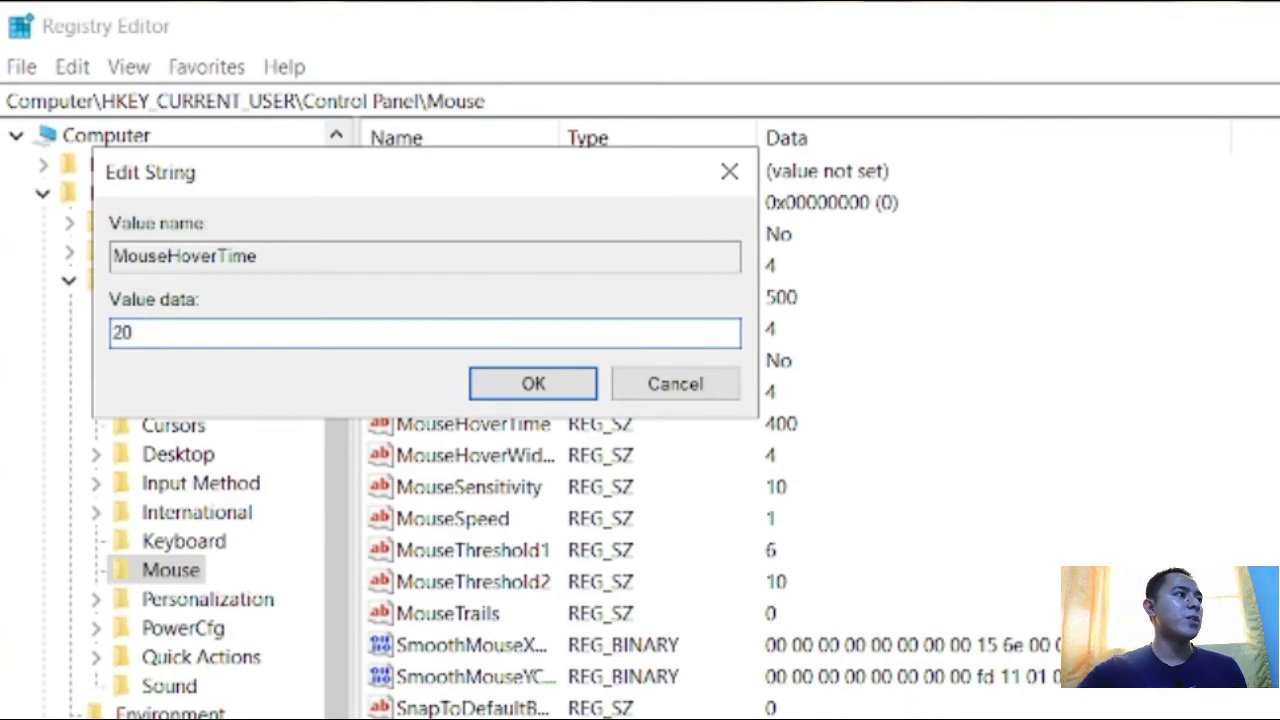
{"action": "left_click", "coordinate": [531, 388]}
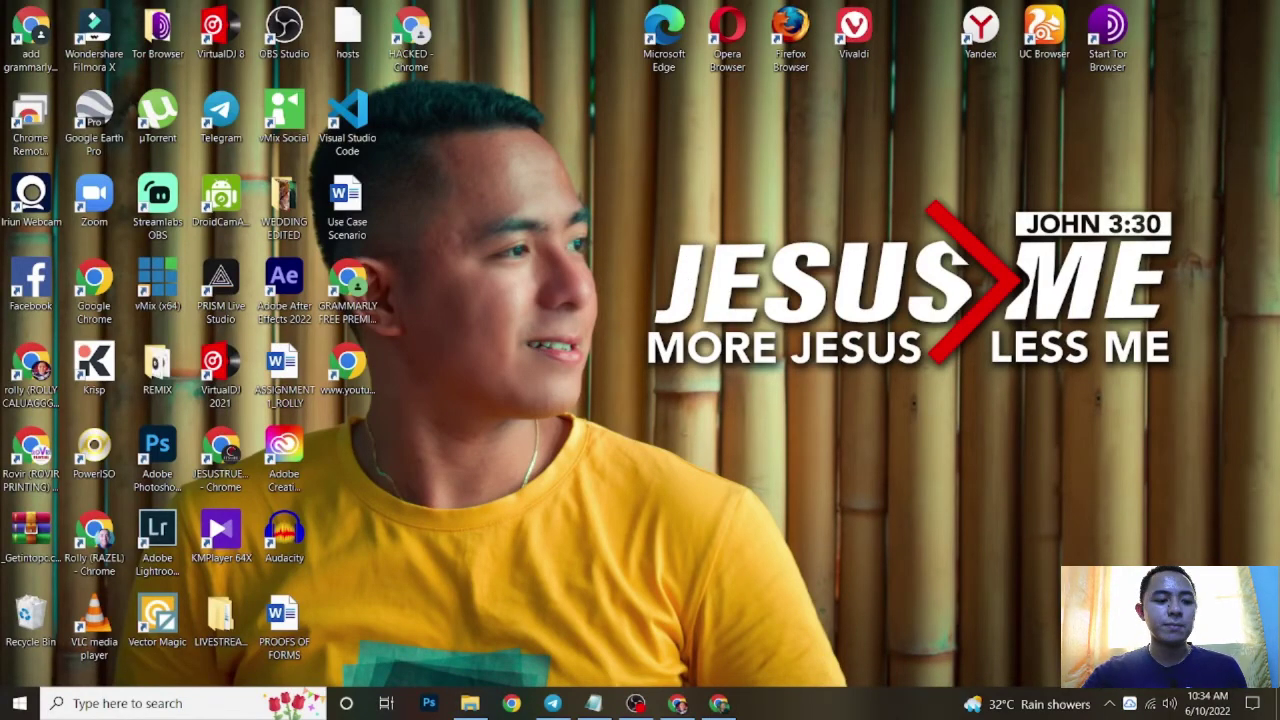
Search for "notepad" and open a blank Notepad document.
{"action": "key", "text": "super"}
{"action": "type", "text": "notepad"}
{"action": "key", "text": "Return"}
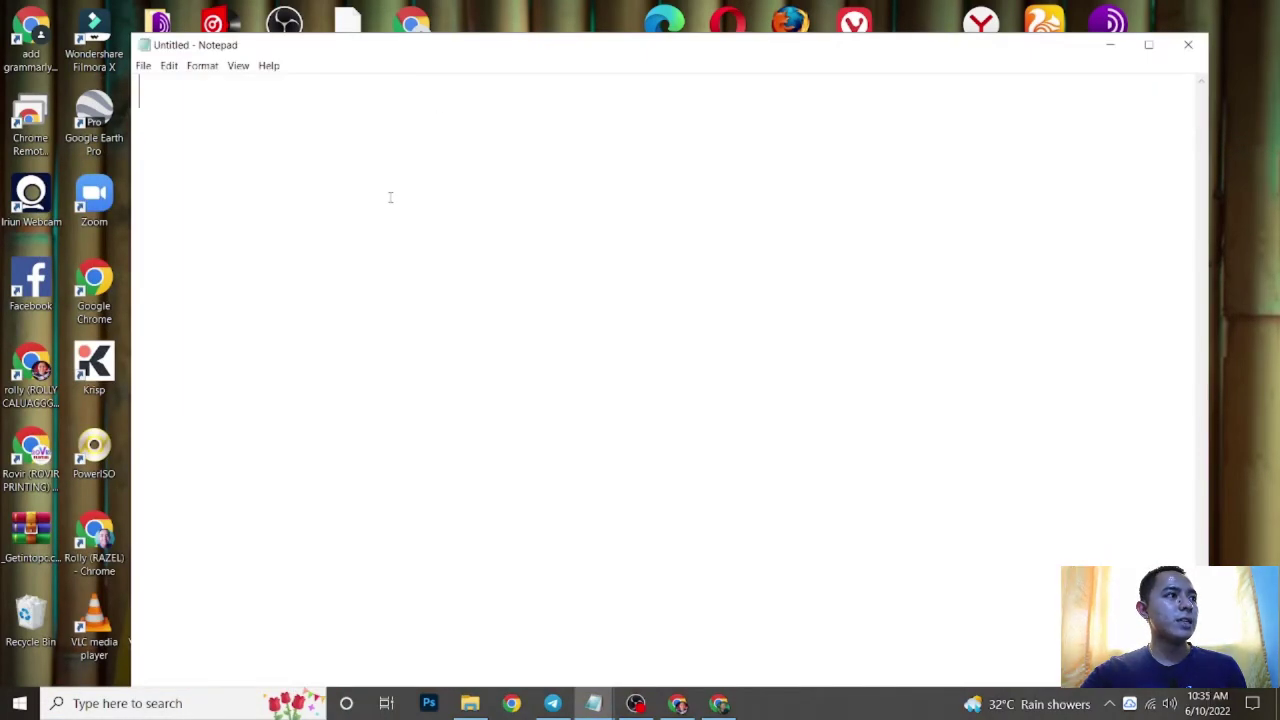
Write HDD and SSD in capitals on two separate lines of the document, in enlarged text.
{"action": "key", "text": "ctrl+plus"}
{"action": "key", "text": "ctrl+plus"}
{"action": "key", "text": "ctrl+plus"}
{"action": "type", "text": "hd"}
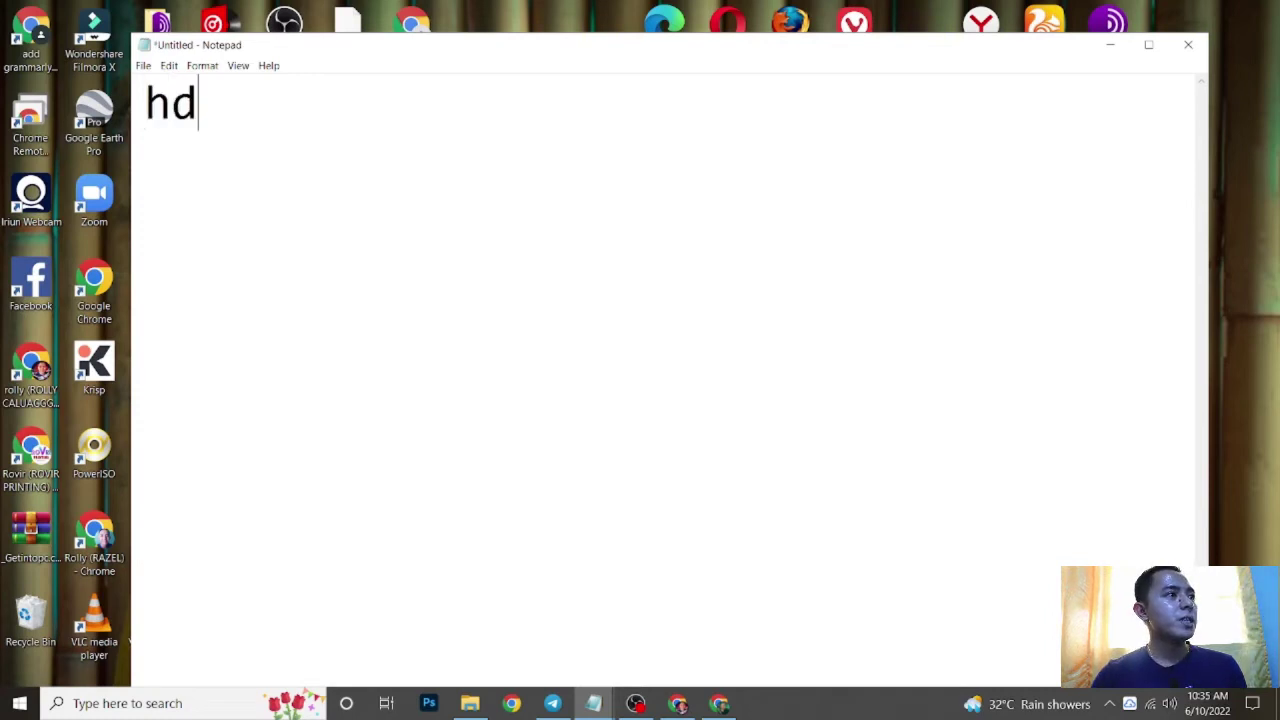
{"action": "key", "text": "BackSpace"}
{"action": "key", "text": "BackSpace"}
{"action": "type", "text": "HDD"}
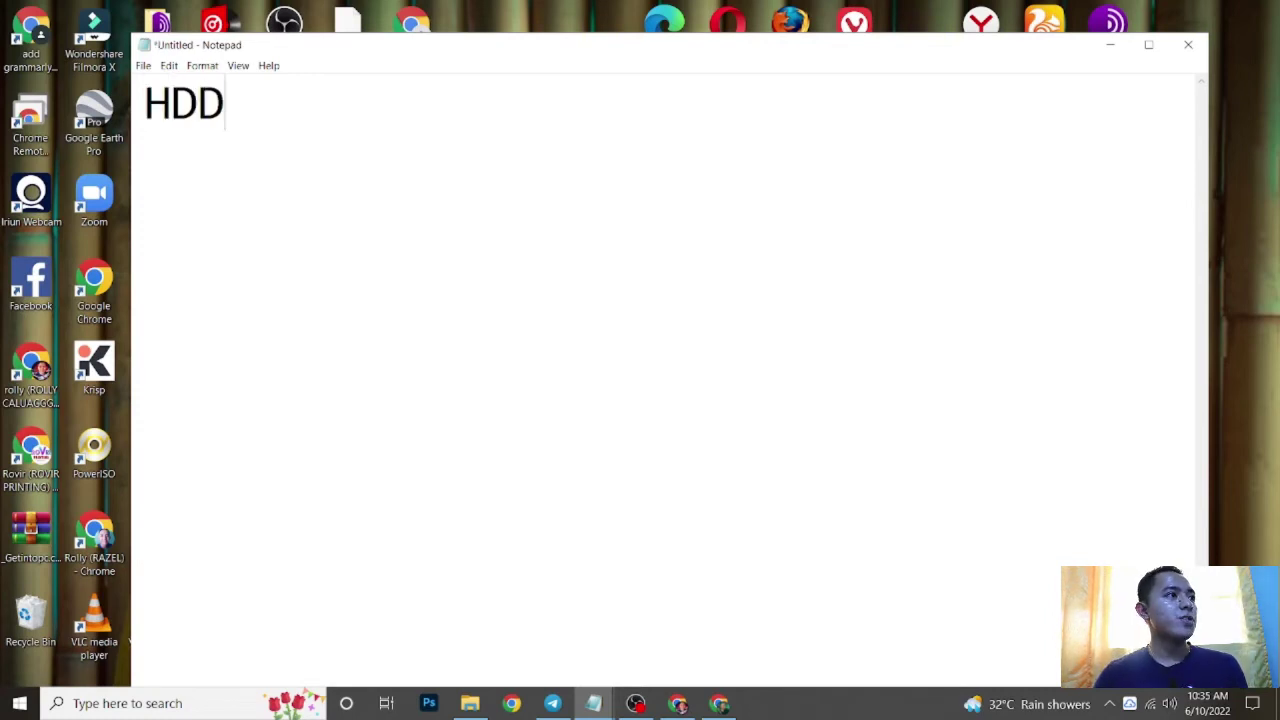
{"action": "key", "text": "Return"}
{"action": "type", "text": "SSD"}
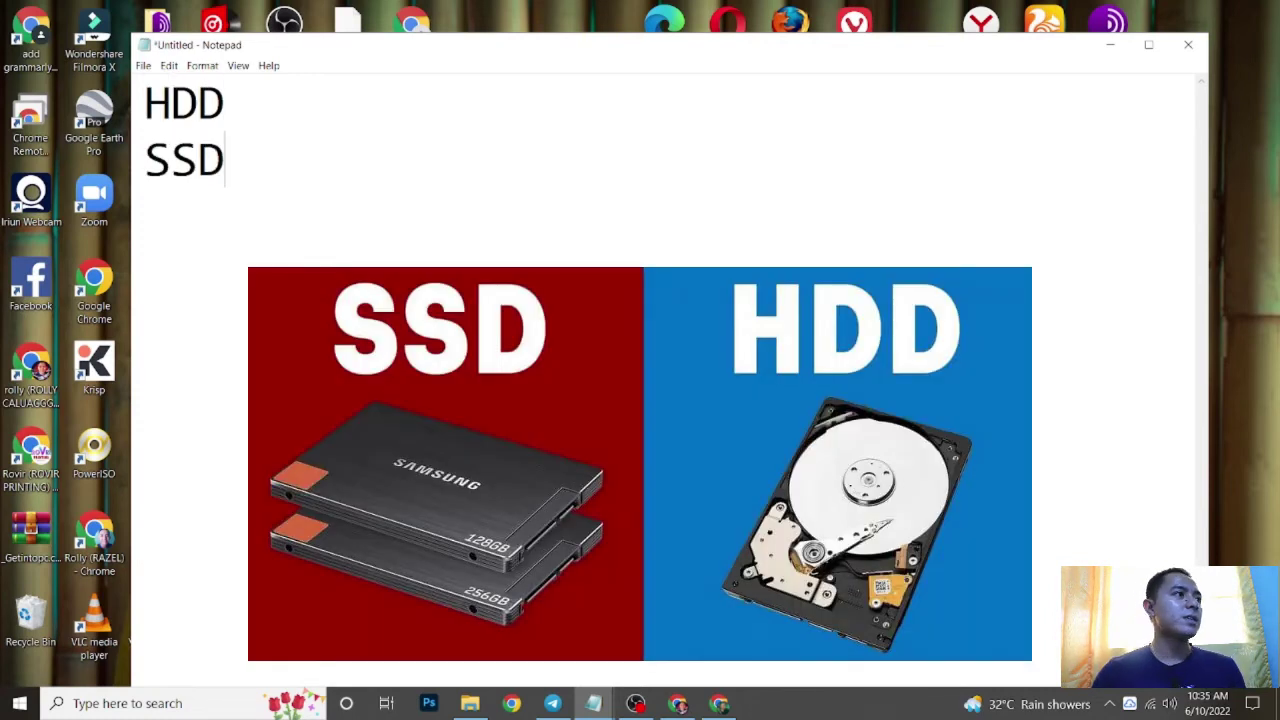
Add the words HARD DRIVE DISK after HDD on the first line of the document.
{"action": "key", "text": "Up"}
{"action": "type", "text": "H"}
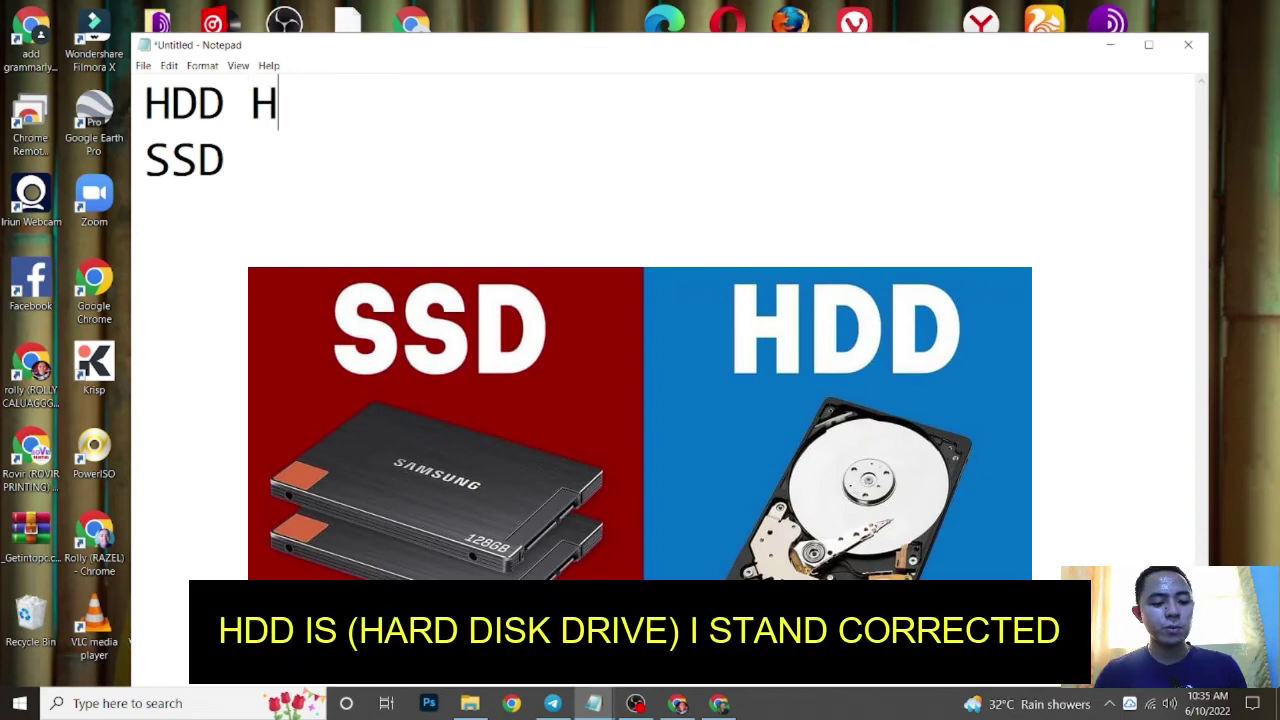
{"action": "type", "text": "ARD DRIVE "}
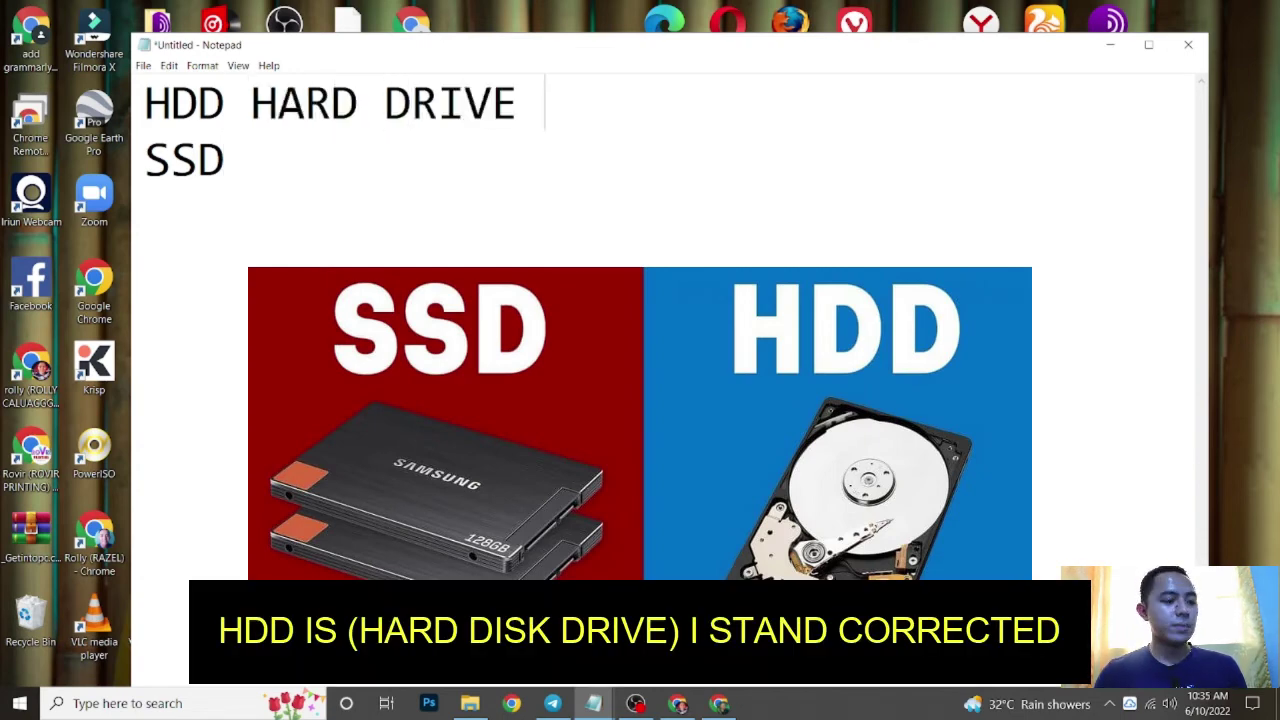
{"action": "type", "text": "DISK"}
Add the words SOLID STATE DRIVE after SSD on the second line.
{"action": "left_click", "coordinate": [390, 197]}
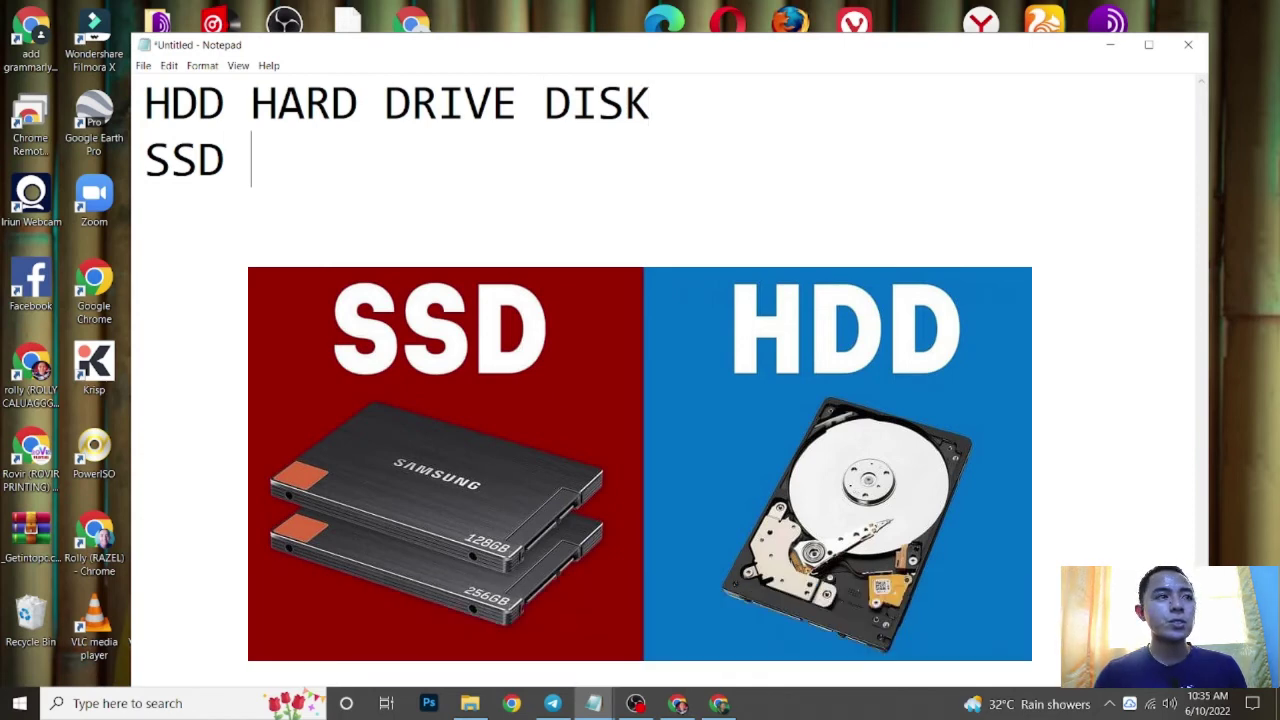
{"action": "type", "text": "SOLID SD"}
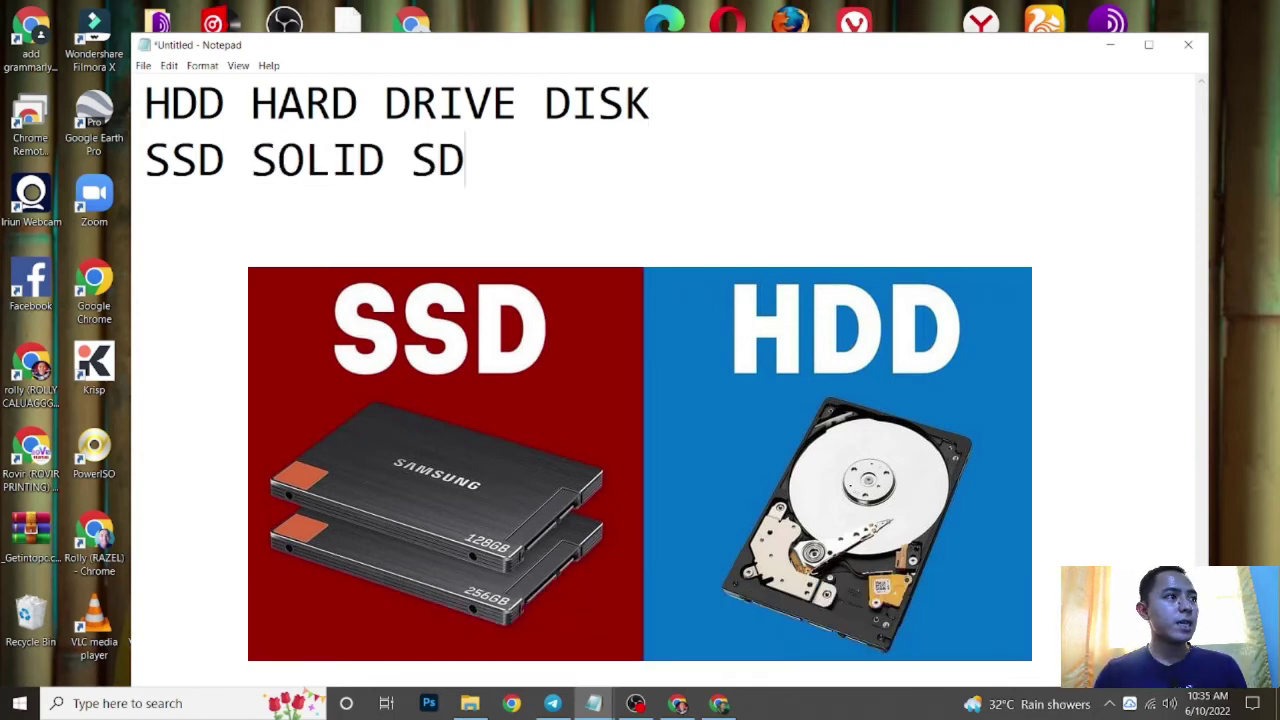
{"action": "key", "text": "BackSpace"}
{"action": "type", "text": "TATE "}
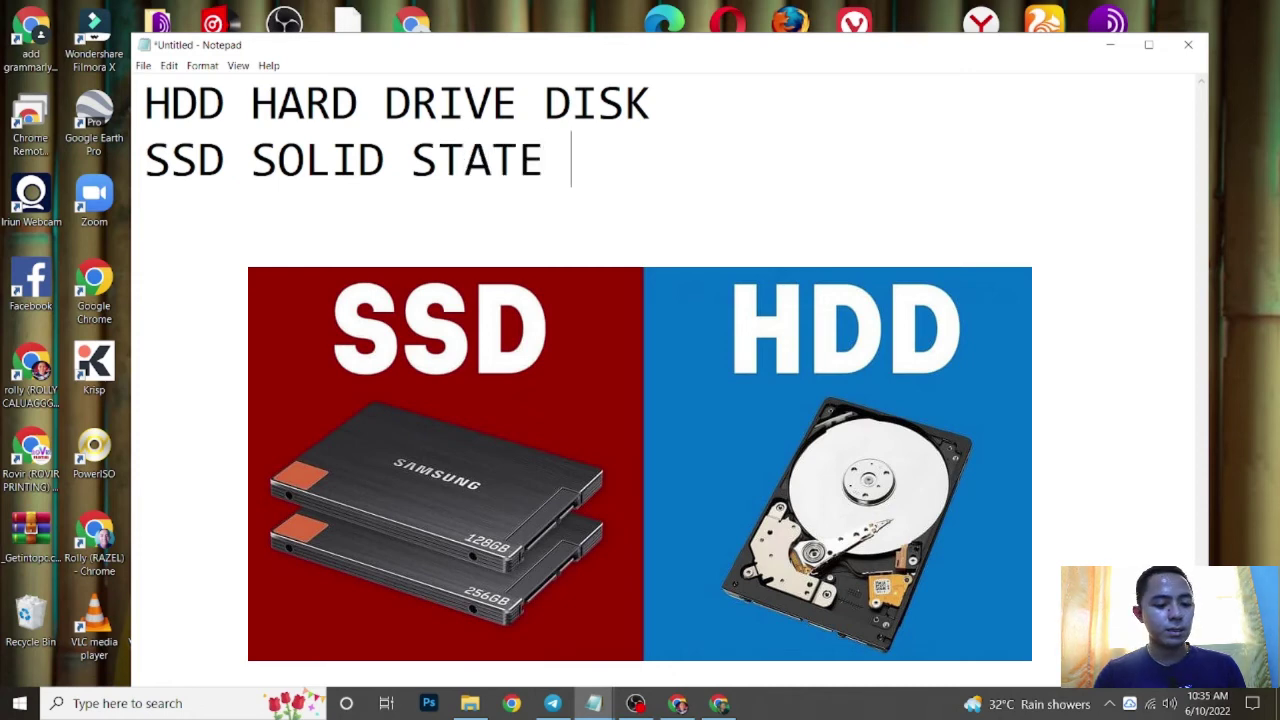
{"action": "type", "text": "DRIVC"}
{"action": "key", "text": "BackSpace"}
{"action": "type", "text": "E"}
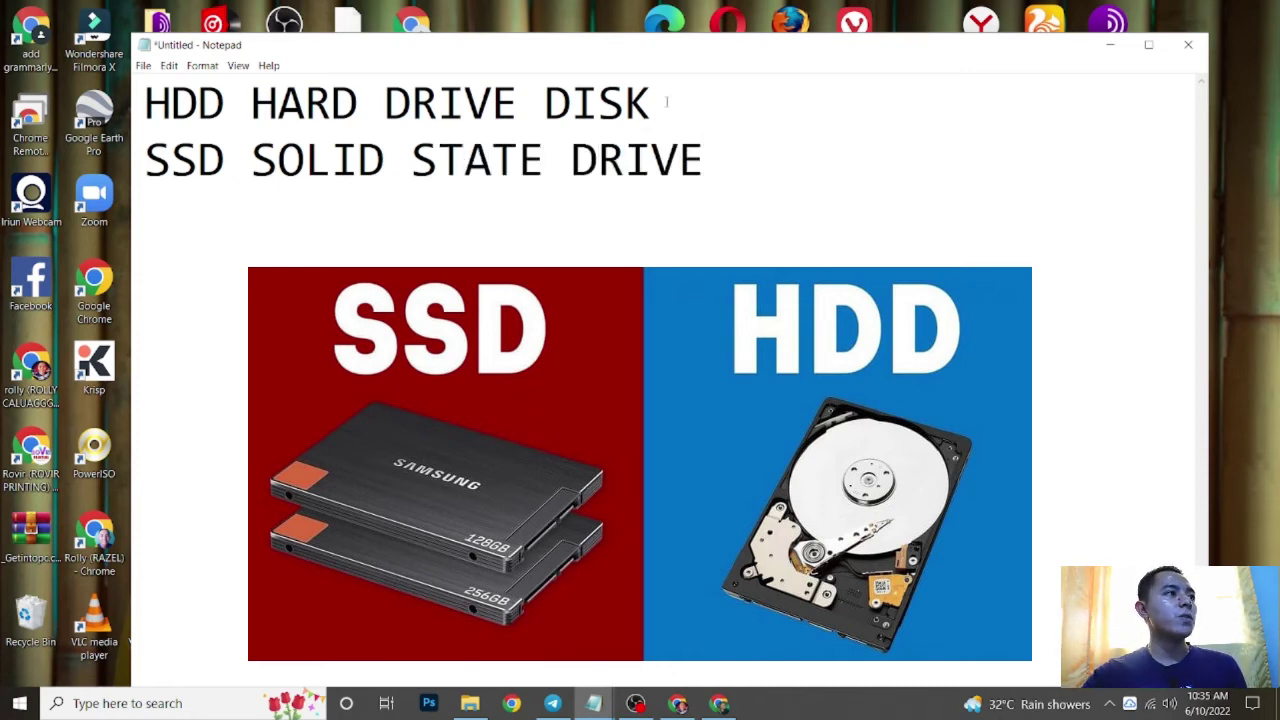
{"action": "left_click_drag", "start_coordinate": [666, 101], "coordinate": [145, 101]}
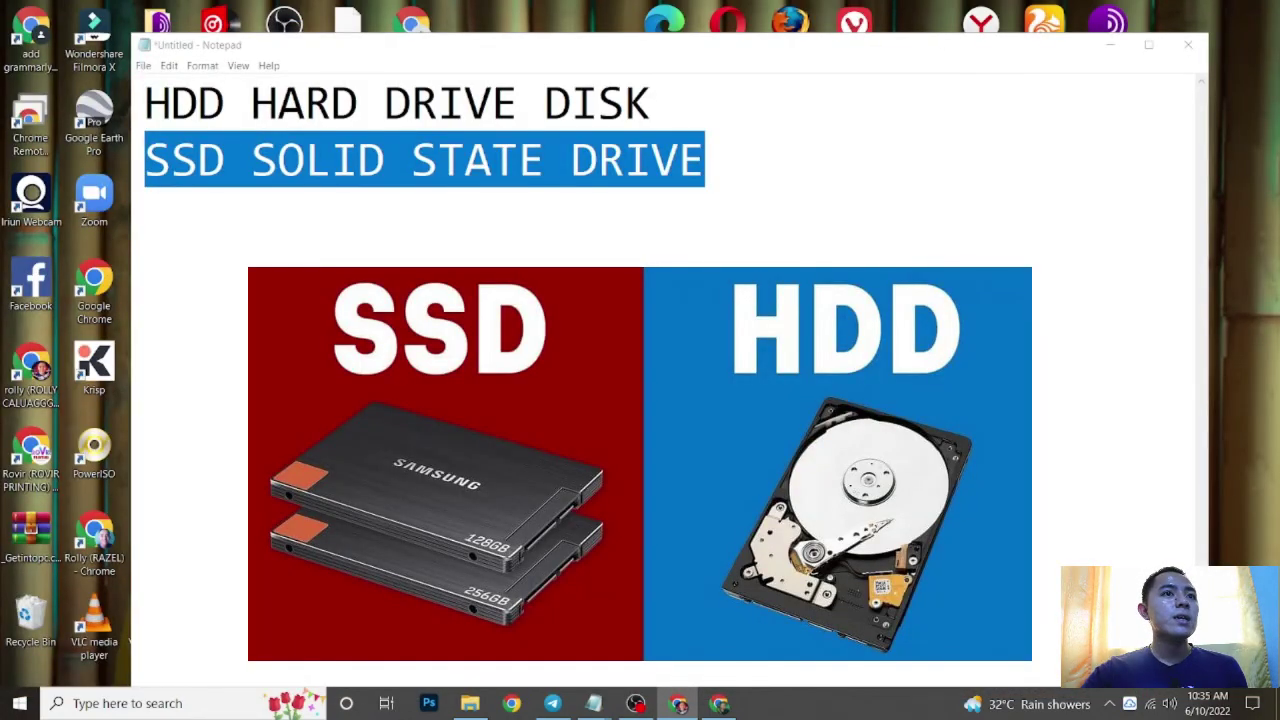
{"action": "left_click_drag", "start_coordinate": [676, 108], "coordinate": [115, 108]}
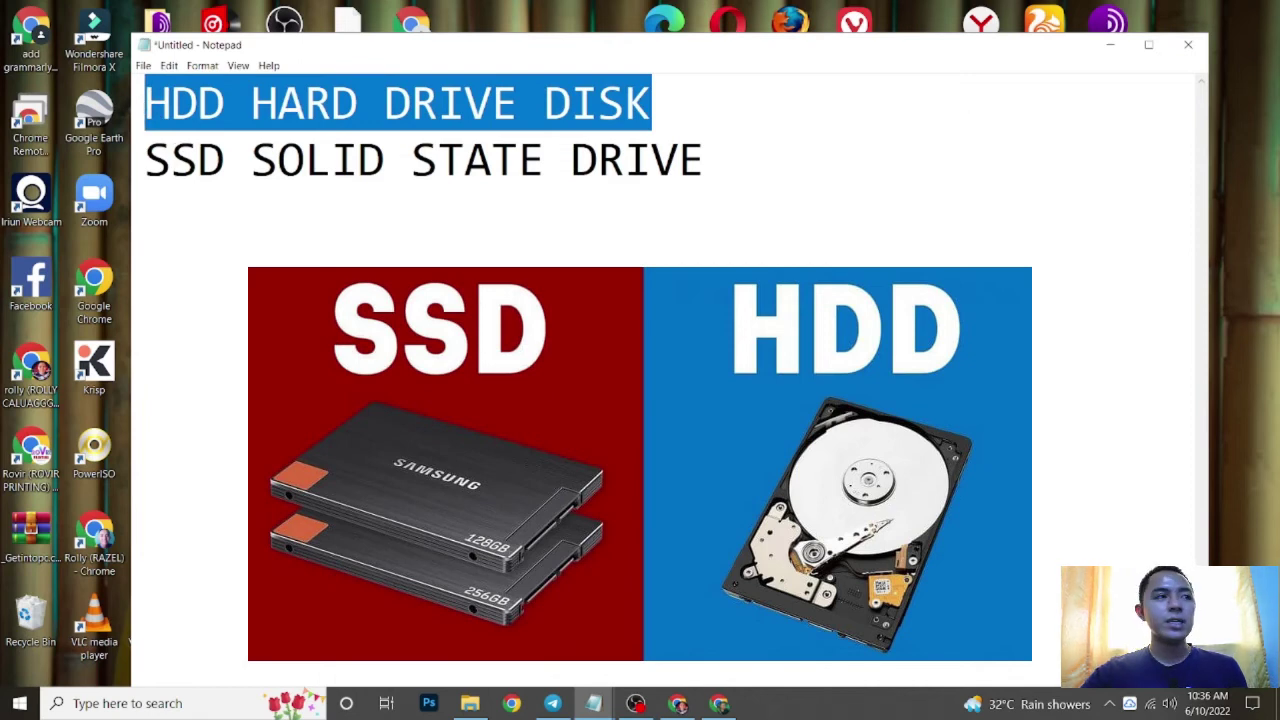
Insert a line reading SLOWER beneath the HDD line and a line reading FAST beneath the SSD line.
{"action": "left_click", "coordinate": [780, 114]}
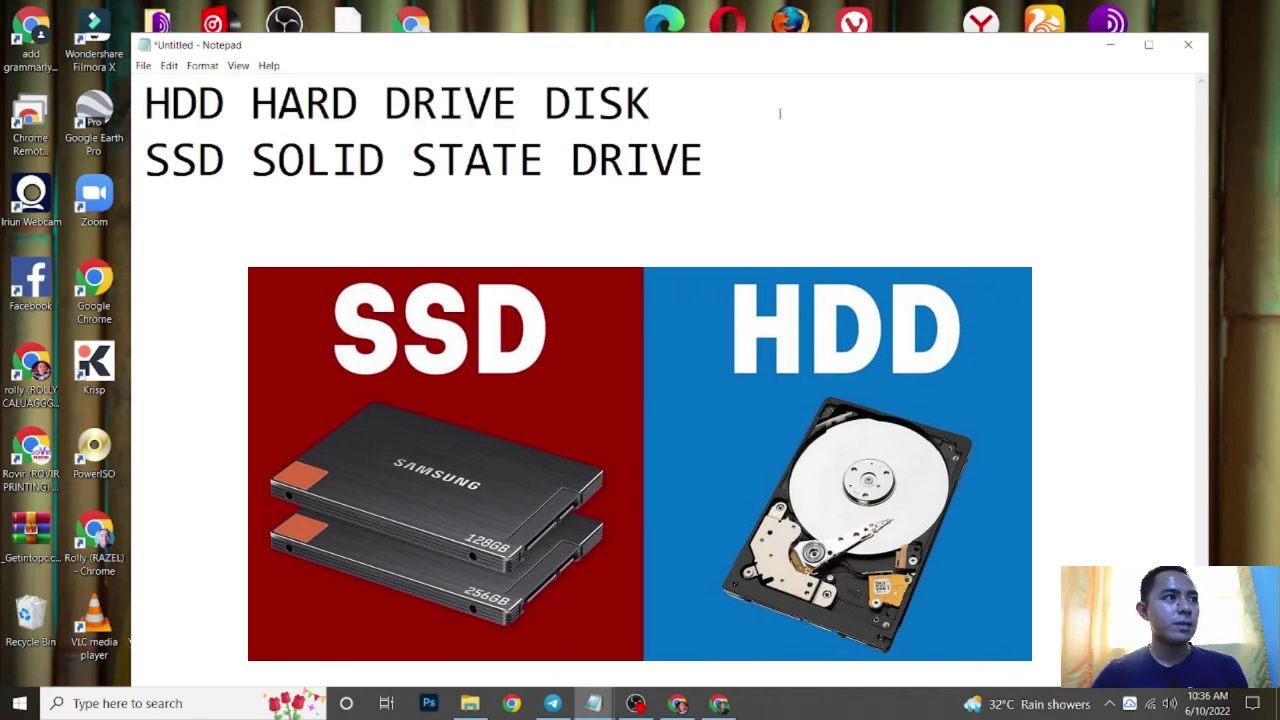
{"action": "key", "text": "Return"}
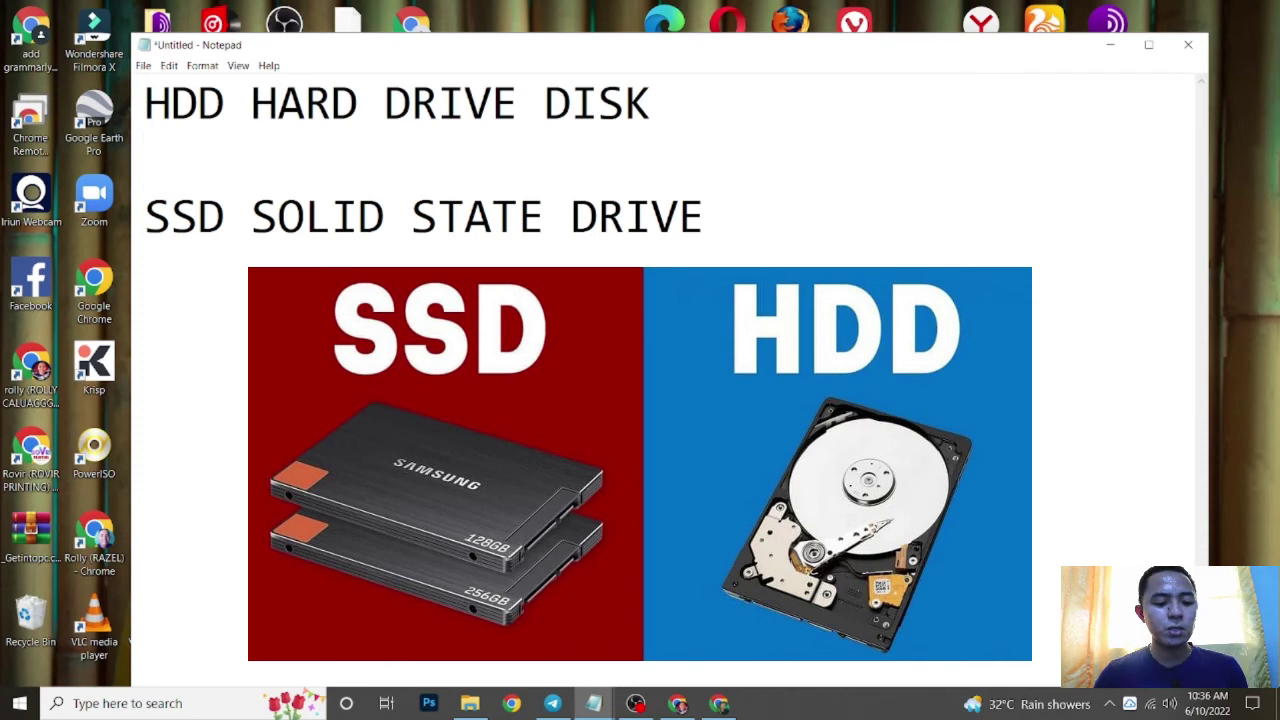
{"action": "type", "text": "SLOWER"}
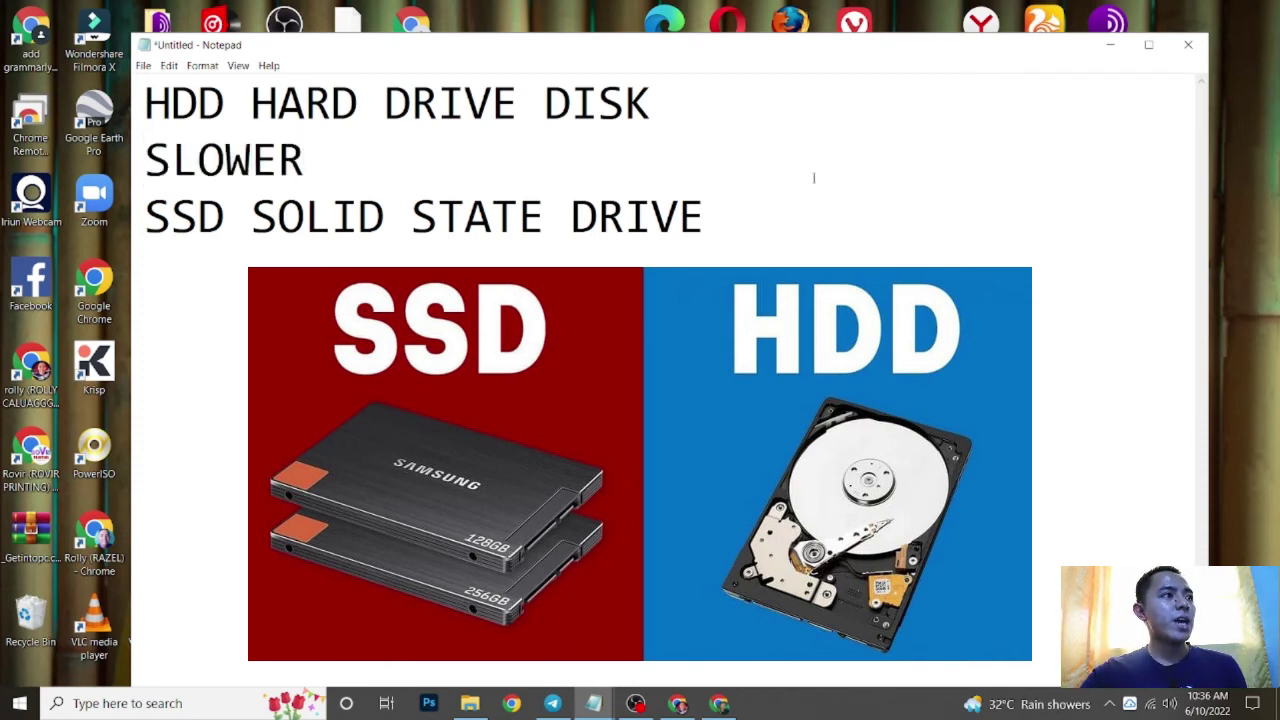
{"action": "left_click", "coordinate": [737, 196]}
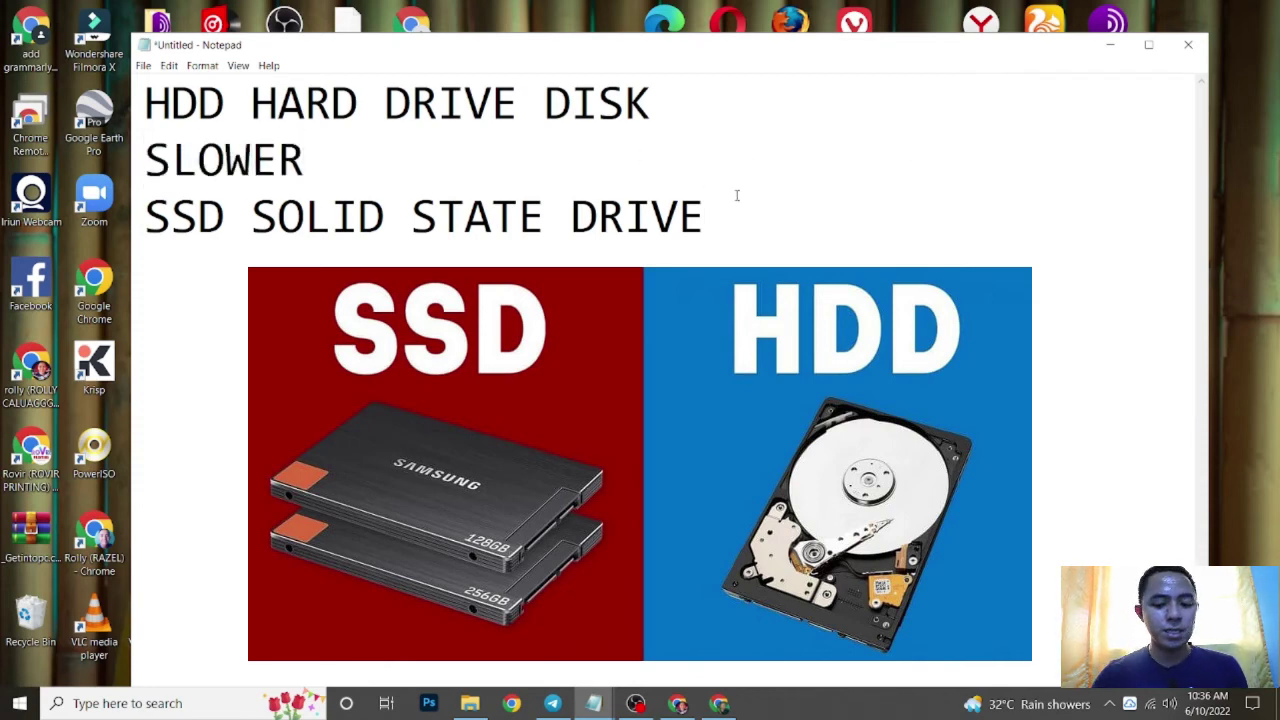
{"action": "key", "text": "Return"}
{"action": "type", "text": "FAST"}
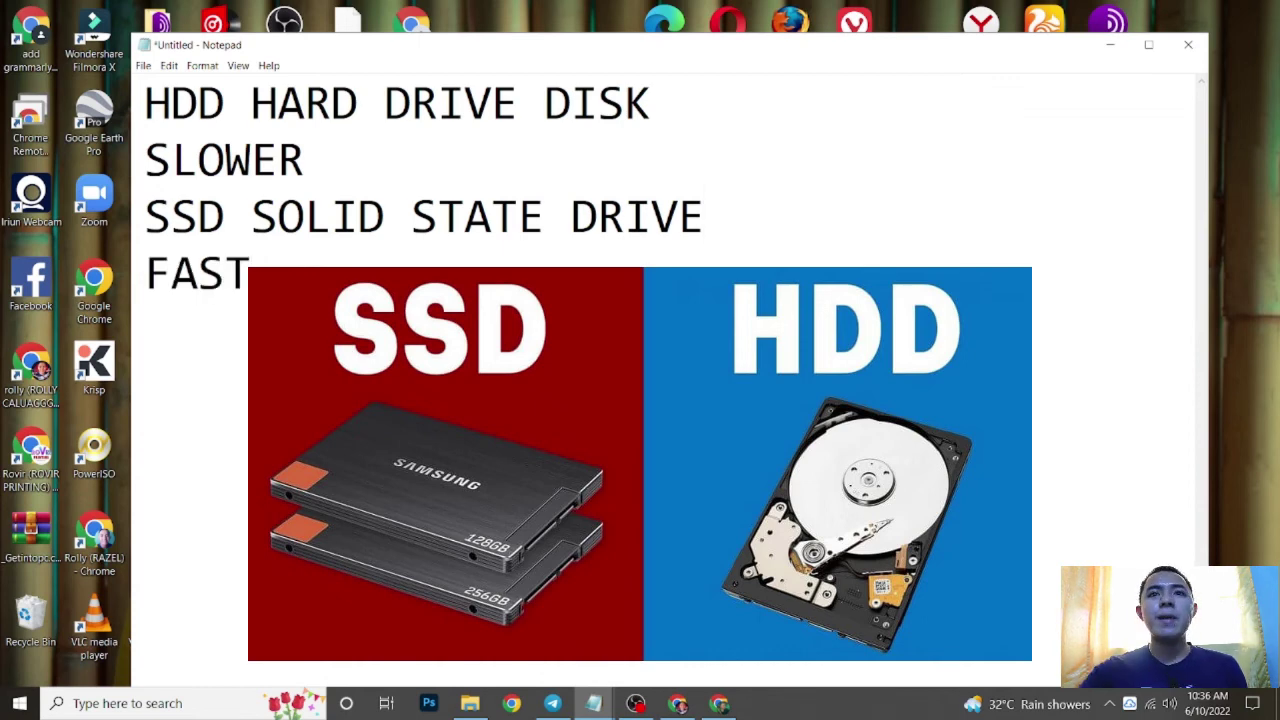
{"action": "key", "text": "shift+Up"}
{"action": "key", "text": "shift+Home"}
{"action": "key", "text": "ctrl+End"}
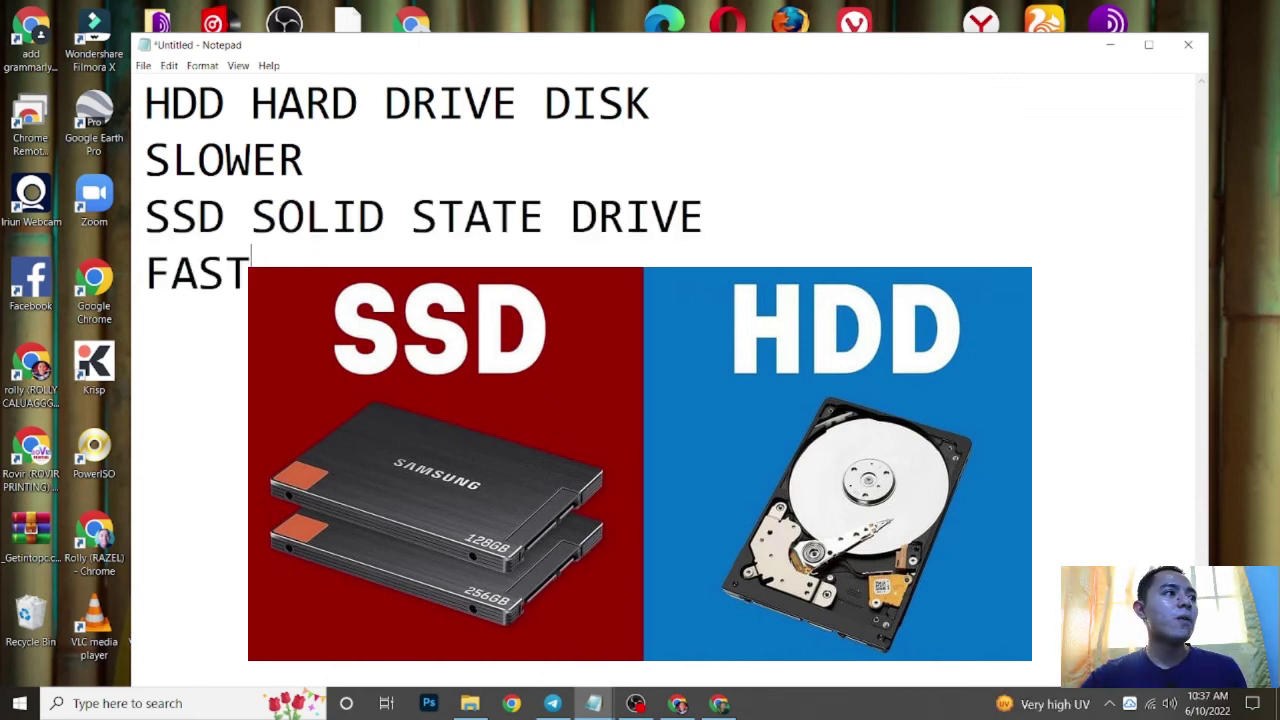
{"action": "key", "text": "shift+Up"}
{"action": "key", "text": "shift+Home"}
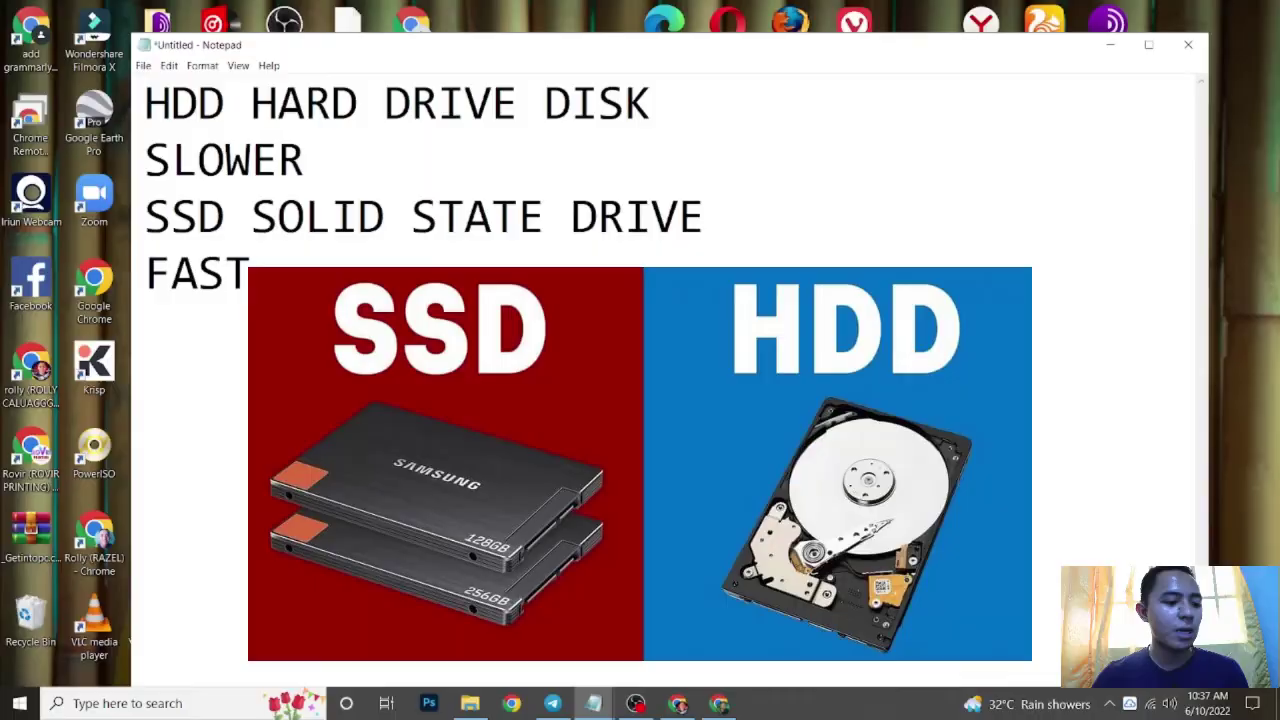
Write RAM below the FAST line, leaving one blank line in between.
{"action": "type", "text": "RA"}
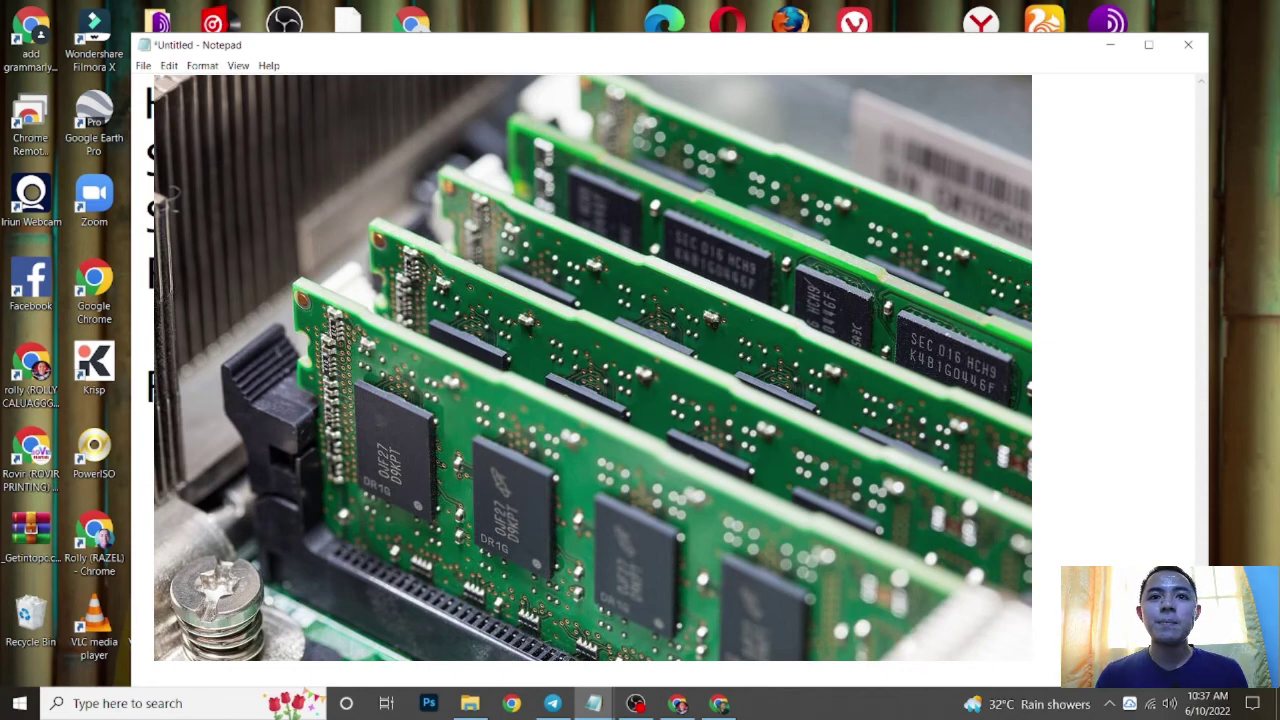
{"action": "type", "text": "M"}
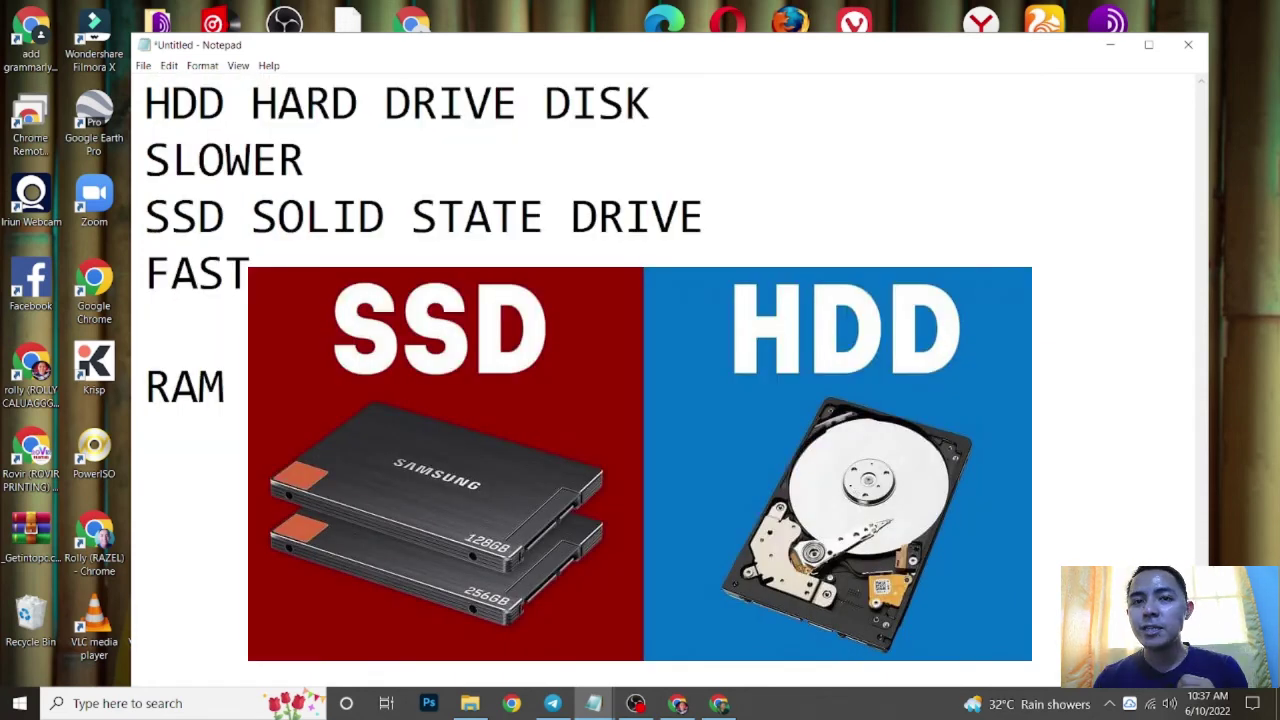